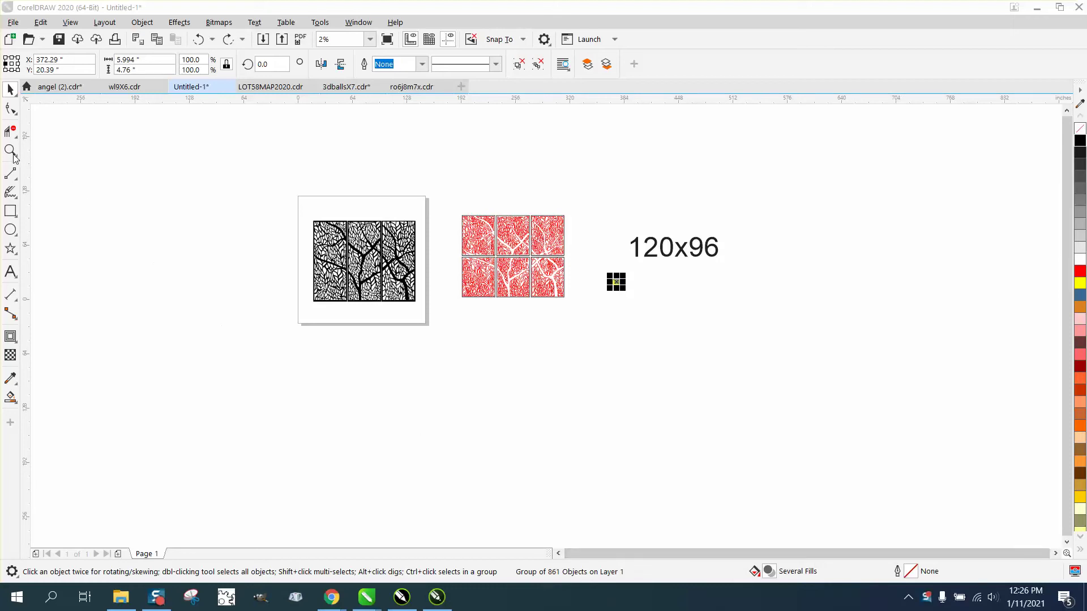
Zoom in on the black three-panel tree design and select its bitmap
click(10, 150)
drag(307, 212, 426, 315)
click(10, 89)
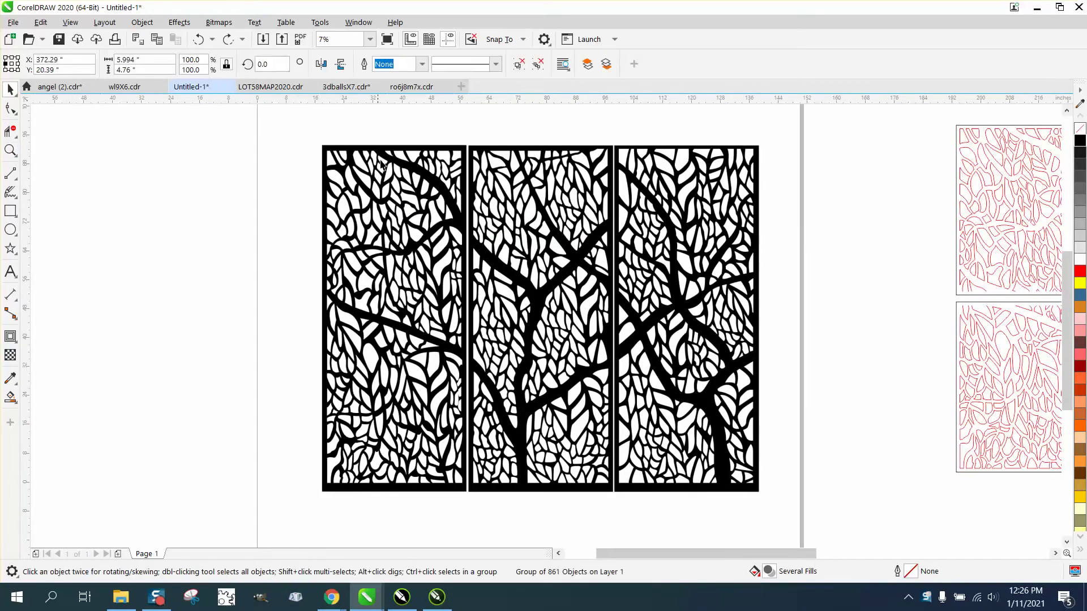
click(408, 152)
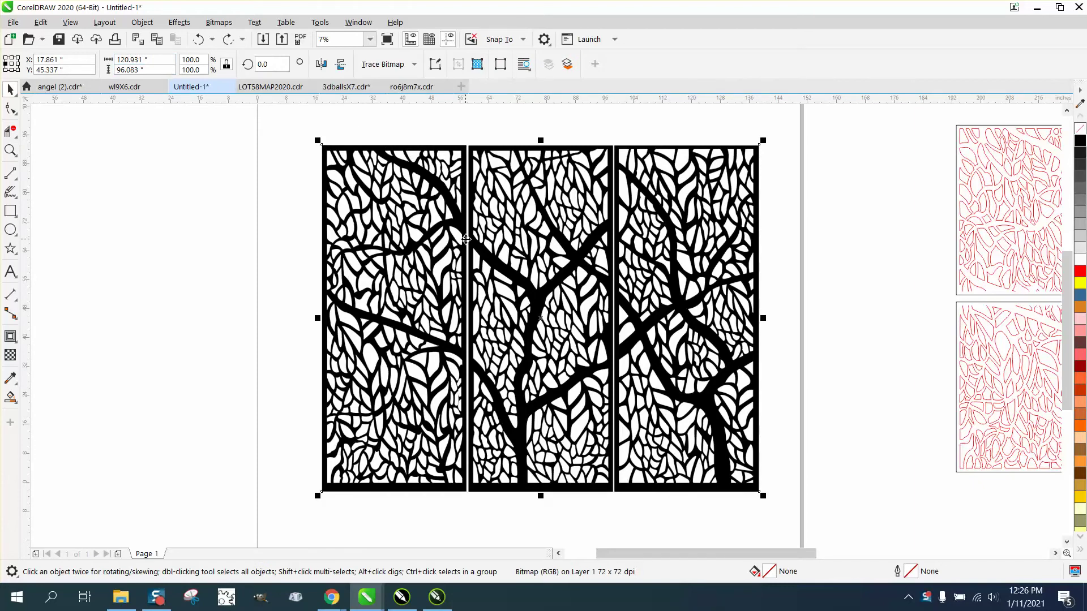
scroll(428, 227, down, 2)
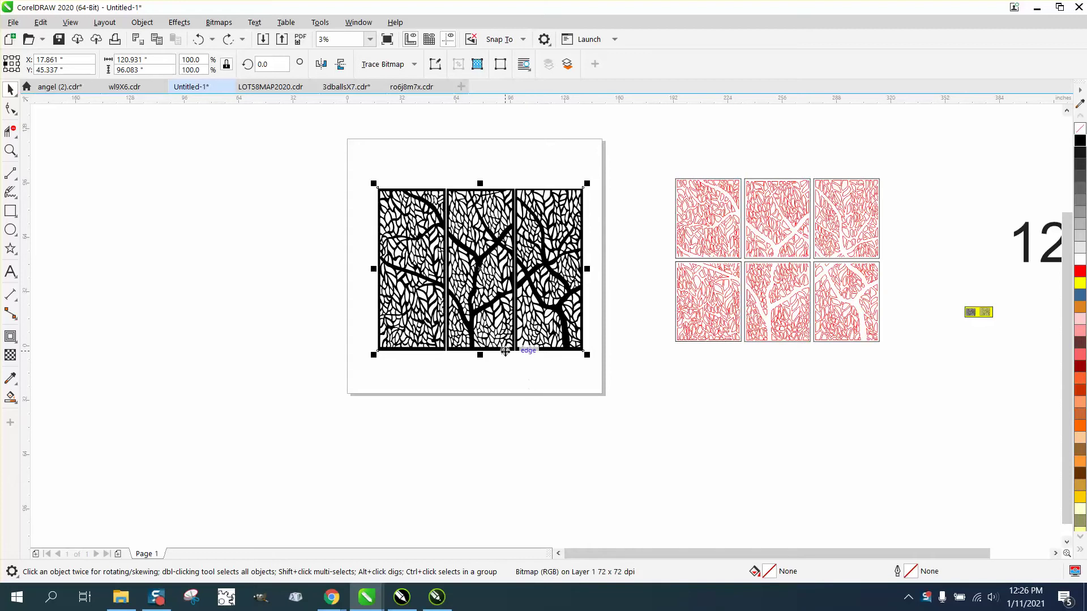
scroll(498, 345, down, 1)
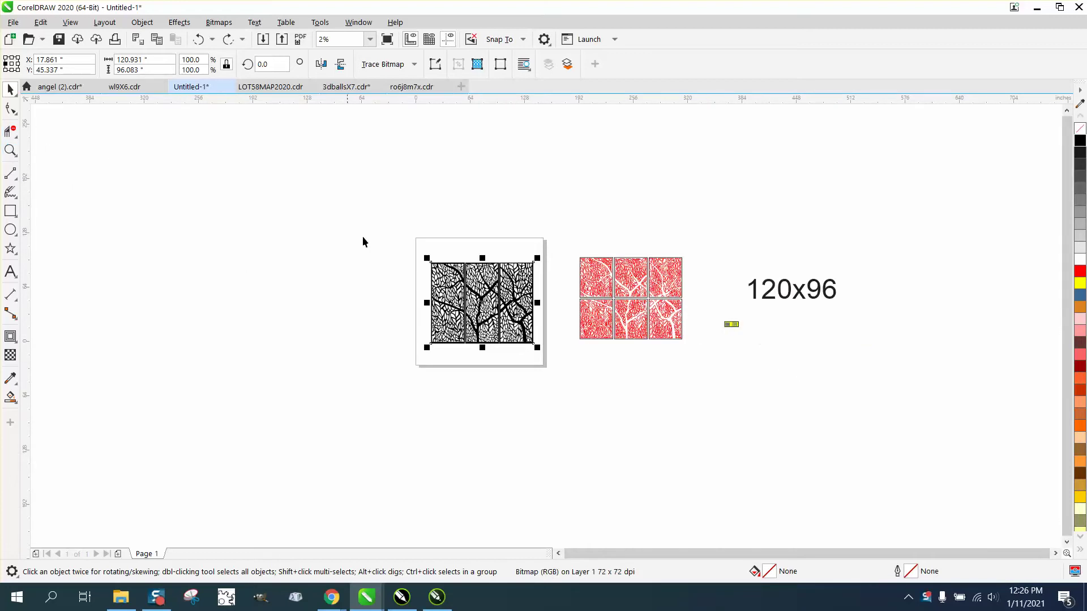
Zoom to 64% on the small yellow board and select the right three-panel tree group
click(11, 150)
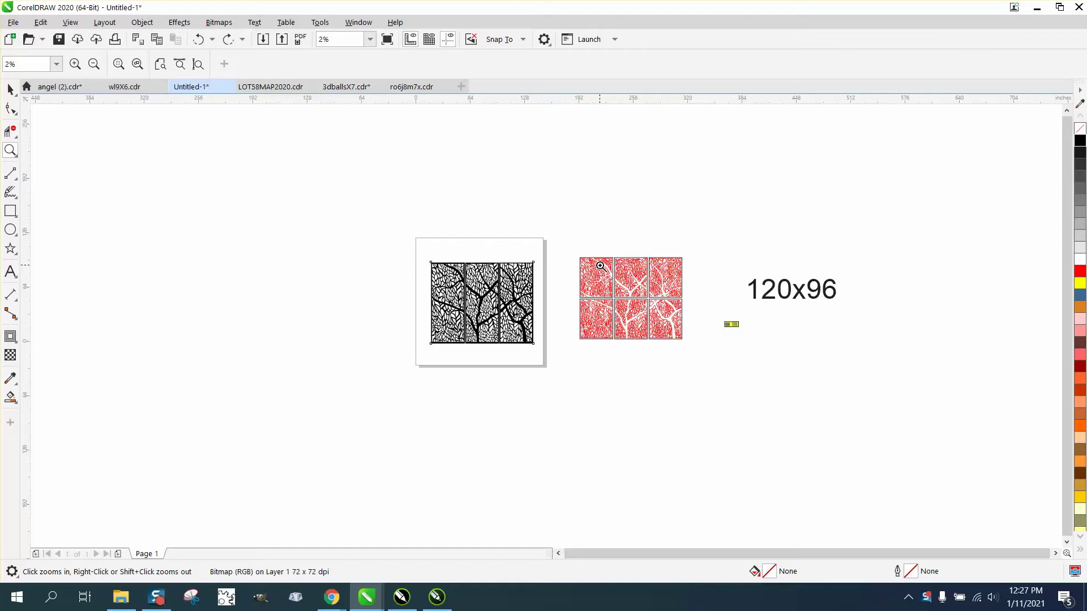
drag(704, 303, 753, 339)
drag(705, 442, 705, 442)
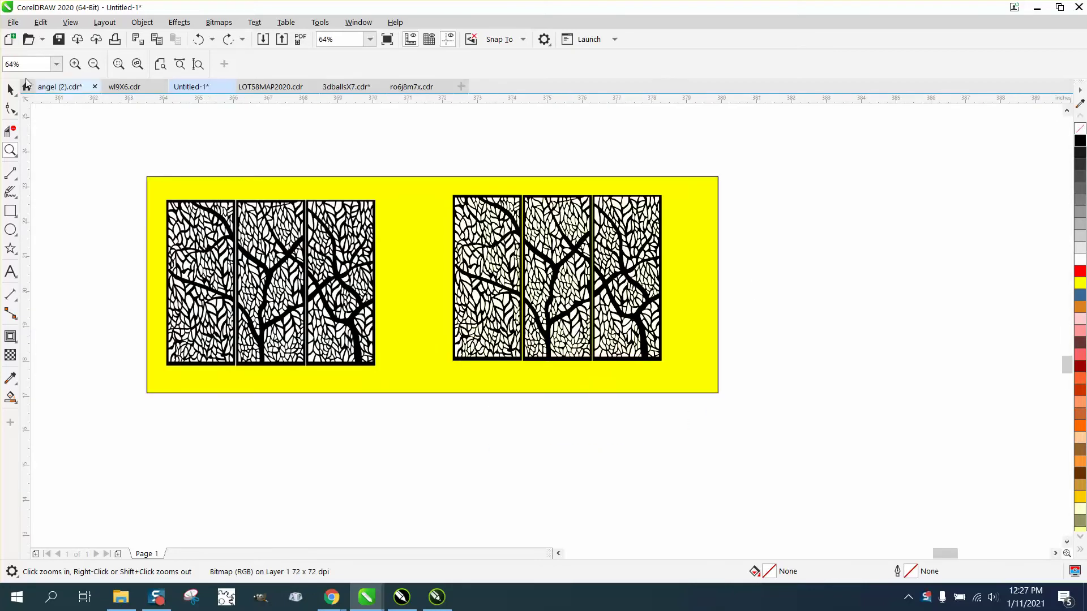
key(space)
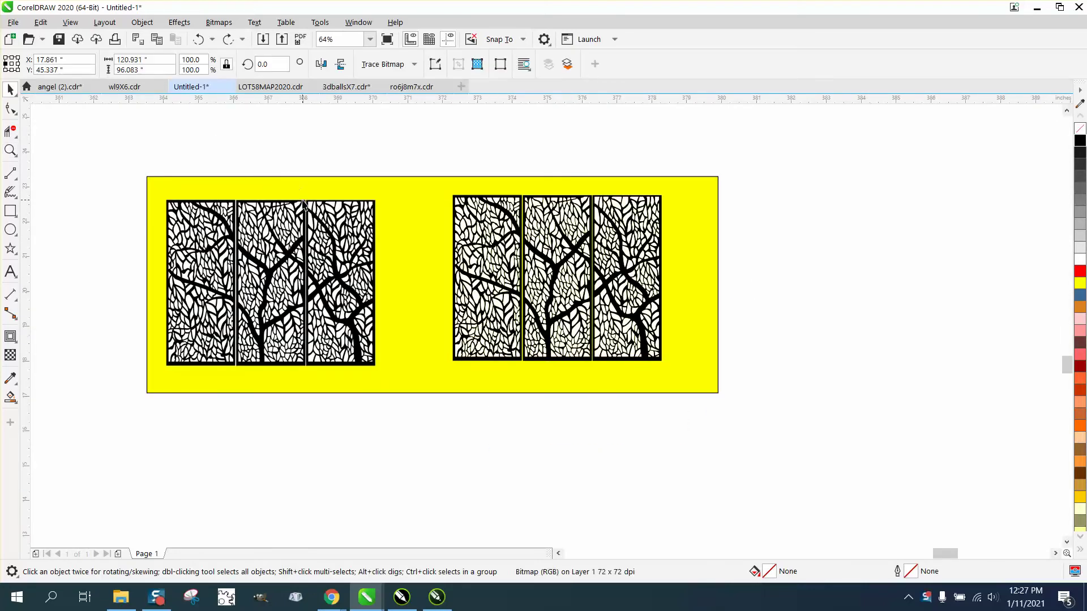
click(304, 203)
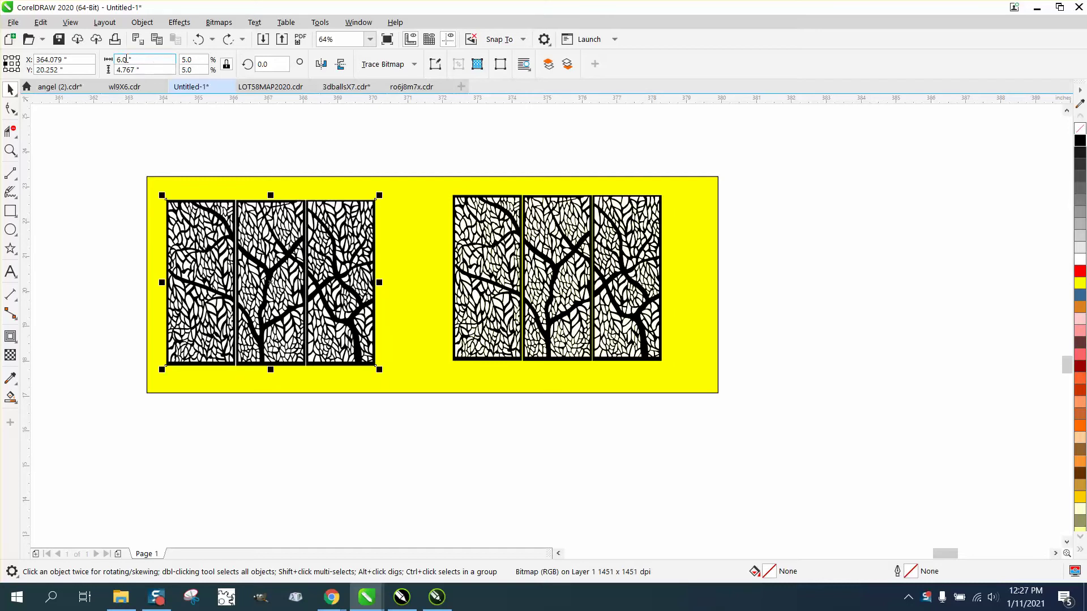
click(488, 200)
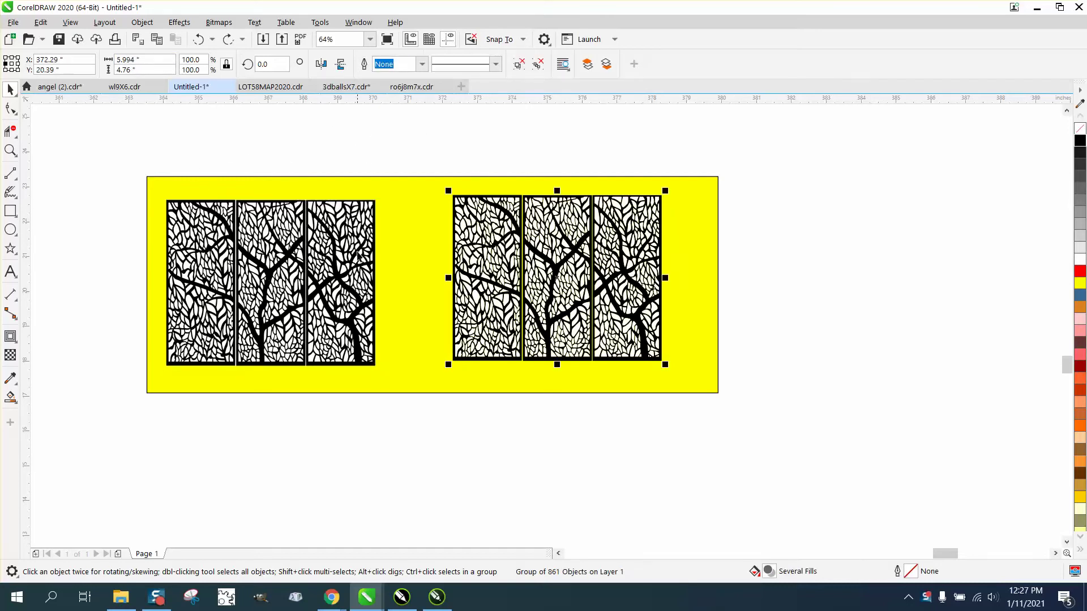
click(444, 157)
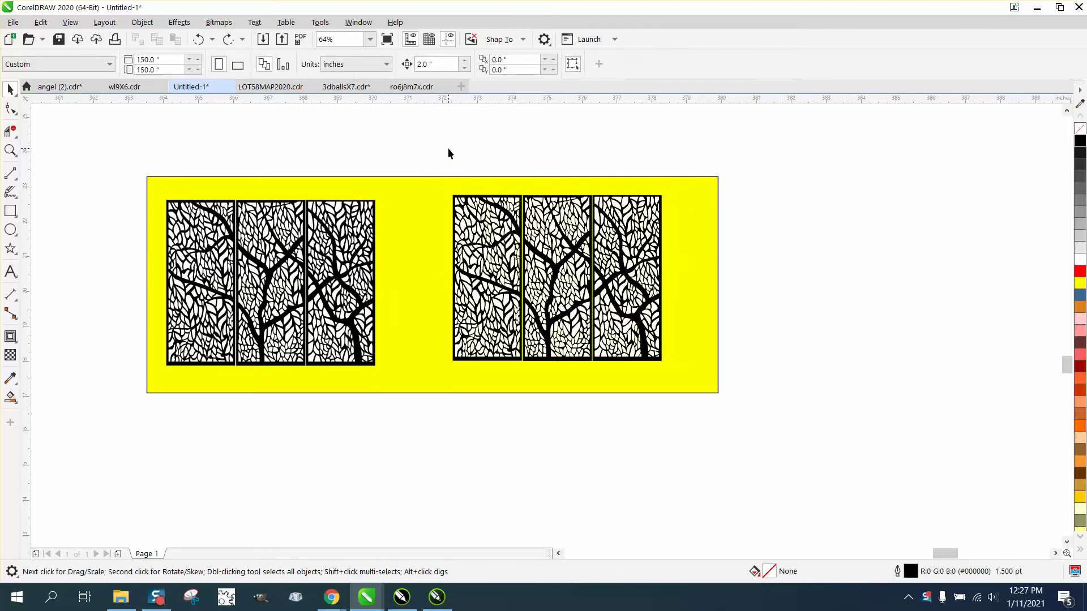
click(460, 199)
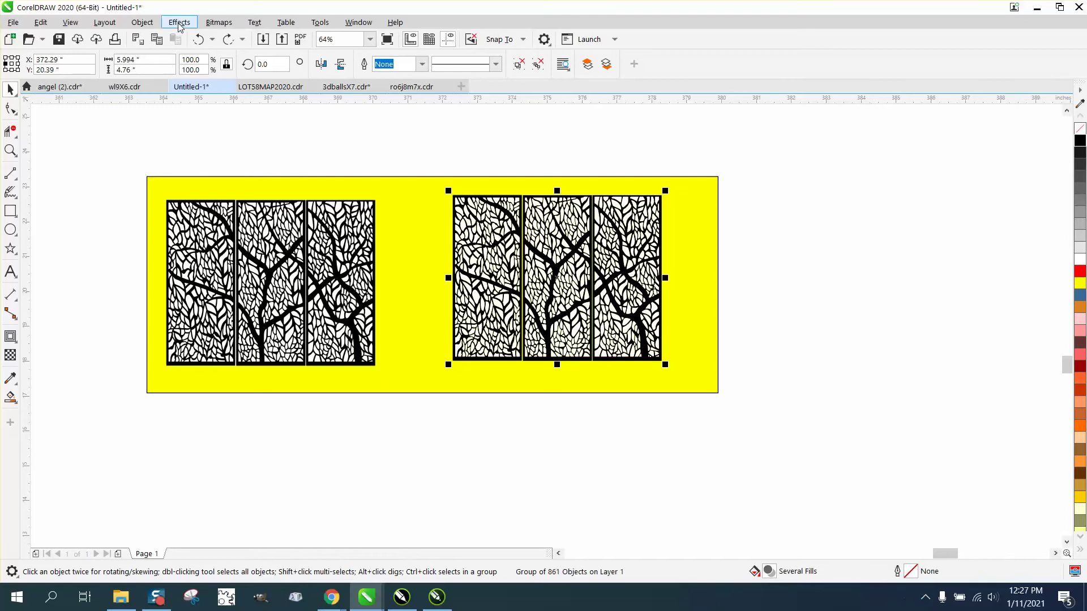
Ungroup the right three-panel tree design with Object > Group > Ungroup
click(142, 22)
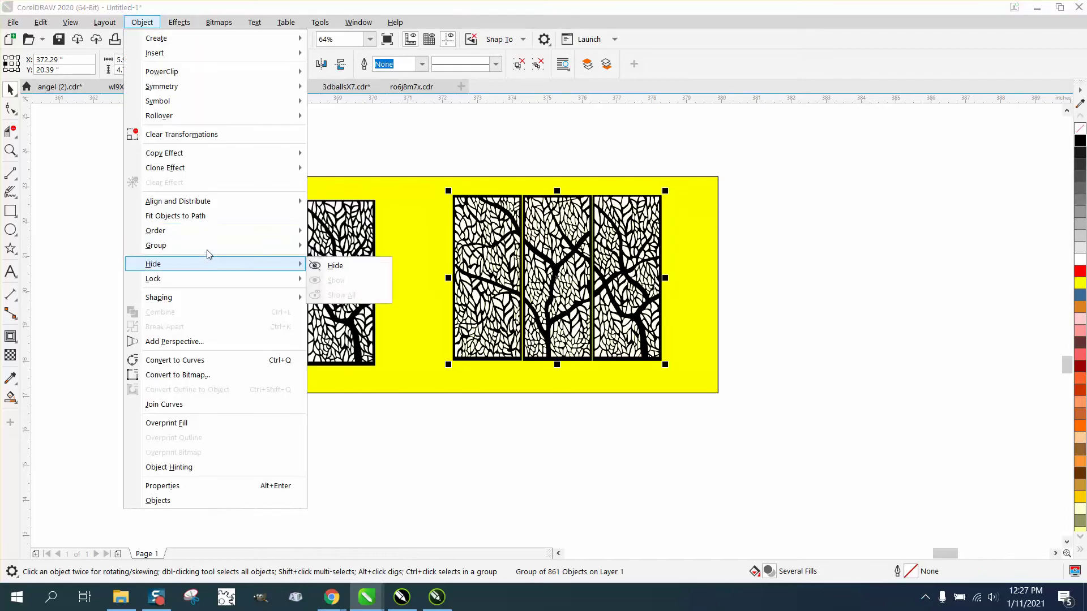
mouse_move(210, 253)
click(333, 265)
click(460, 172)
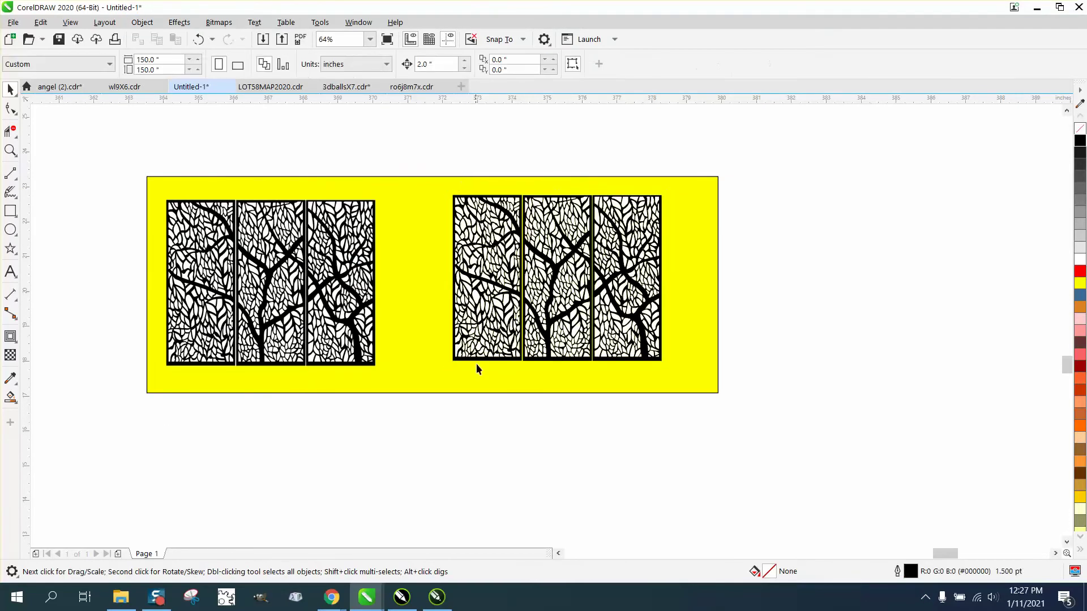
Drag the three black panels right of the yellow board, then select the remaining leaf shapes
drag(483, 364, 751, 359)
drag(579, 362, 879, 366)
drag(650, 363, 975, 368)
drag(432, 168, 678, 372)
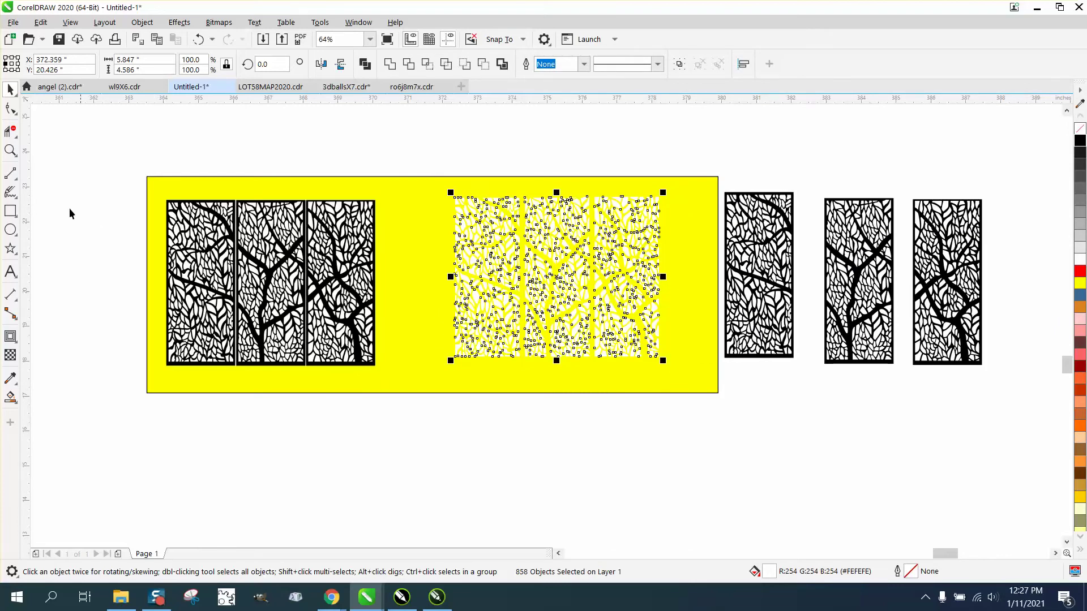
Draw a border rectangle enclosing the remaining leaf shapes
click(11, 150)
drag(438, 187, 703, 394)
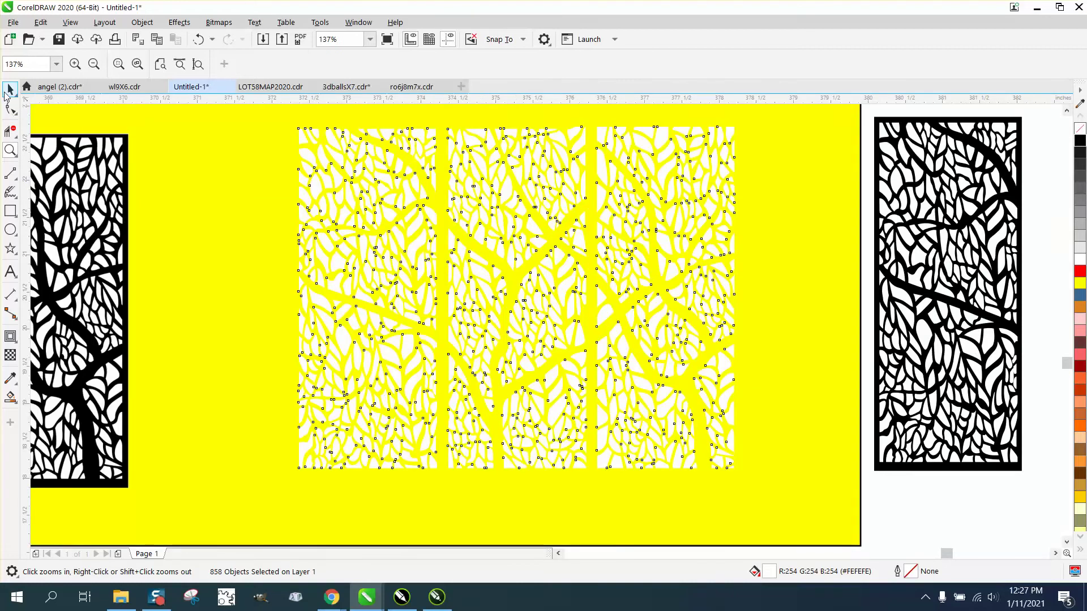
click(10, 90)
scroll(334, 178, down, 3)
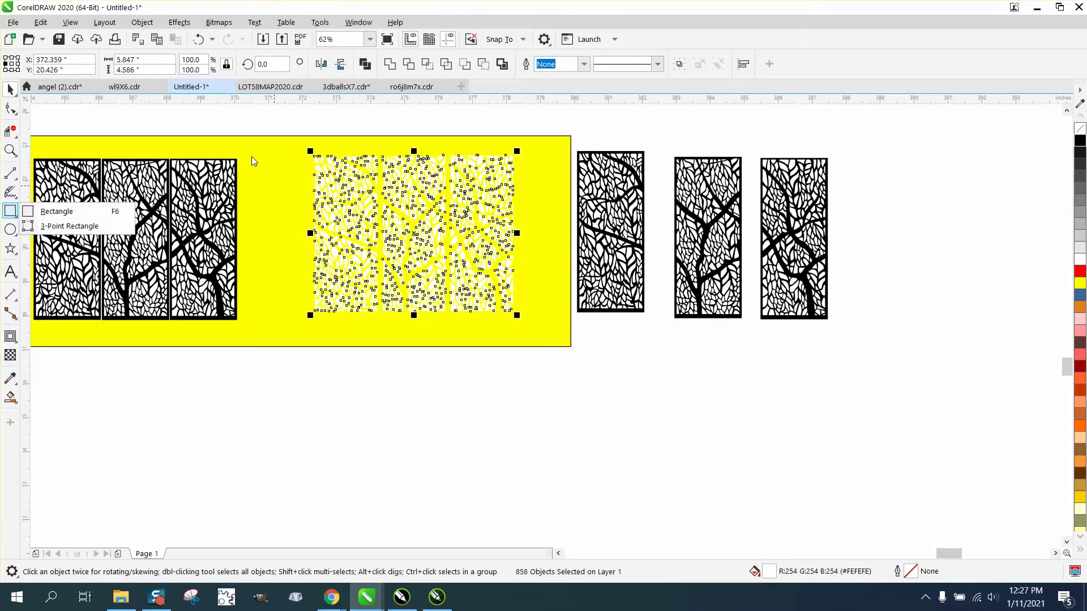
click(73, 214)
drag(301, 155, 533, 321)
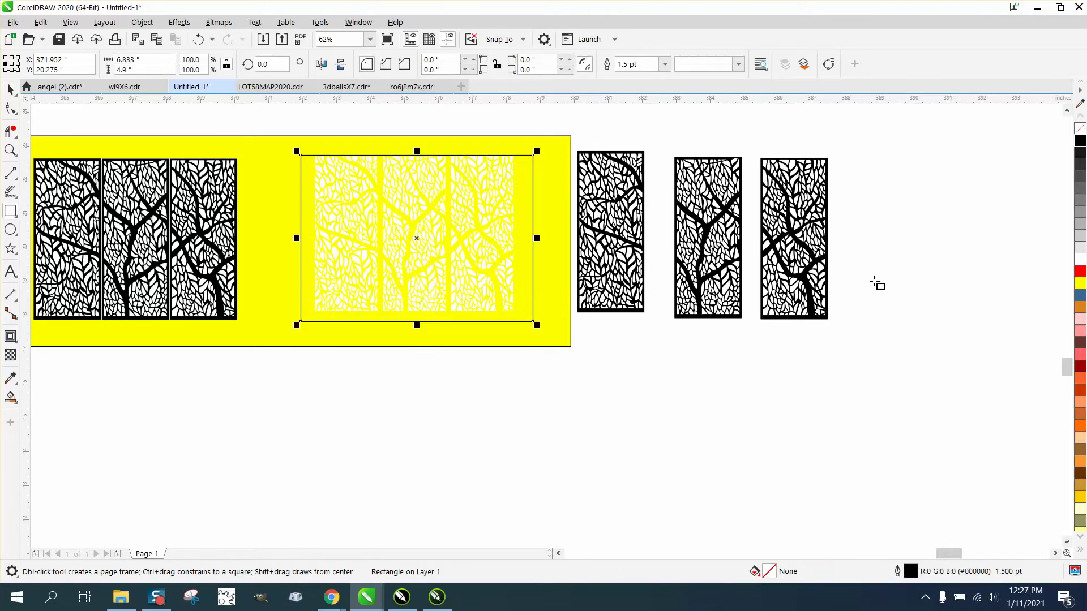
Smart Fill the enclosed area and move the new piece and yellow board down
click(10, 397)
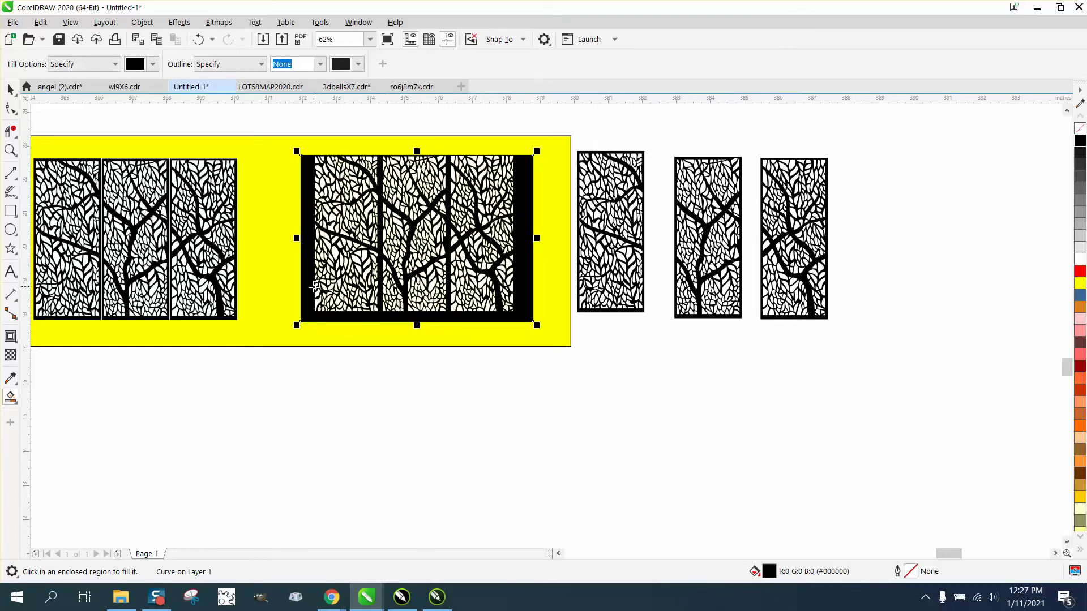
click(10, 89)
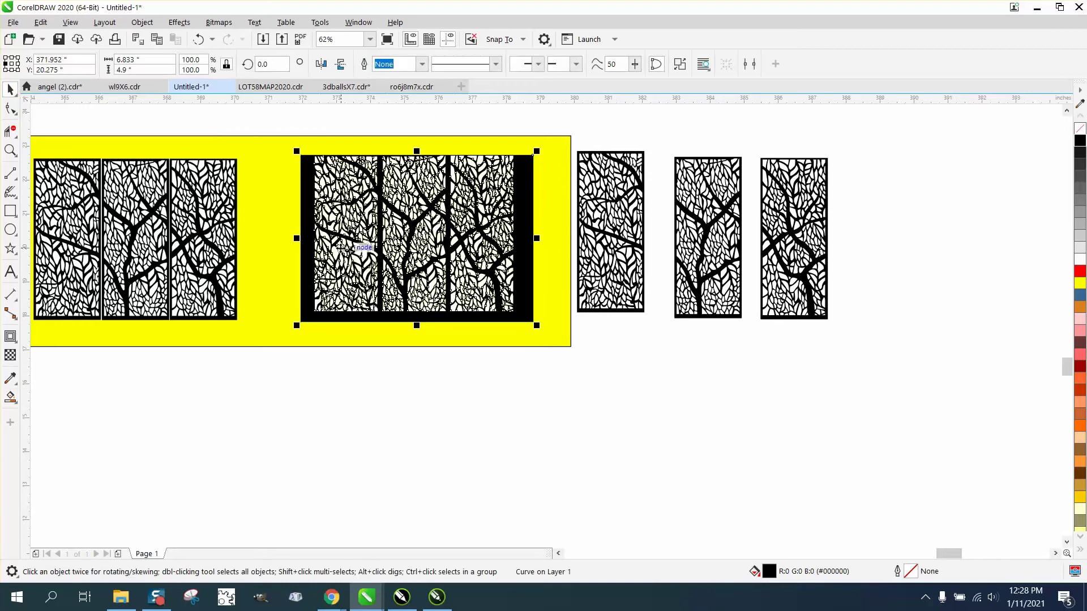
drag(301, 254, 307, 450)
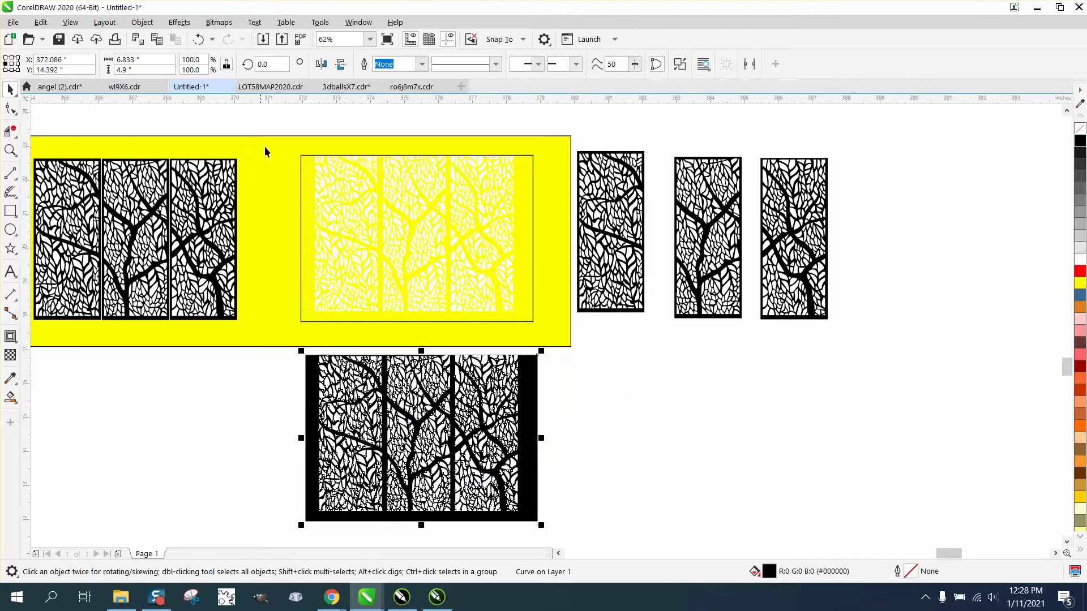
drag(270, 147, 465, 416)
click(290, 191)
drag(488, 497, 543, 538)
Delete the trial rectangle and filled piece, and move the tree bitmap off the page
key(Delete)
click(630, 235)
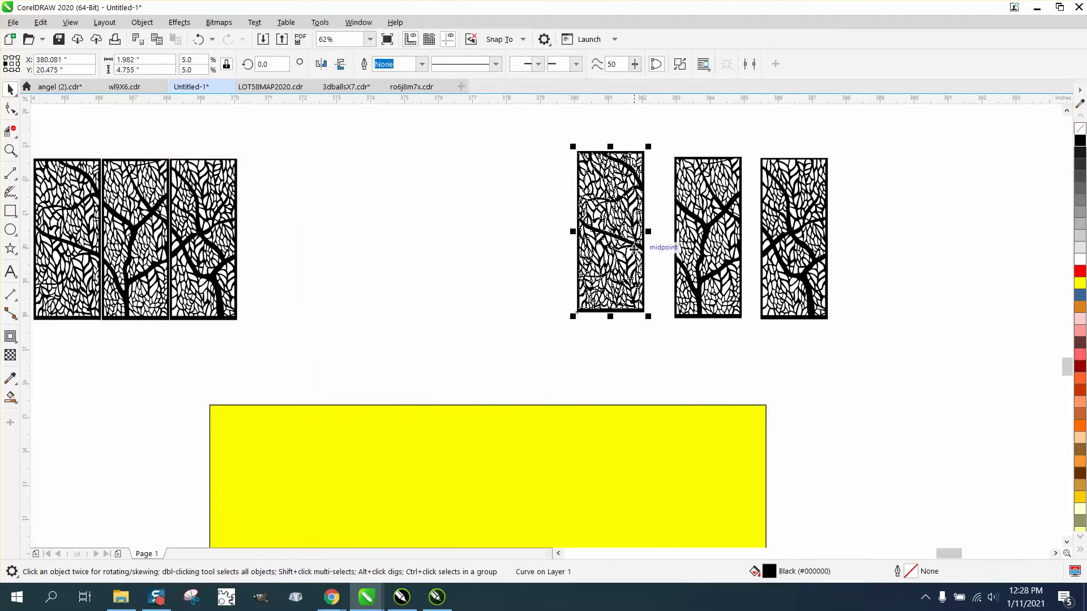
scroll(636, 256, down, 2)
scroll(636, 256, down, 1)
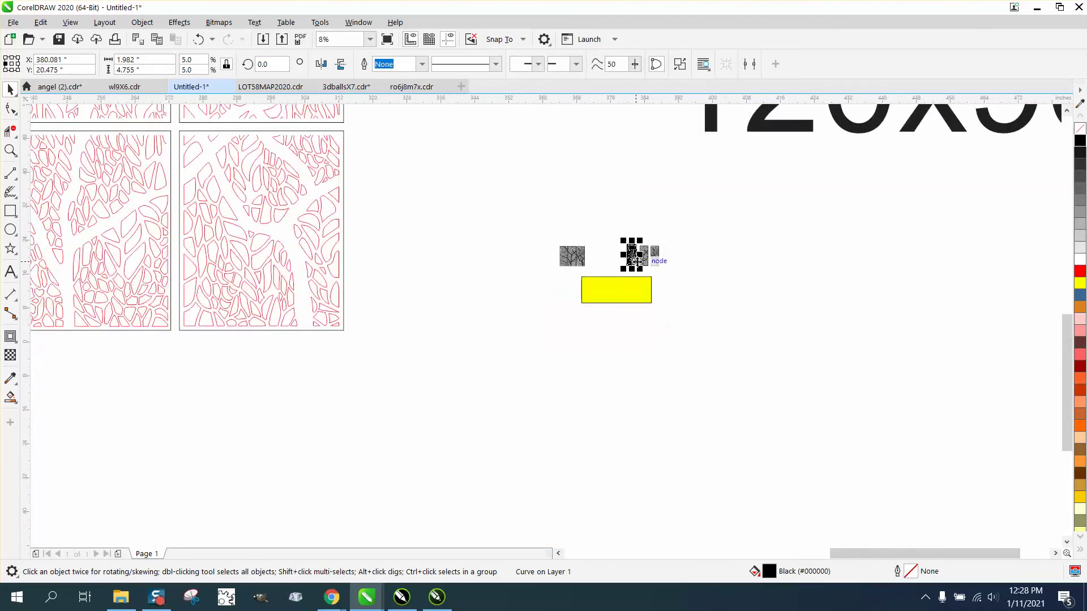
scroll(636, 258, down, 2)
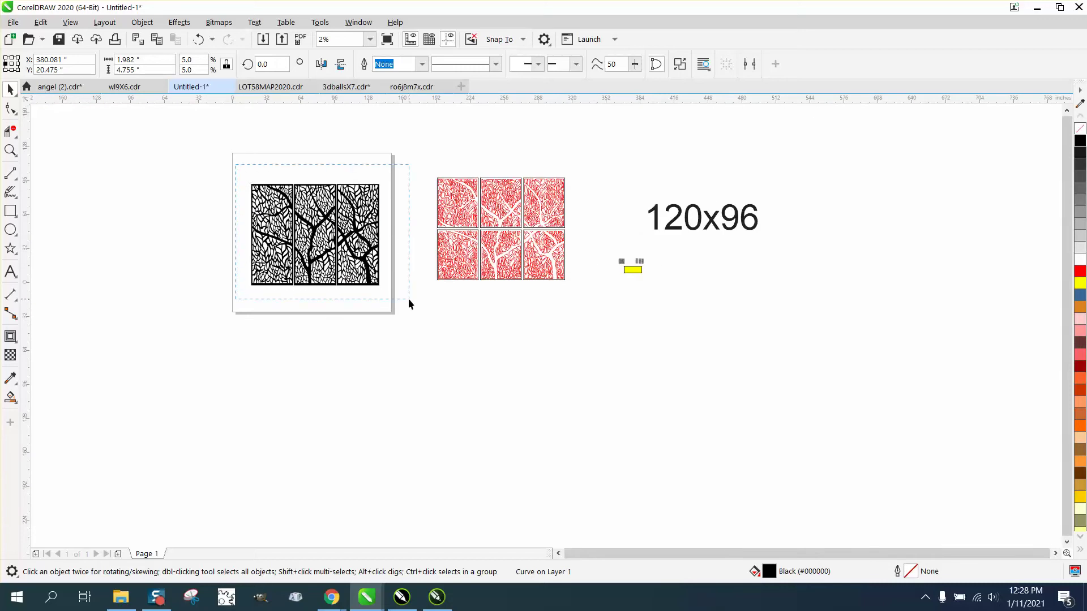
click(365, 250)
mouse_move(365, 249)
mouse_down()
mouse_move(573, 360)
mouse_move(796, 376)
mouse_up()
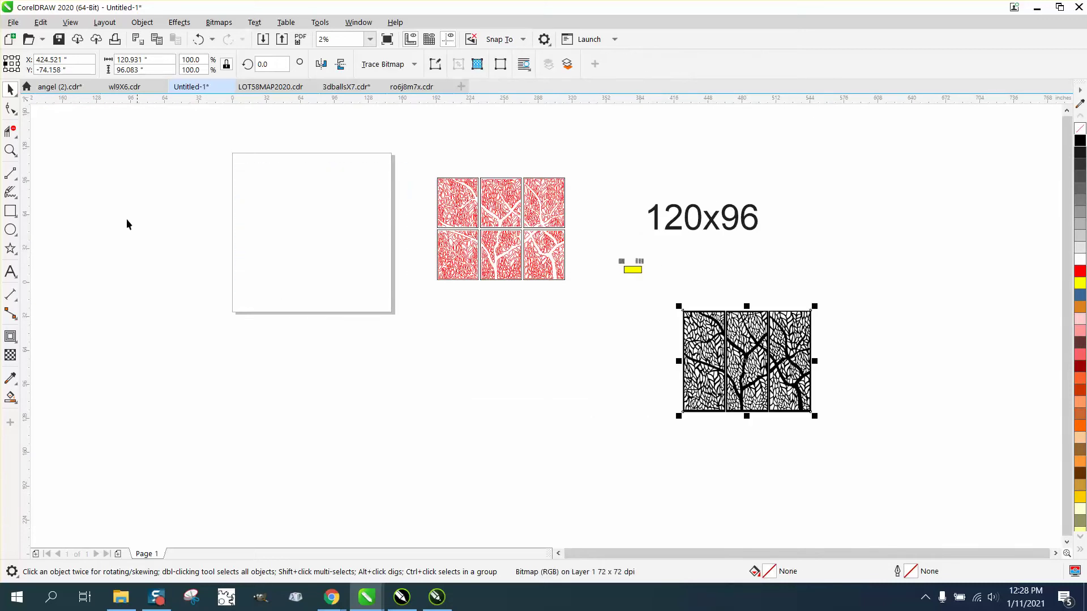
Zoom in on the three separated tree panels and move them onto the page
click(10, 150)
drag(614, 235, 661, 268)
click(11, 88)
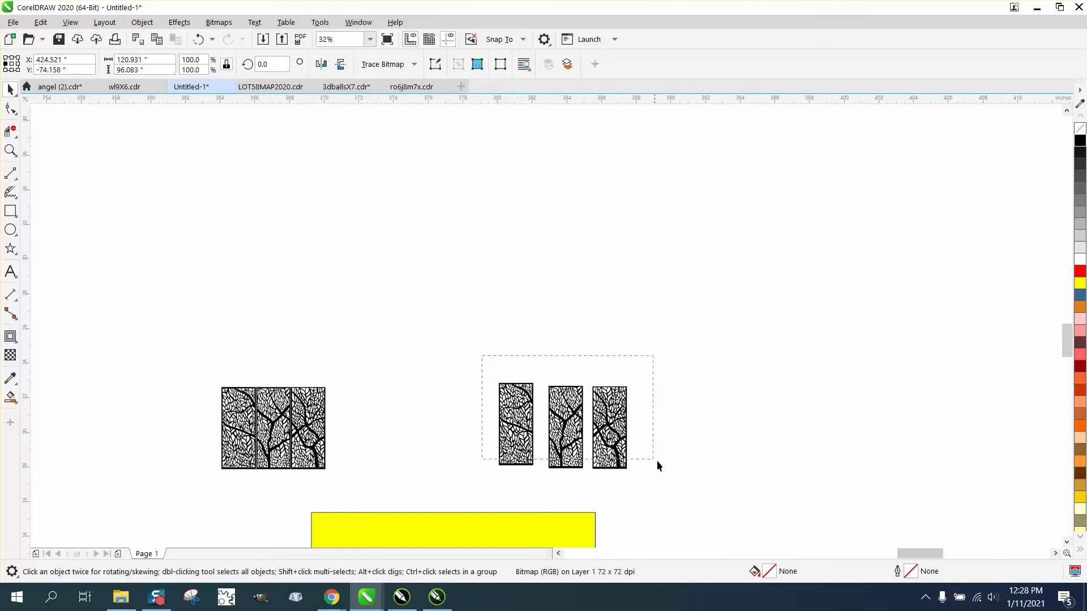
drag(667, 467, 107, 363)
scroll(687, 430, down, 4)
scroll(658, 436, down, 1)
click(10, 150)
Group the three tree panels and enlarge the group to 764.4%
click(131, 379)
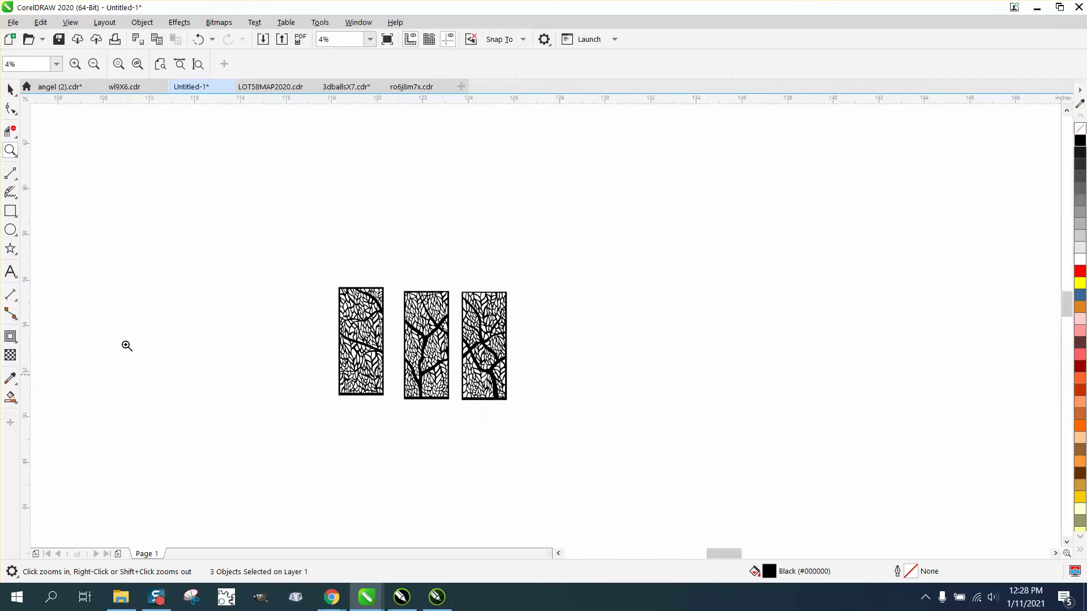
click(9, 88)
drag(296, 266, 566, 452)
key(ctrl+g)
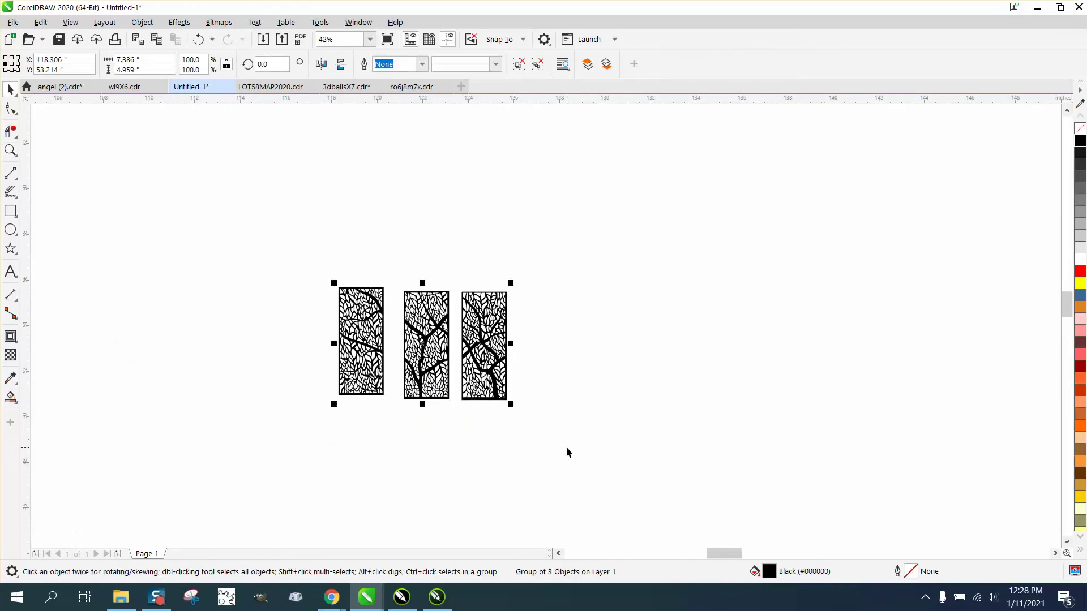
scroll(566, 447, down, 3)
scroll(463, 355, down, 2)
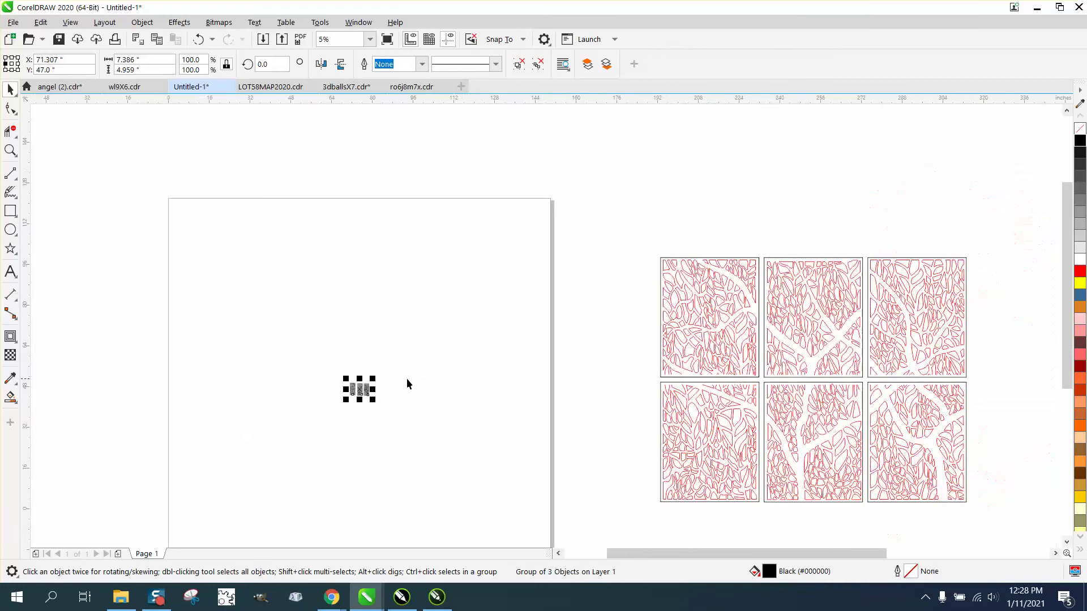
drag(372, 377, 498, 274)
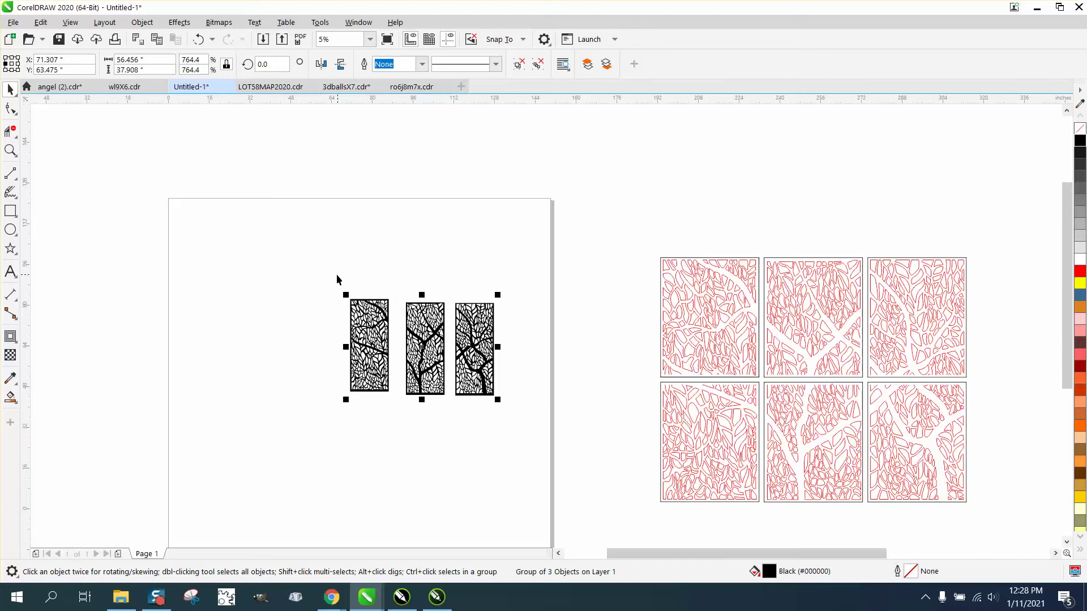
Ungroup the panels and align the left panel level with the other two
click(142, 22)
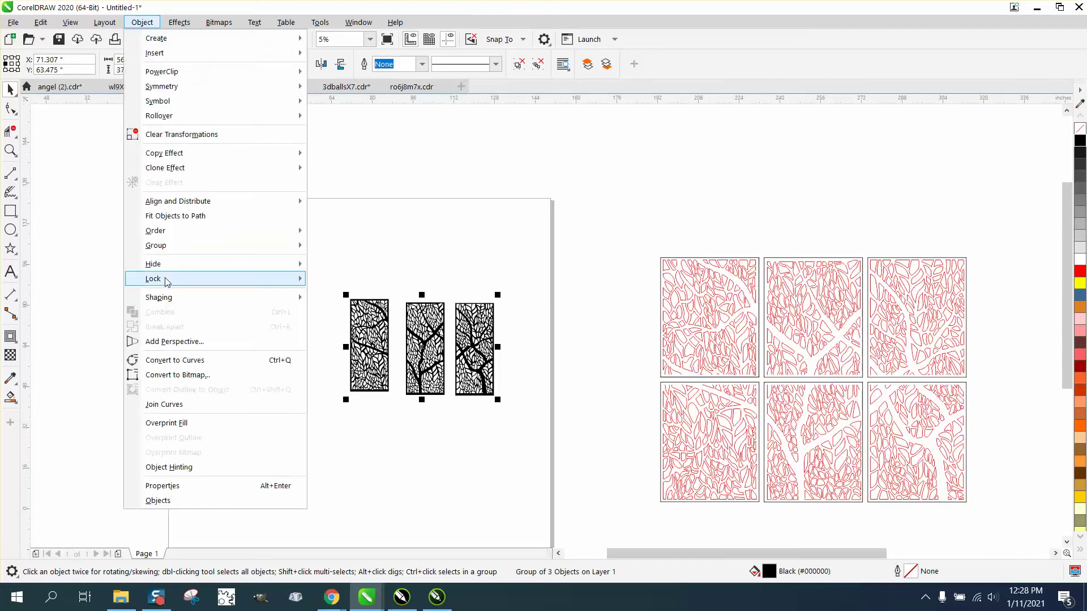
mouse_move(170, 245)
click(336, 261)
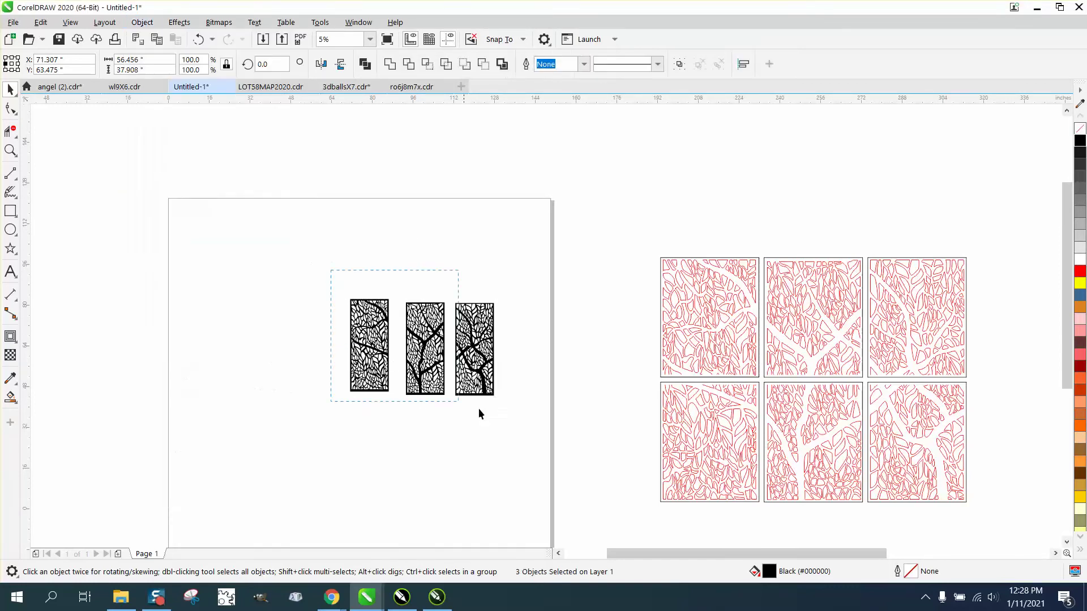
key(e)
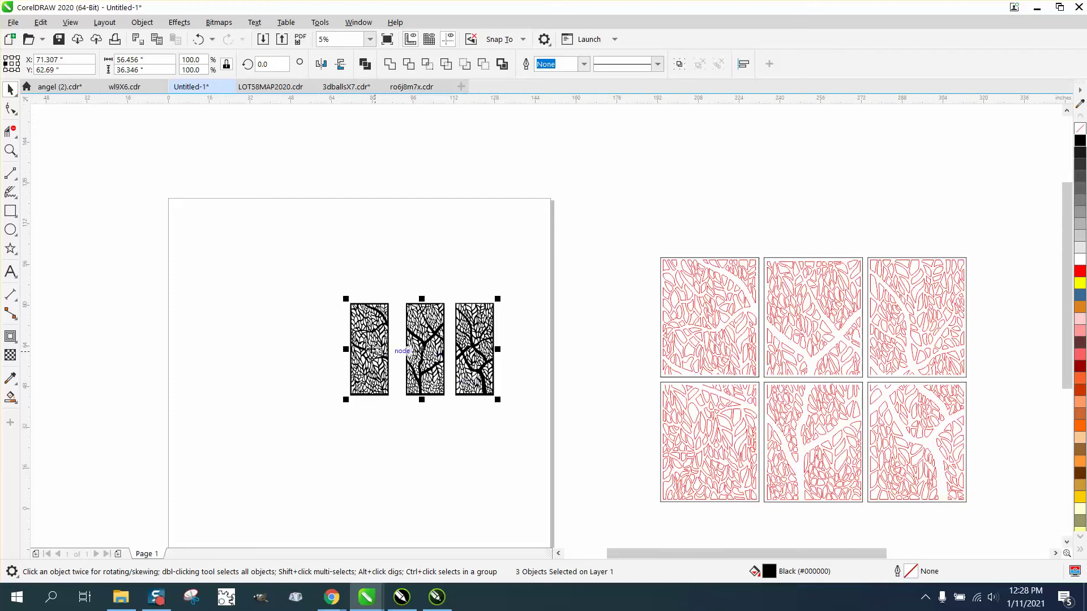
Zoom in on the three panels and shift them to the left
click(10, 150)
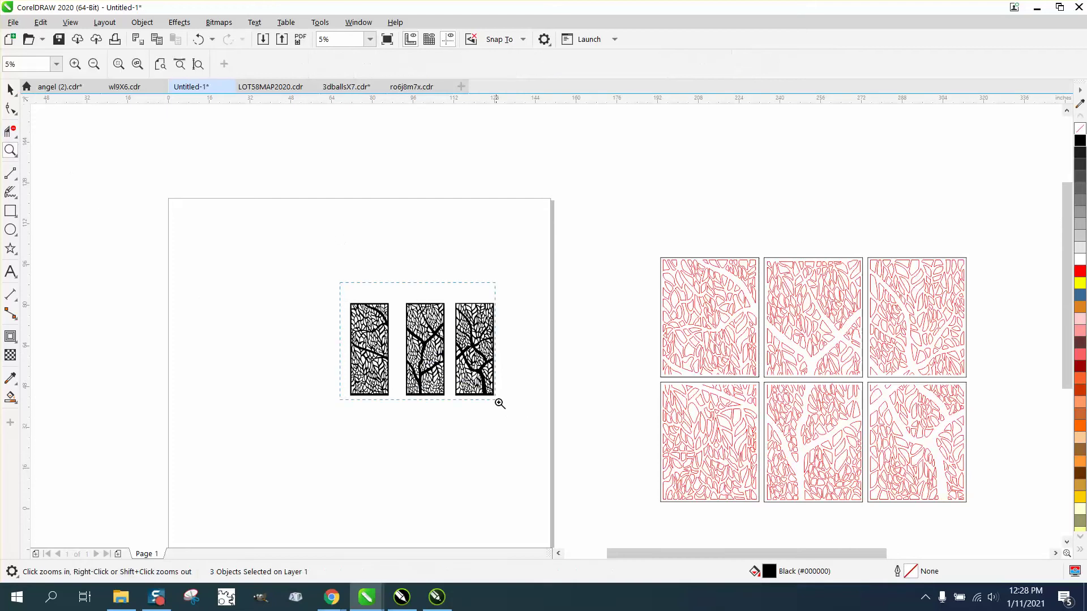
drag(534, 428, 339, 283)
click(10, 89)
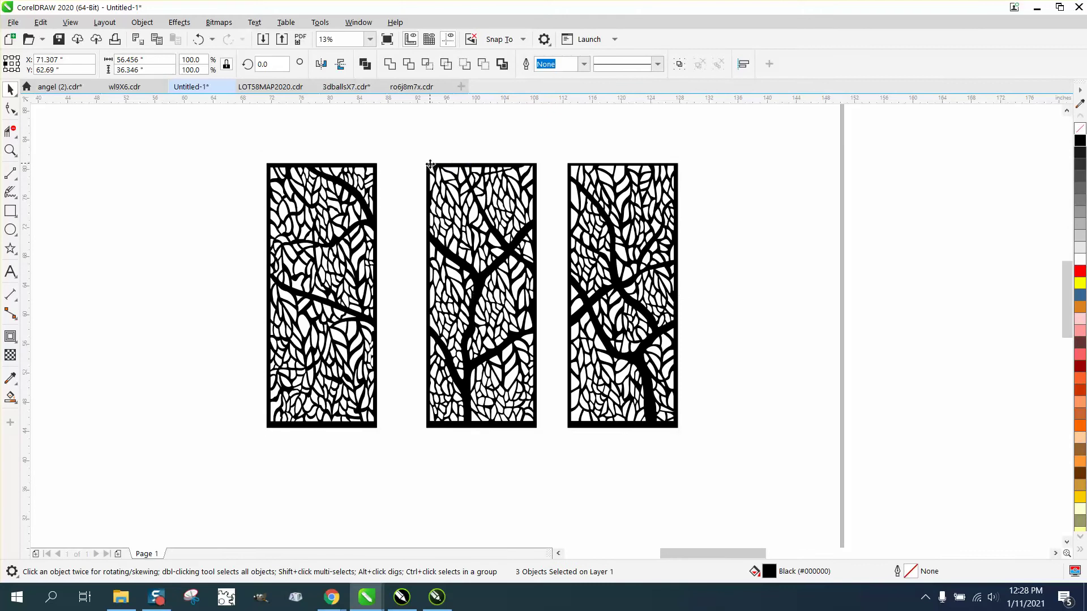
drag(430, 164, 340, 169)
Reposition the middle and right panels so all three have equal narrow gaps
click(390, 168)
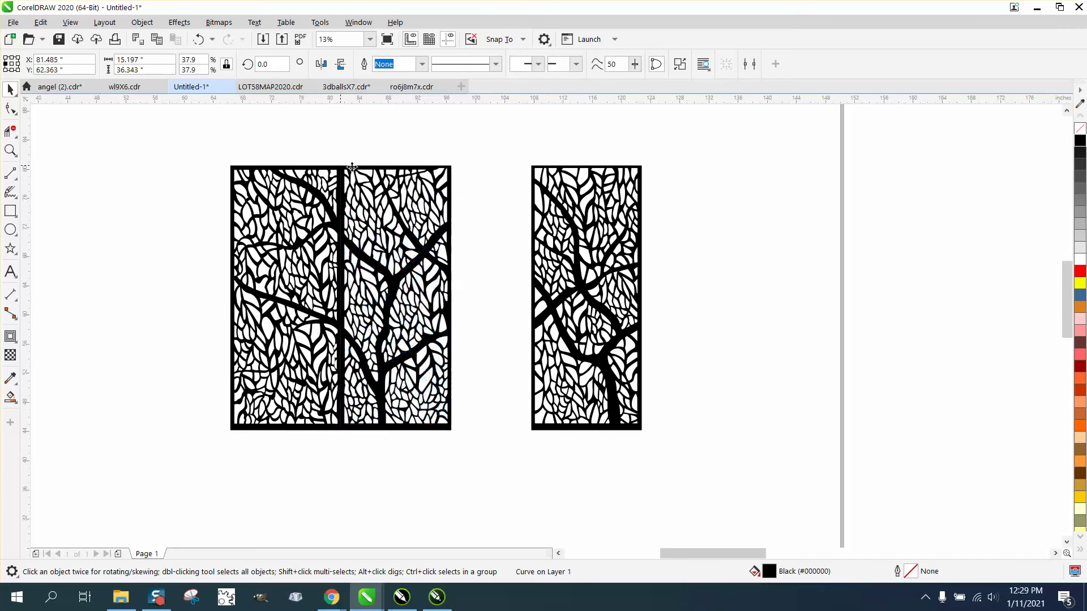
click(530, 173)
drag(530, 173, 450, 173)
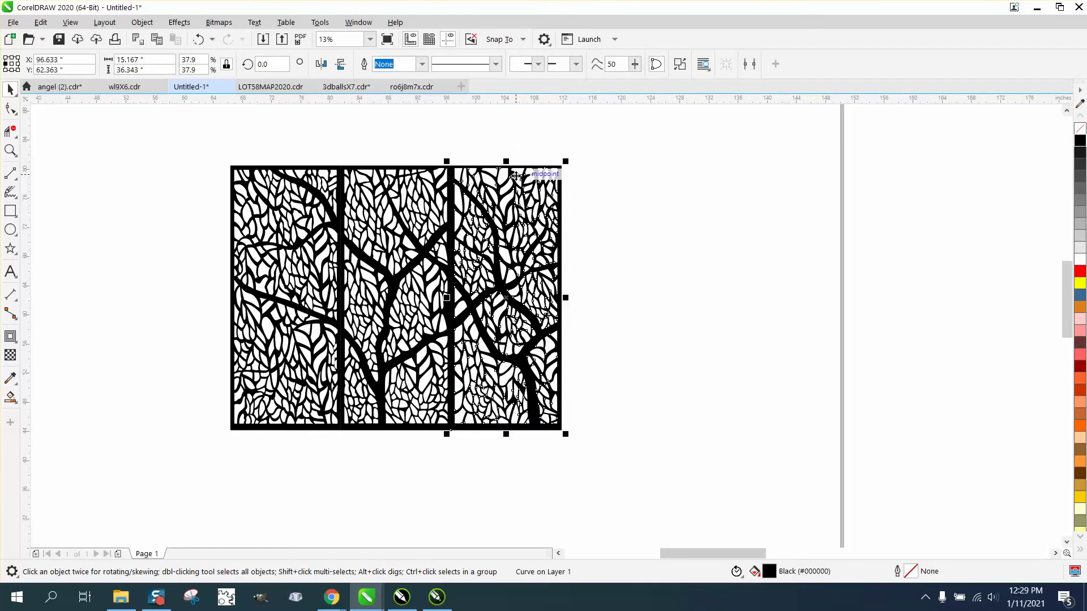
key(Right)
key(Right)
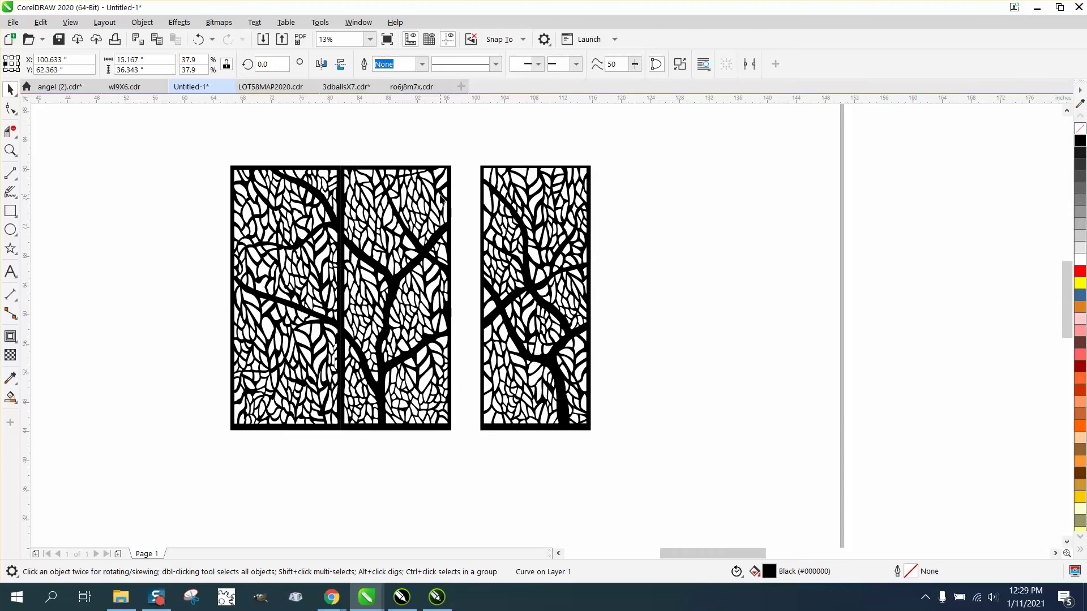
drag(442, 198, 456, 198)
click(685, 205)
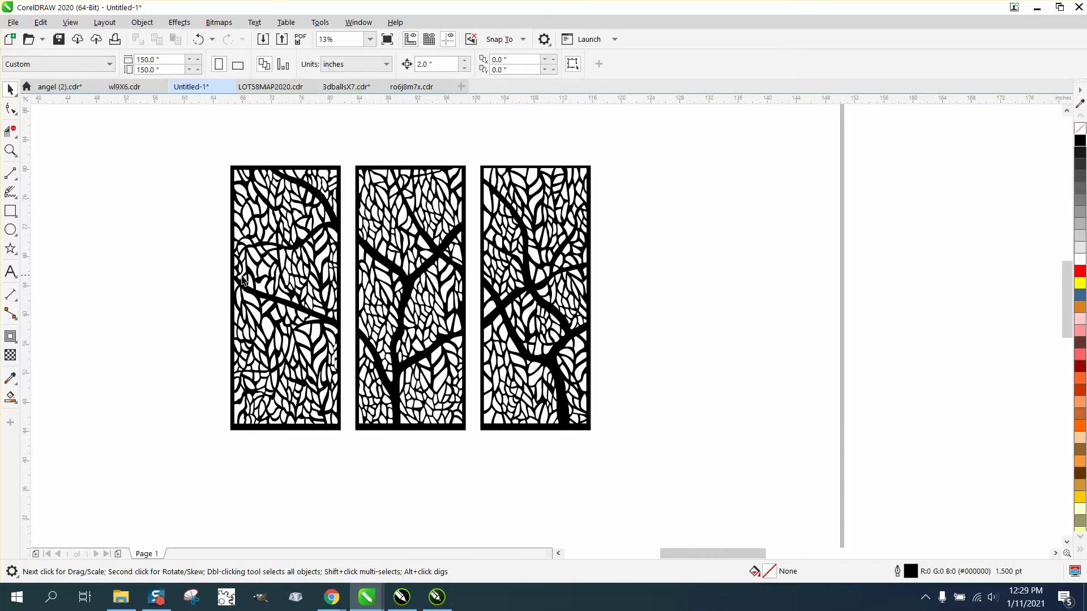
Set the three panels to no fill with a red 1.5 pt outline
drag(193, 144, 692, 471)
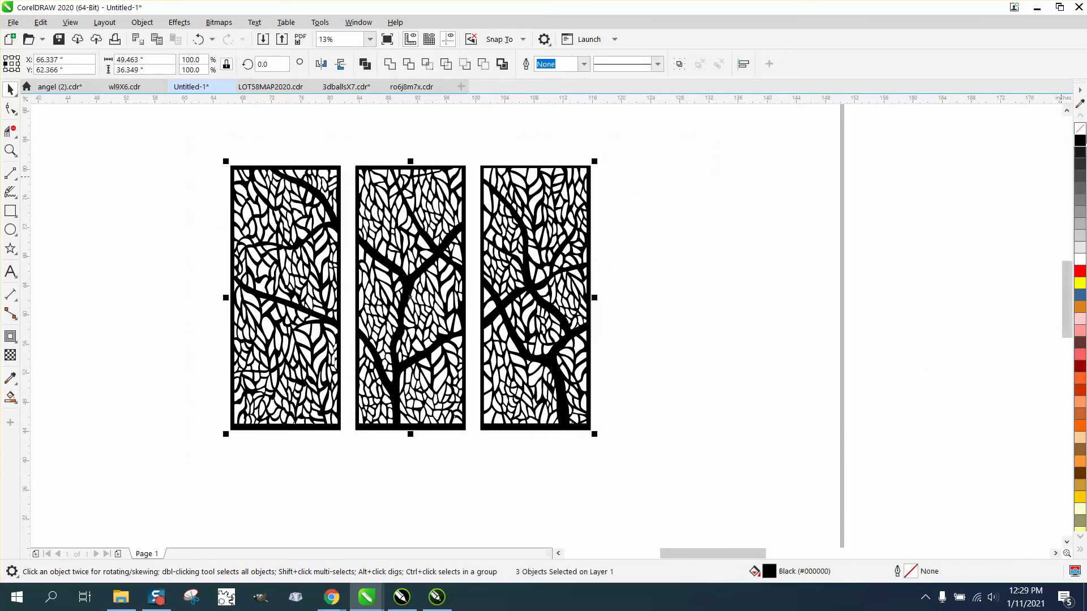
click(1080, 129)
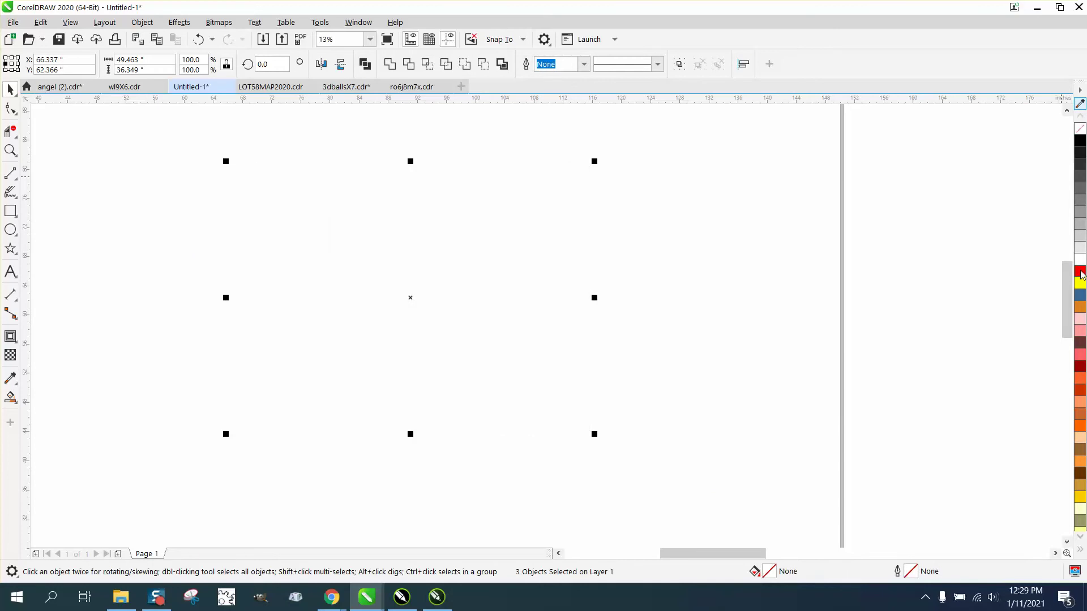
right_click(1081, 274)
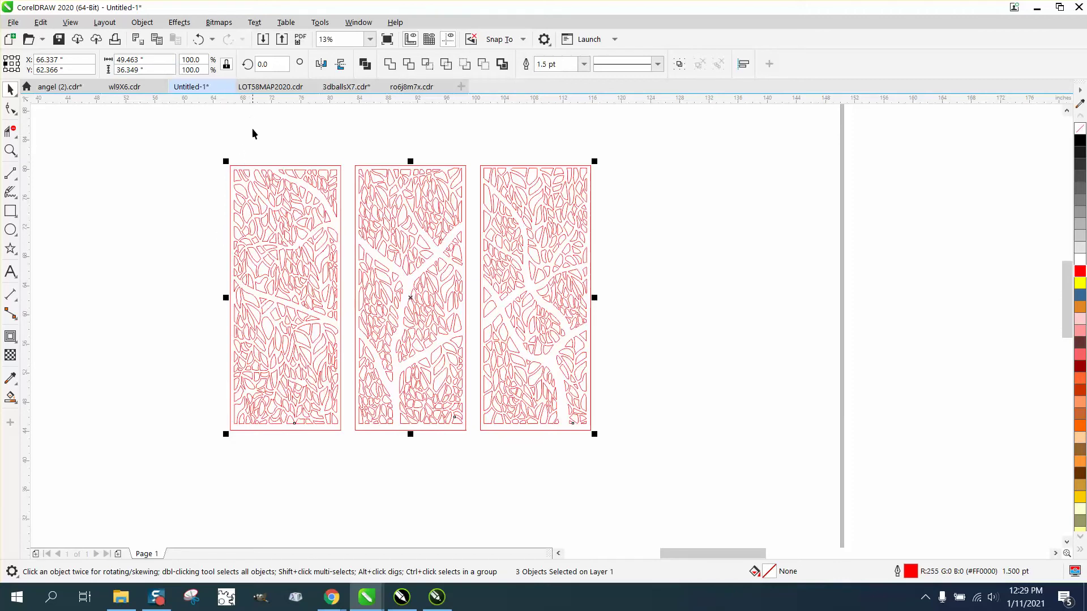
scroll(252, 127, down, 2)
Set the nudge distance to 55 inches
click(230, 139)
drag(419, 320, 420, 318)
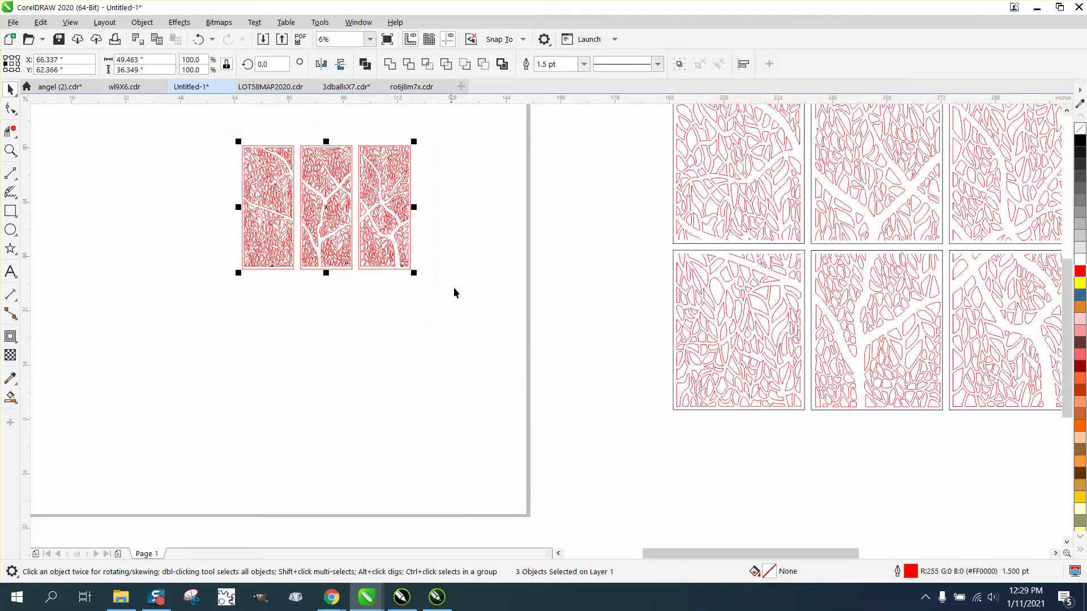
click(193, 110)
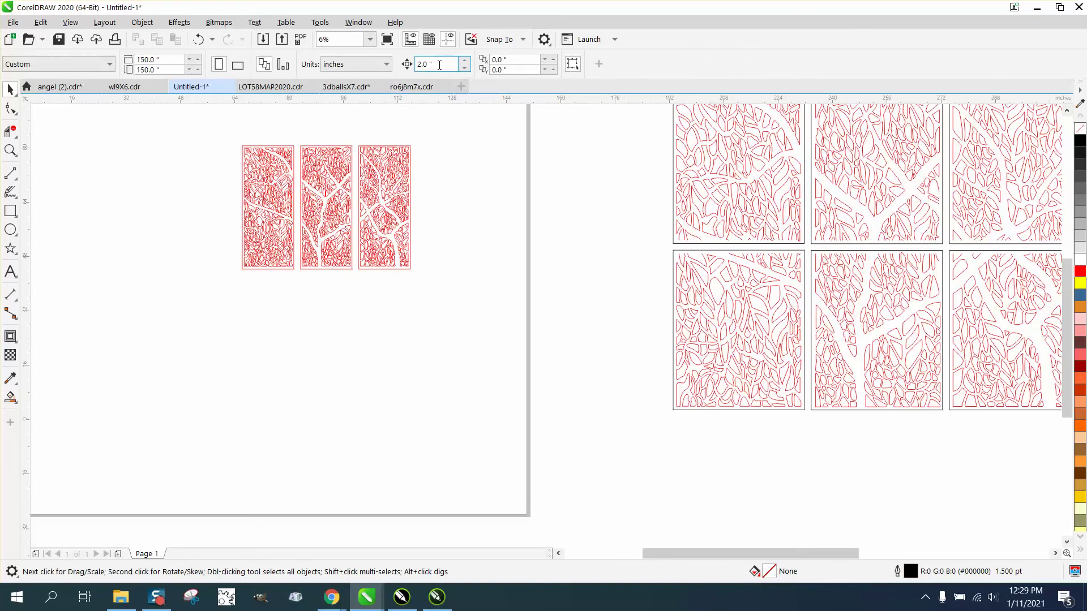
double_click(438, 65)
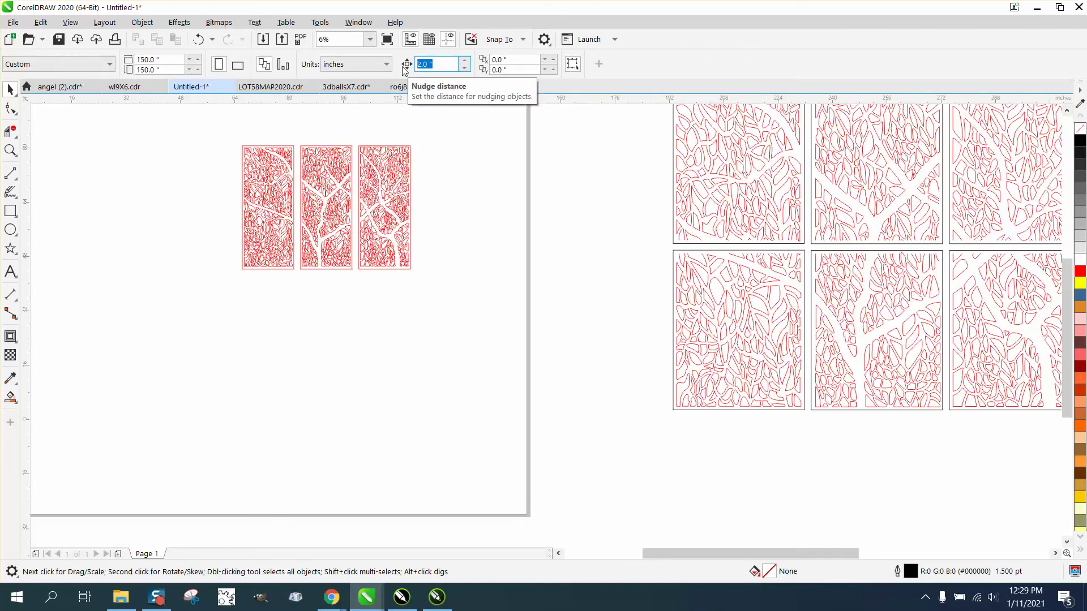
text(55)
Group the three red panels and centre the group on the page
drag(221, 134, 463, 288)
key(ctrl+z)
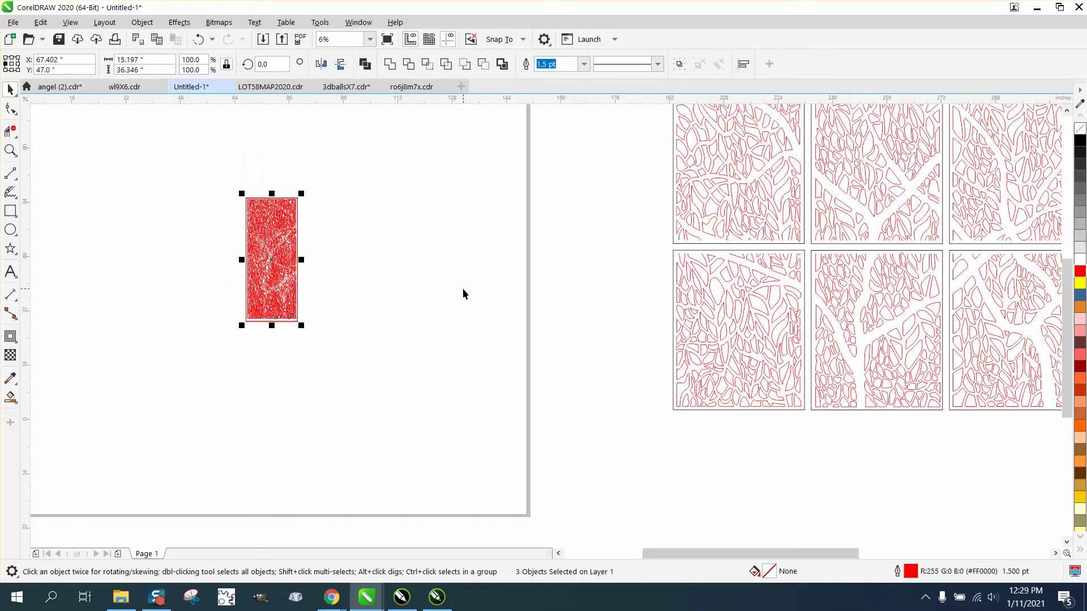
click(198, 39)
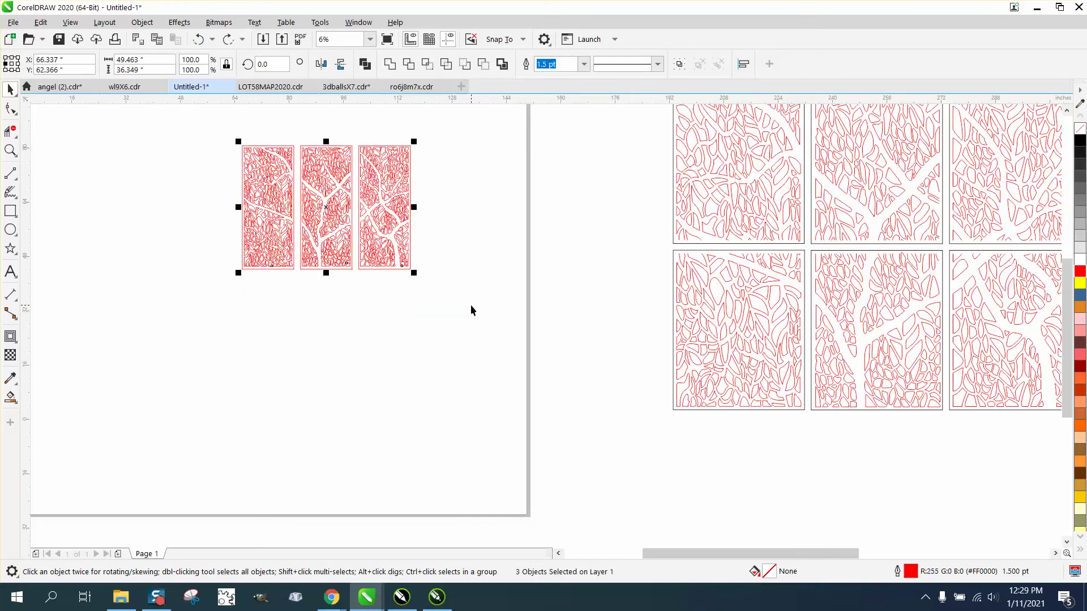
key(ctrl+g)
key(p)
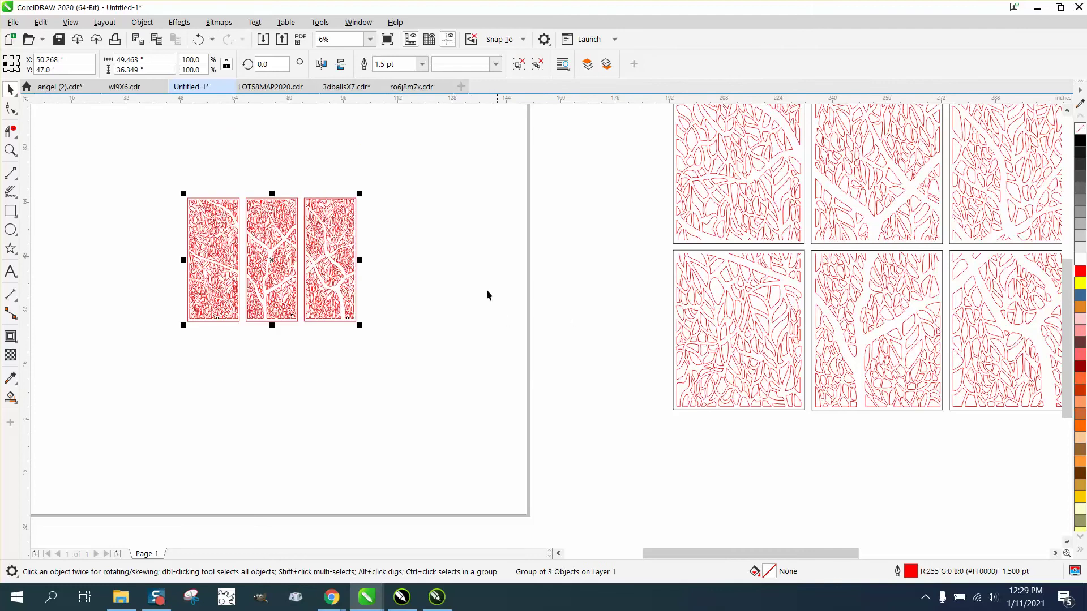
Duplicate the three-panel group 55 inches to the left
click(446, 271)
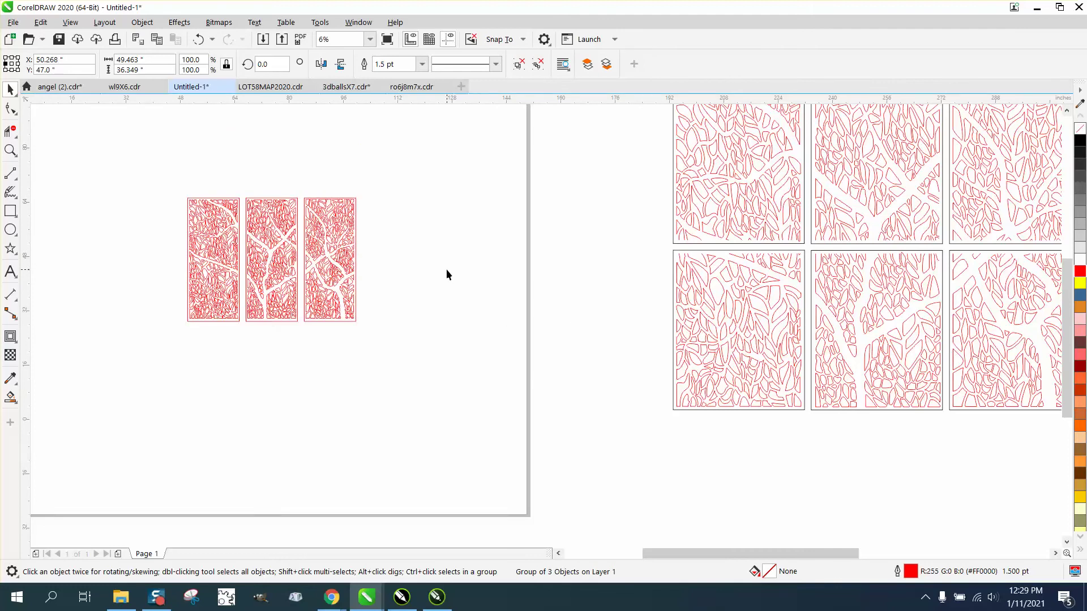
click(216, 213)
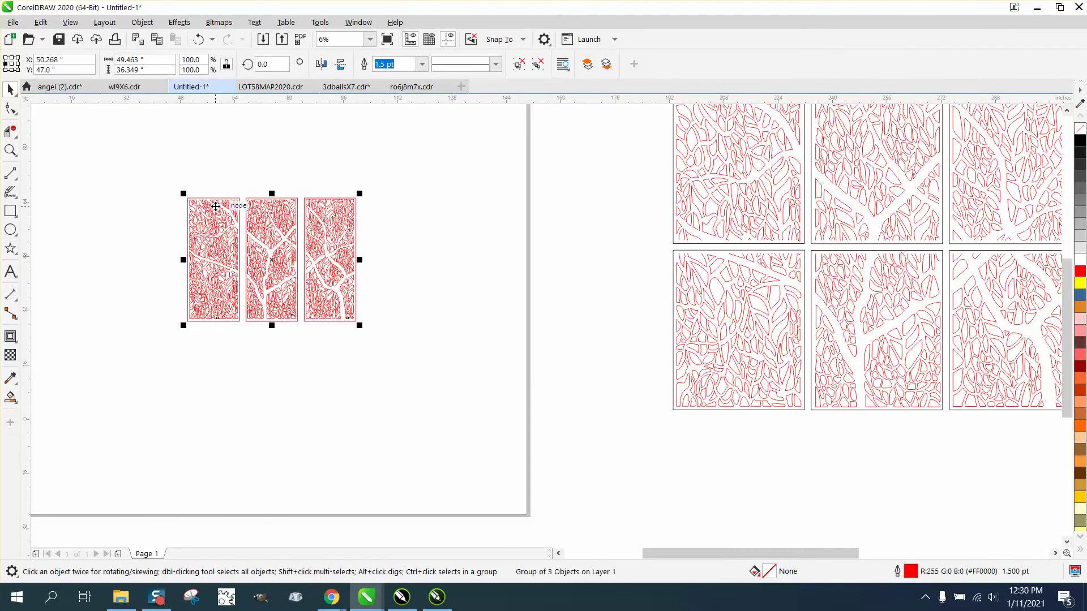
key(ctrl+d)
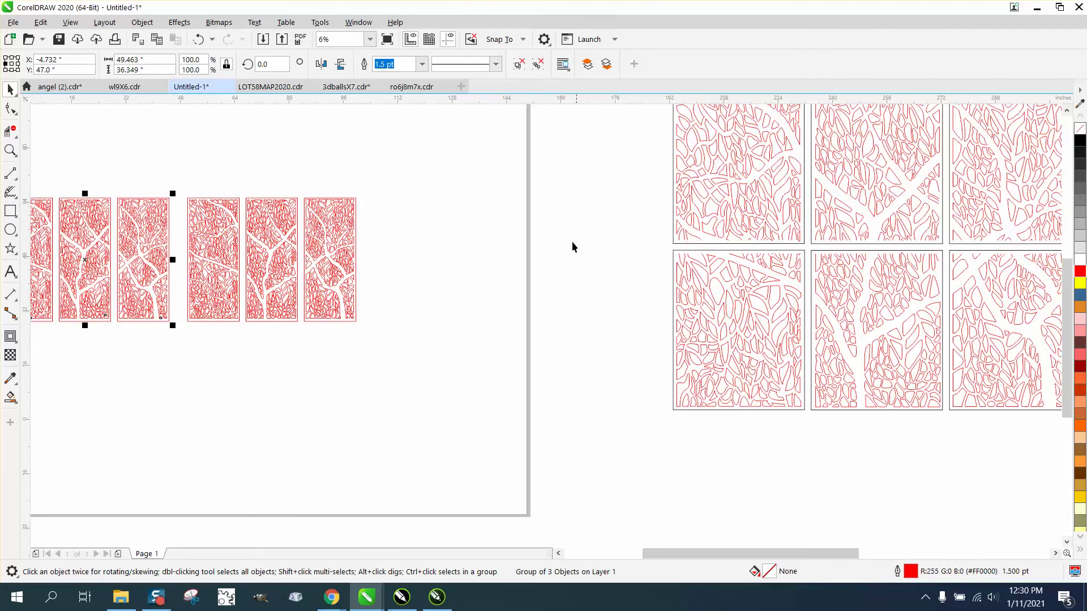
Select both three-panel groups and move them right onto the page
scroll(492, 200, down, 2)
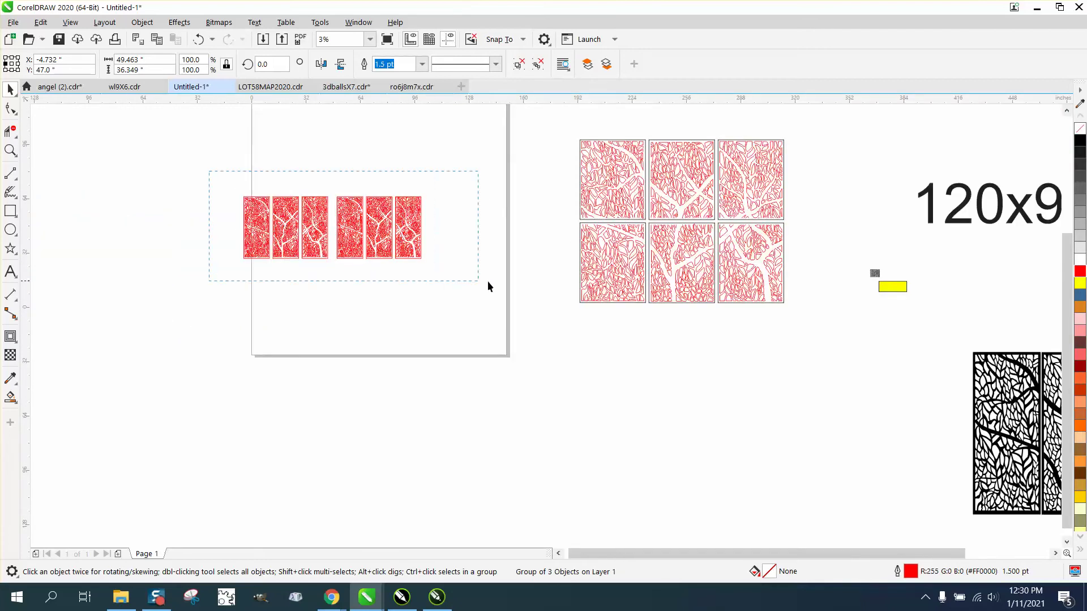
drag(491, 288, 491, 288)
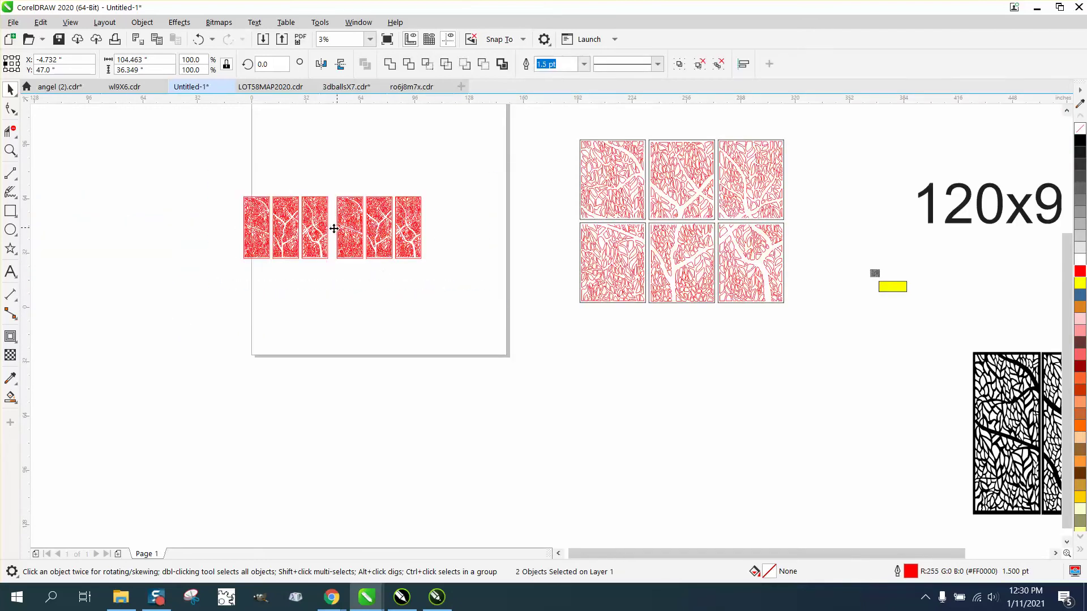
drag(335, 228, 373, 217)
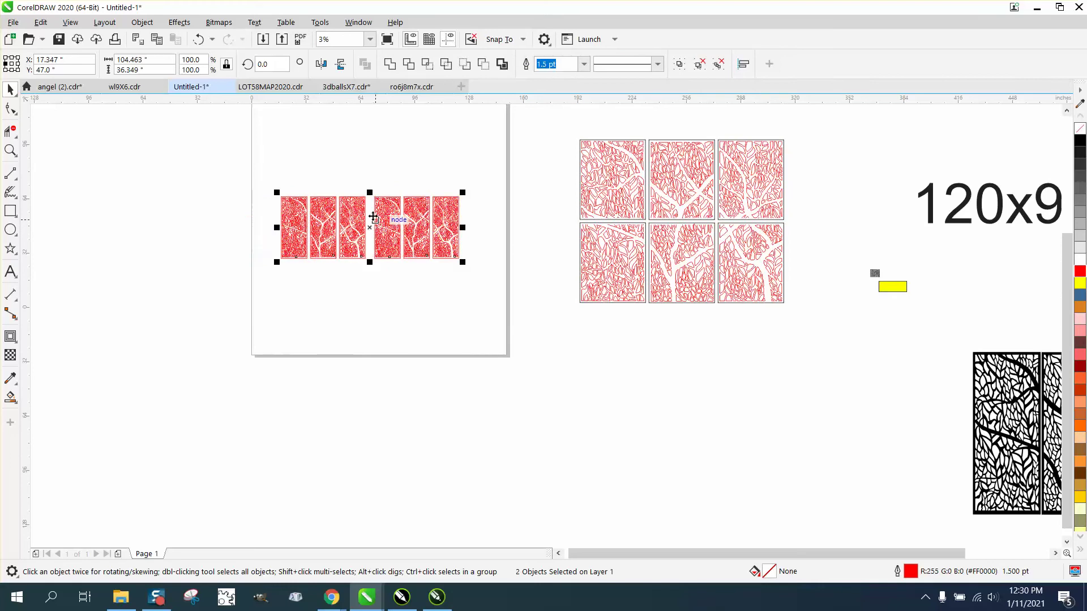
Draw a long horizontal line across all six panels and centre it on the page
click(10, 173)
drag(149, 155, 526, 155)
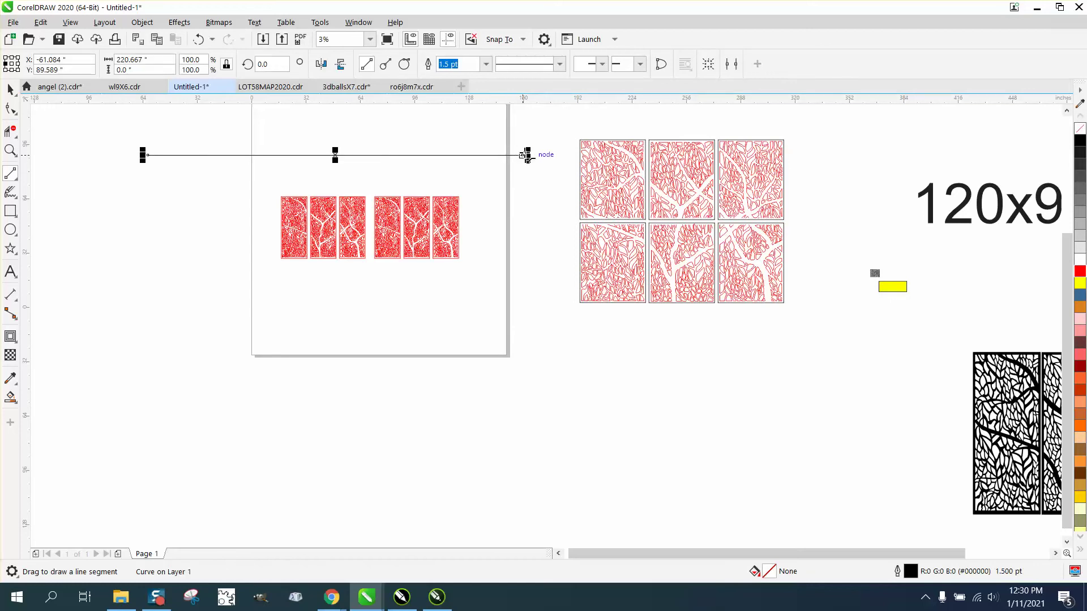
key(space)
key(p)
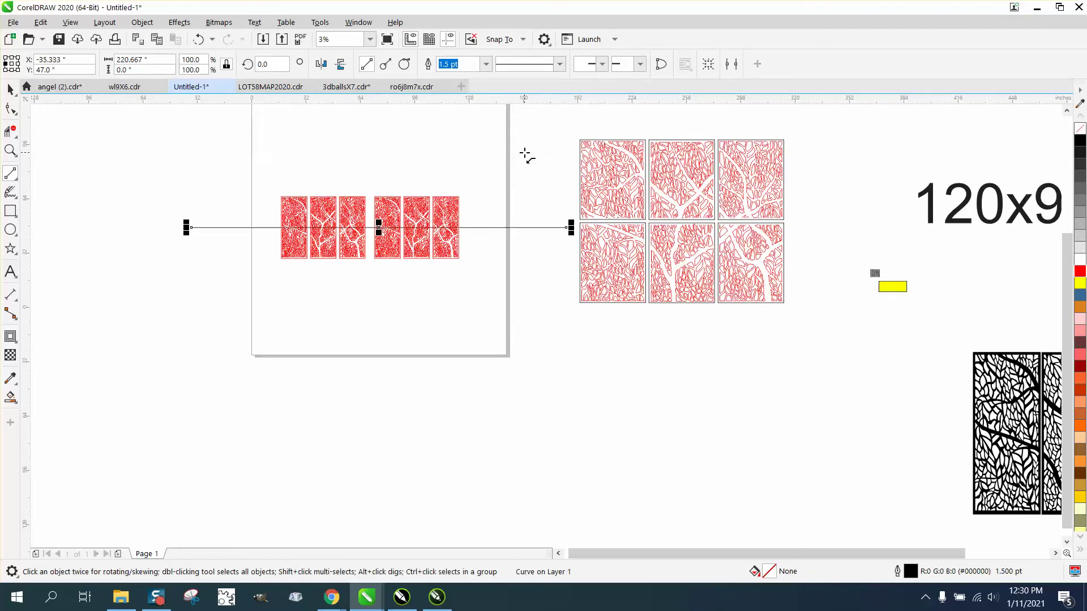
click(10, 150)
drag(277, 190, 549, 295)
Trim segments crossing the line across the panels with Virtual Segment Delete
click(12, 90)
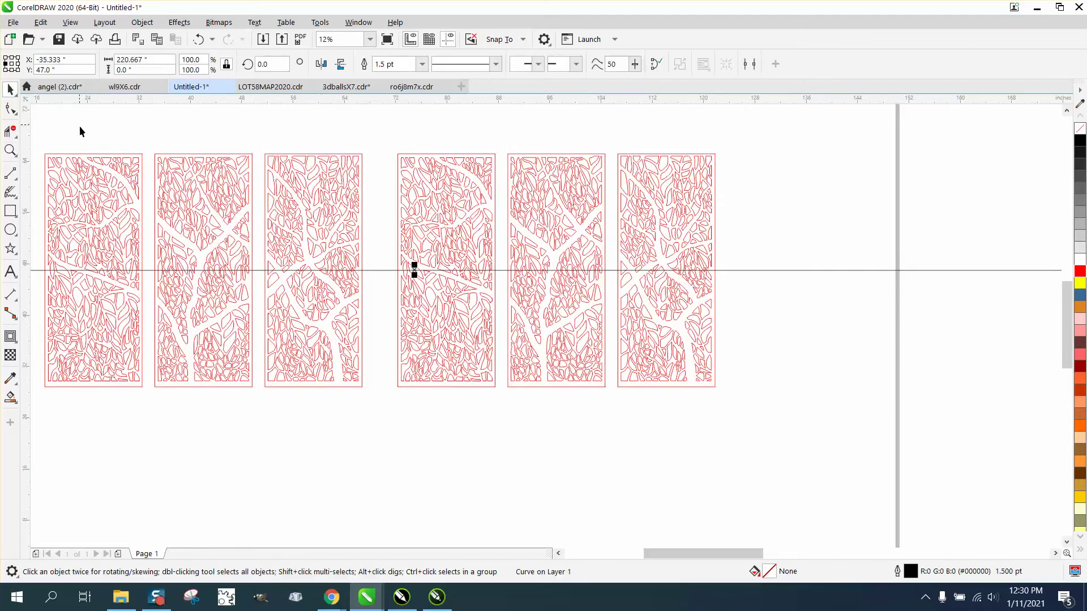
scroll(320, 204, down, 2)
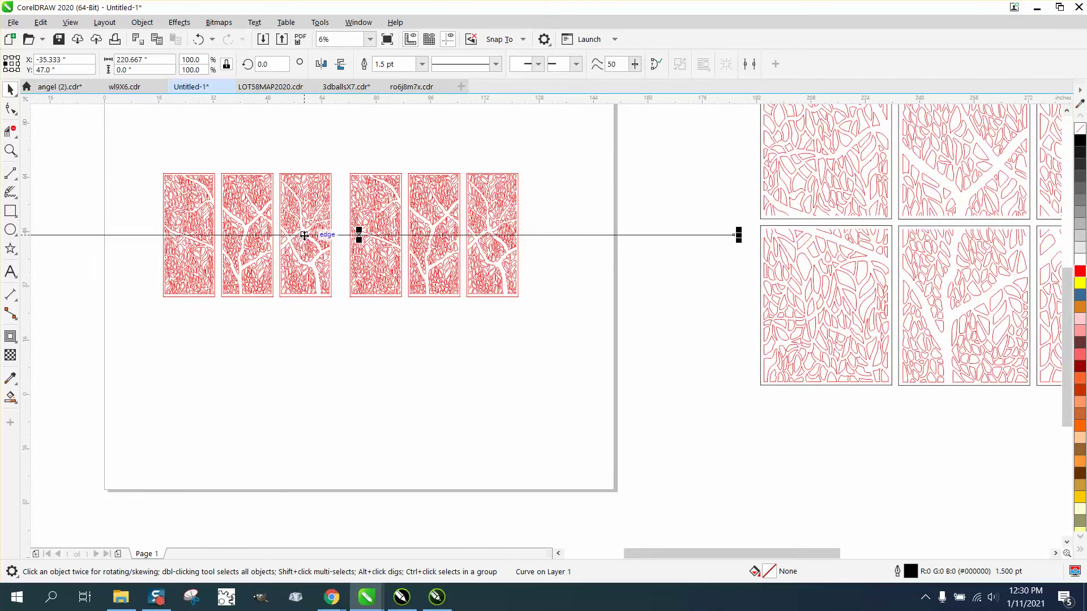
click(10, 132)
drag(148, 182, 547, 311)
Zoom in and delete the leaf pieces above the line on the left panel
click(10, 151)
drag(133, 215, 358, 318)
click(10, 131)
drag(266, 174, 416, 183)
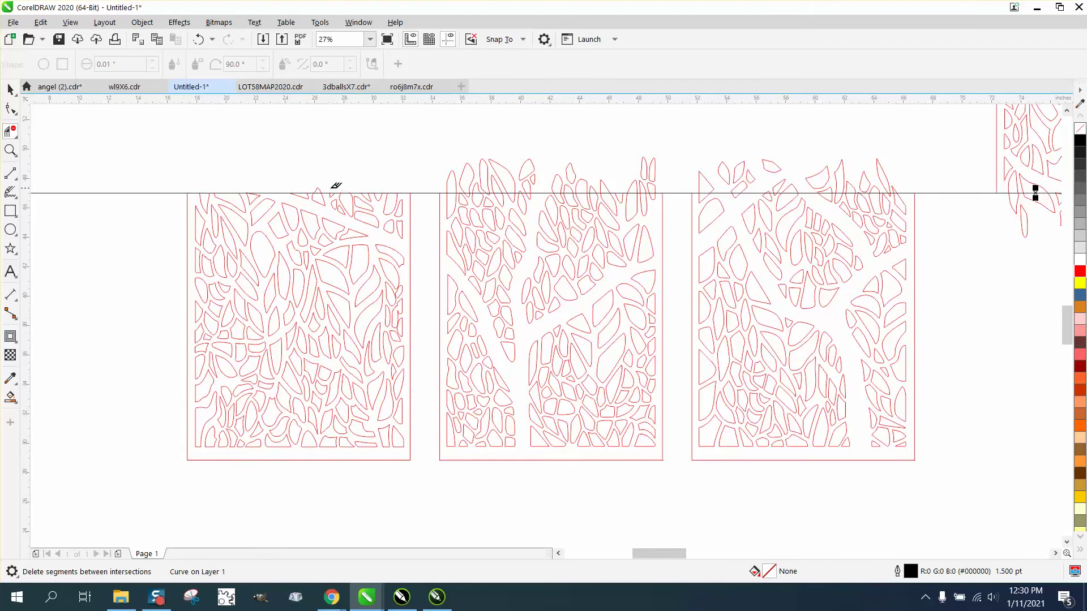
click(316, 189)
Delete the leaf pieces poking past the line on the middle and right panels
drag(485, 170, 662, 176)
drag(565, 180, 590, 180)
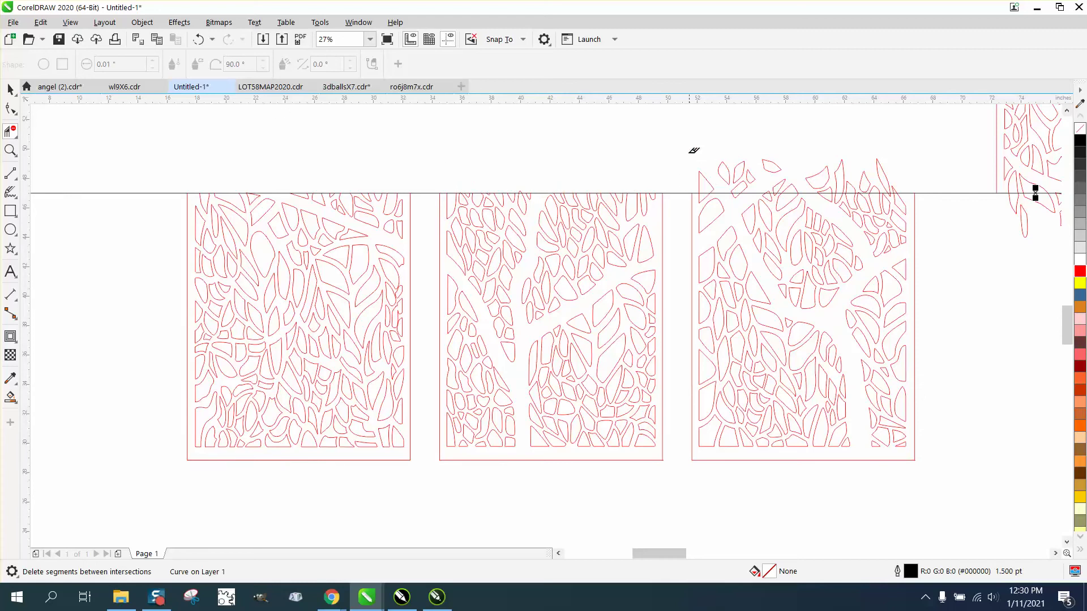
drag(693, 149, 908, 184)
scroll(608, 152, down, 2)
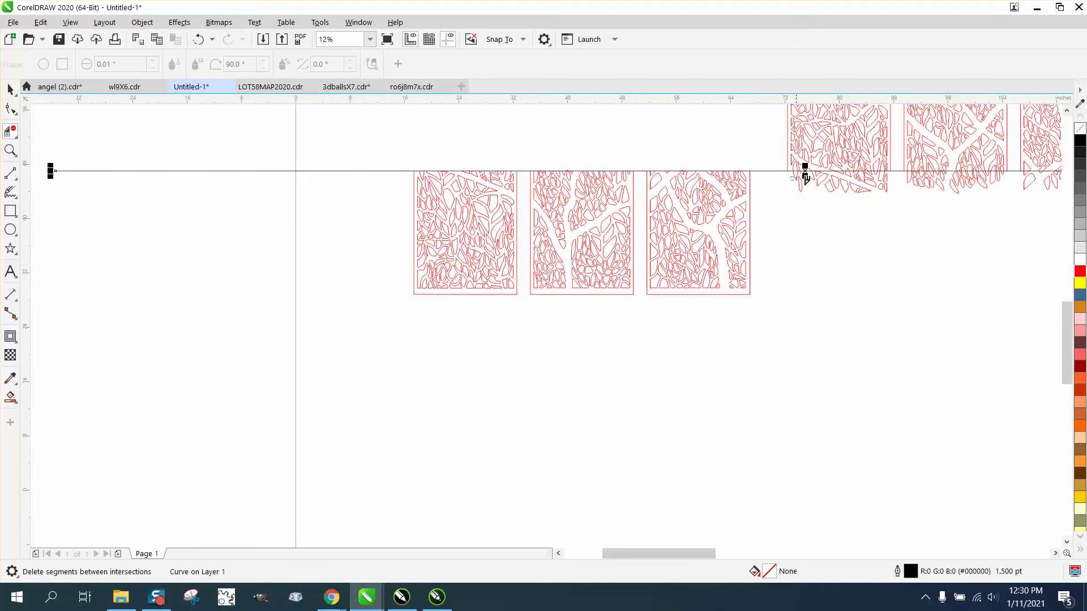
drag(843, 197, 905, 212)
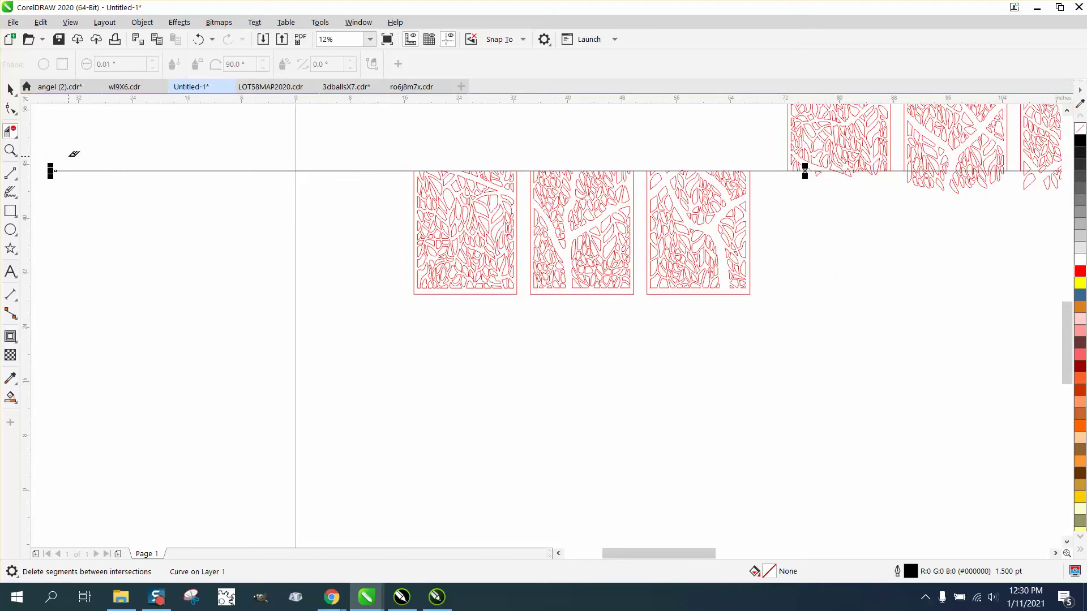
Zoom in on the upper panels' bottoms and delete the left panel's three pieces below the line
scroll(526, 241, down, 1)
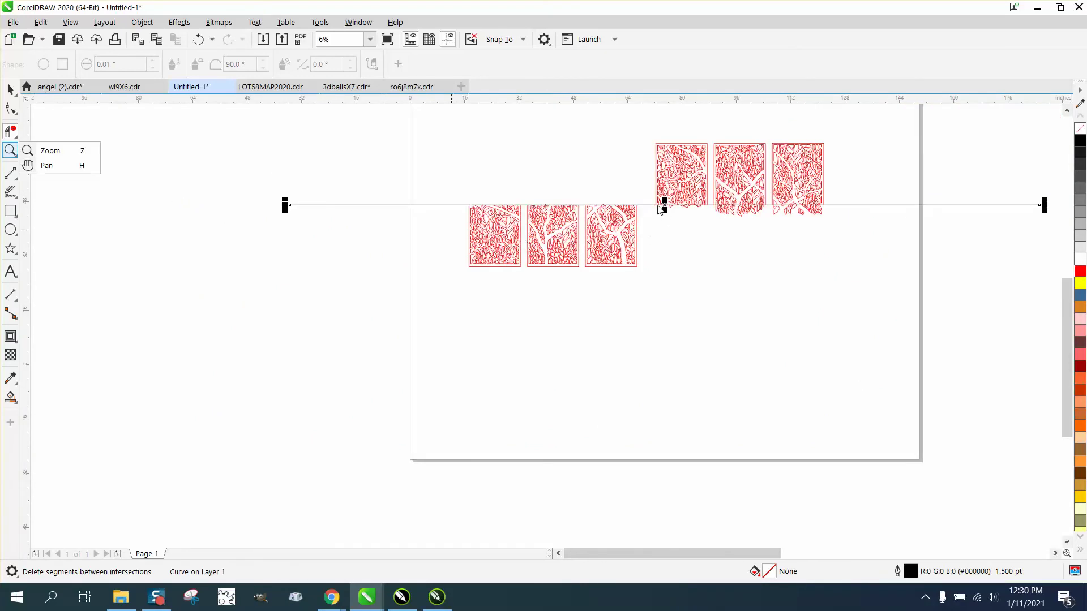
click(47, 151)
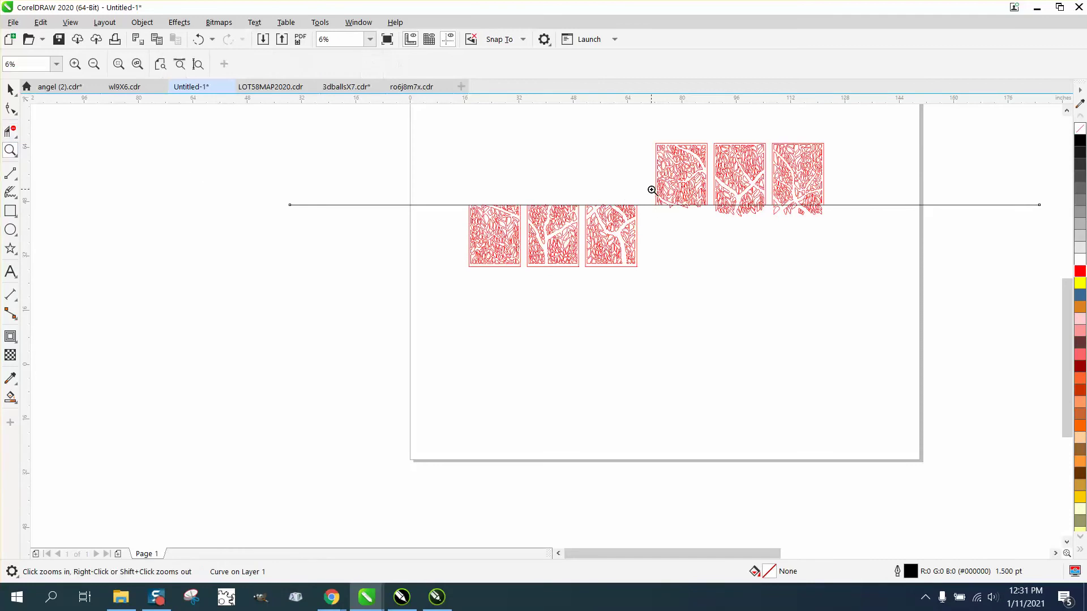
drag(656, 193, 863, 255)
click(10, 131)
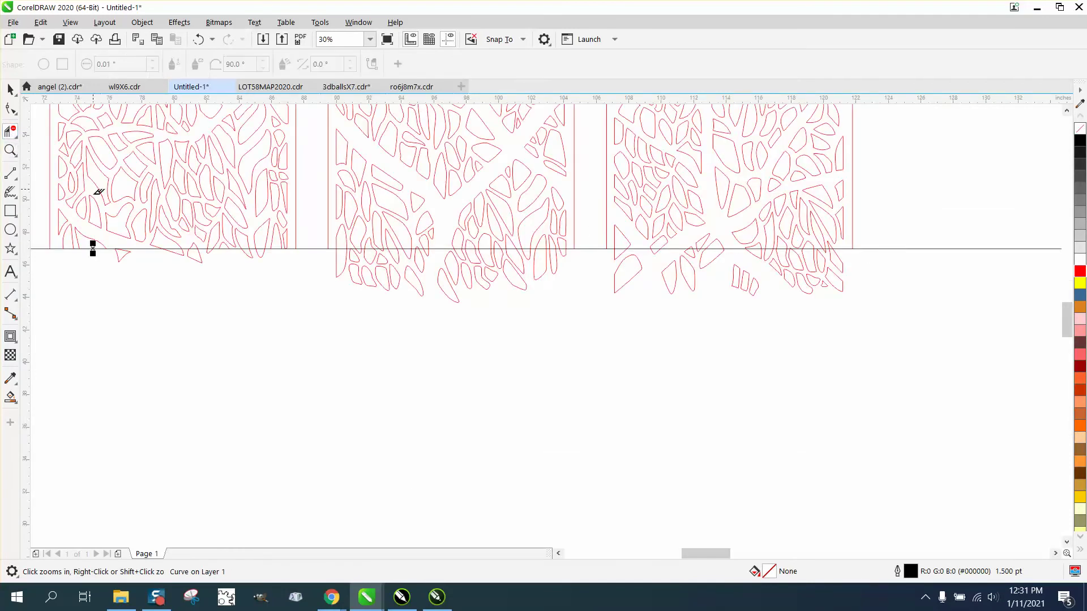
click(113, 256)
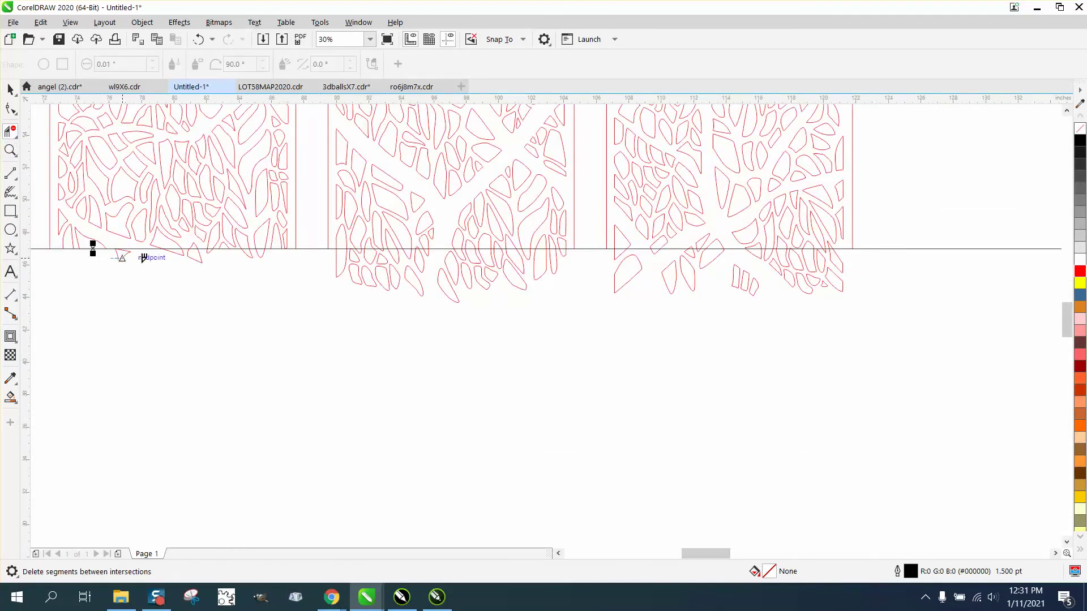
click(194, 255)
click(185, 251)
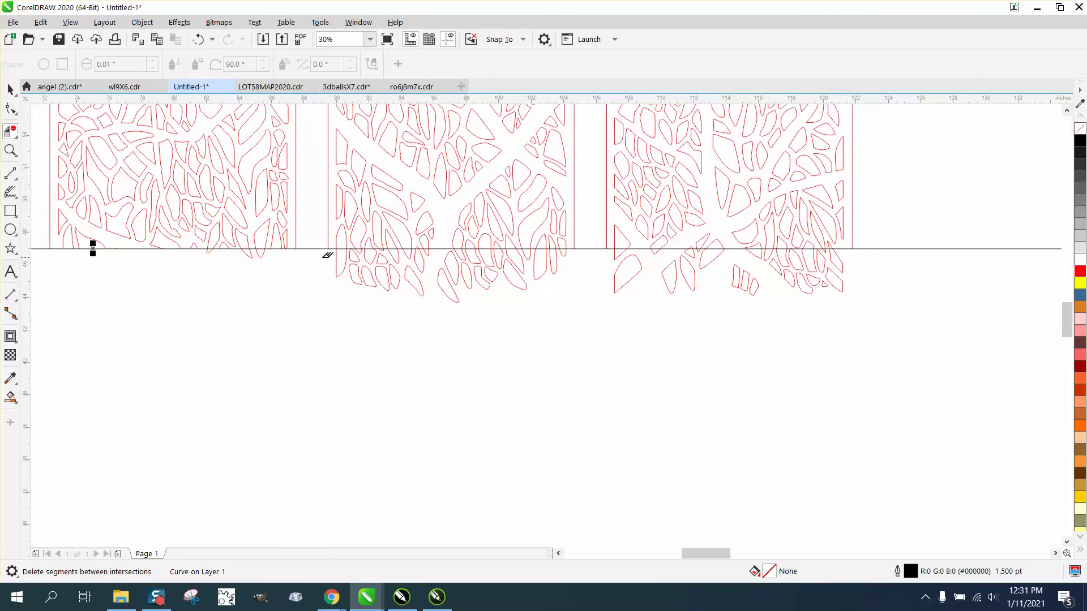
Delete the middle and right panels' pieces and small red tips below the line
drag(514, 280, 609, 304)
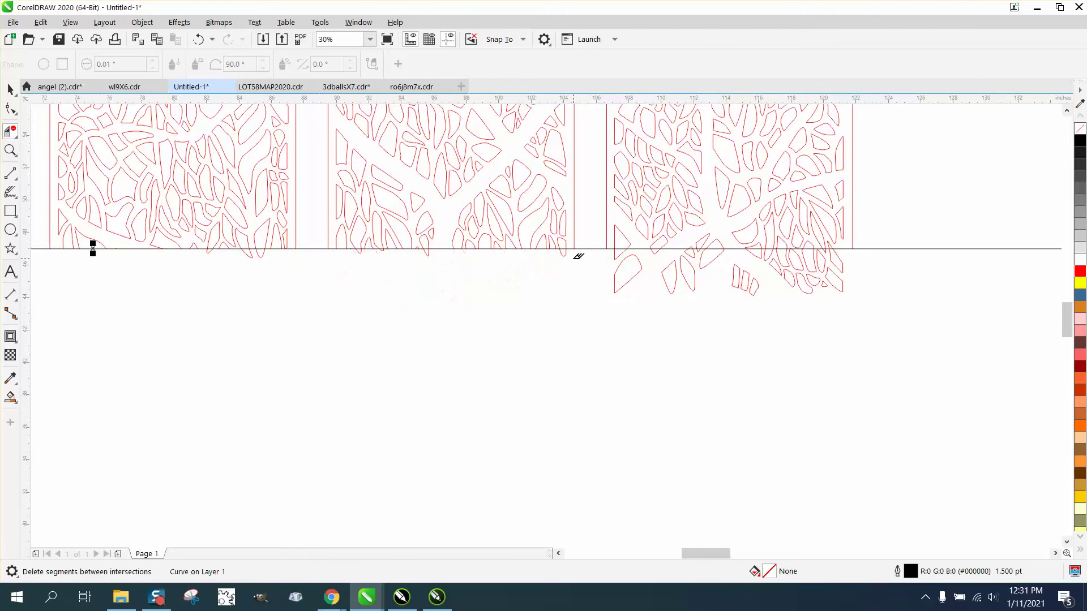
click(566, 252)
drag(802, 285, 862, 304)
click(826, 247)
scroll(319, 333, down, 2)
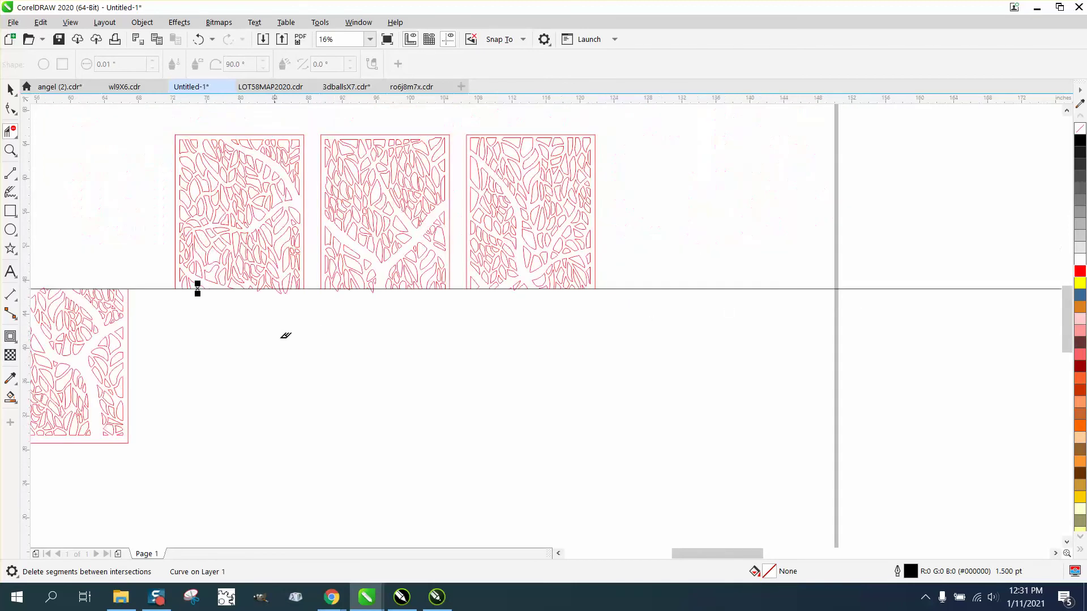
scroll(296, 338, down, 1)
Smart Fill the three lower panels black, then undo those accidental fills
click(10, 88)
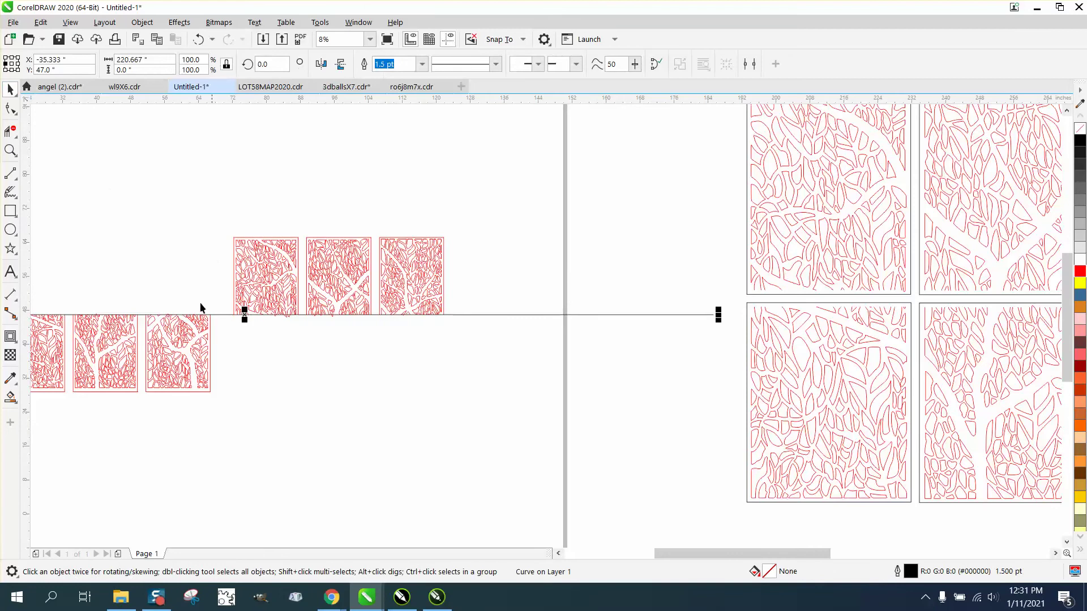
click(10, 397)
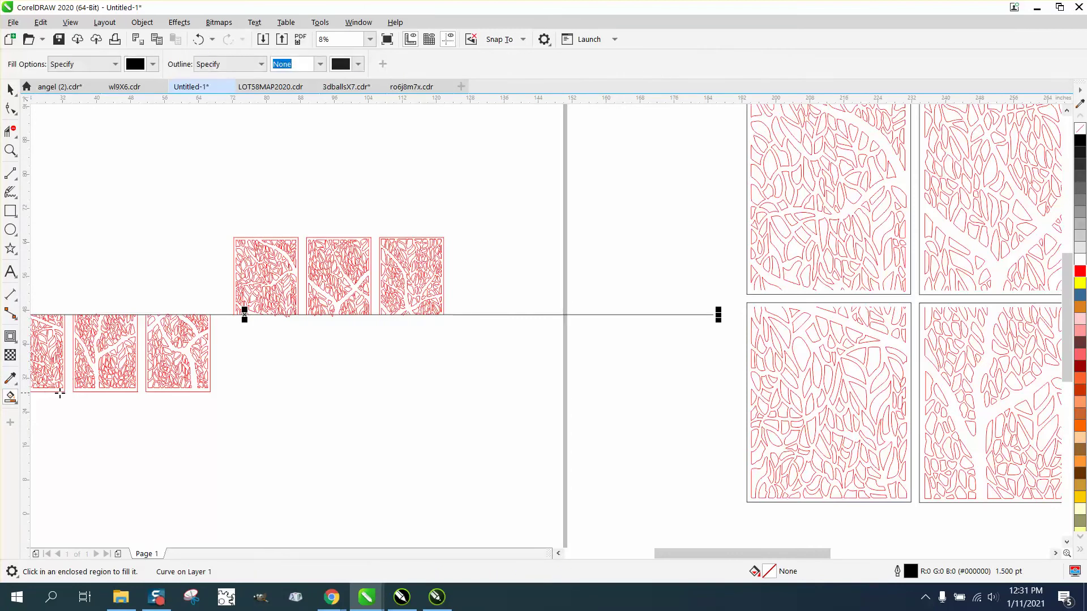
click(59, 390)
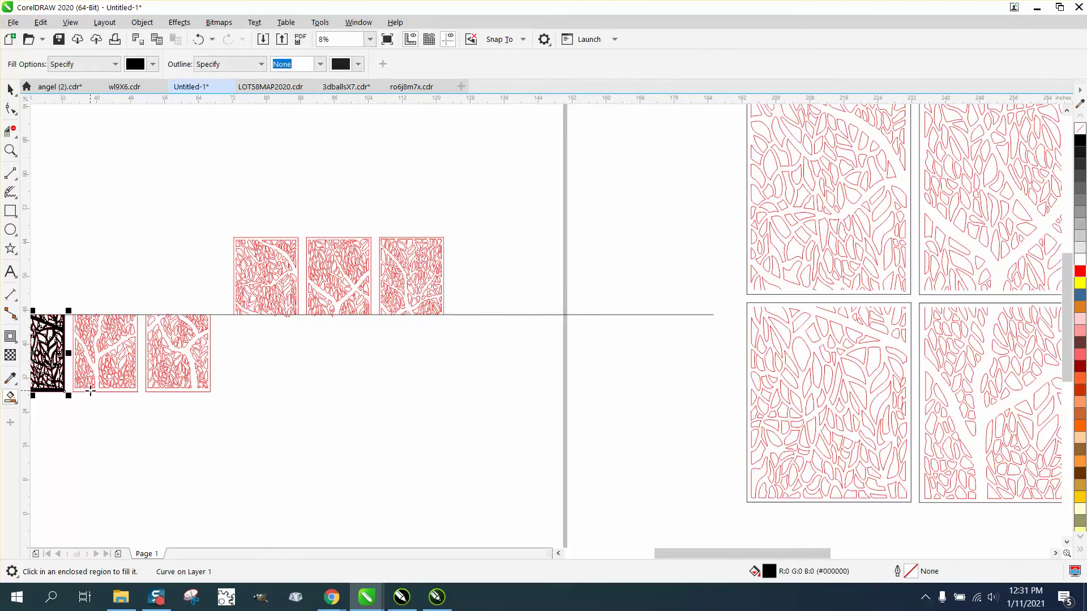
click(129, 390)
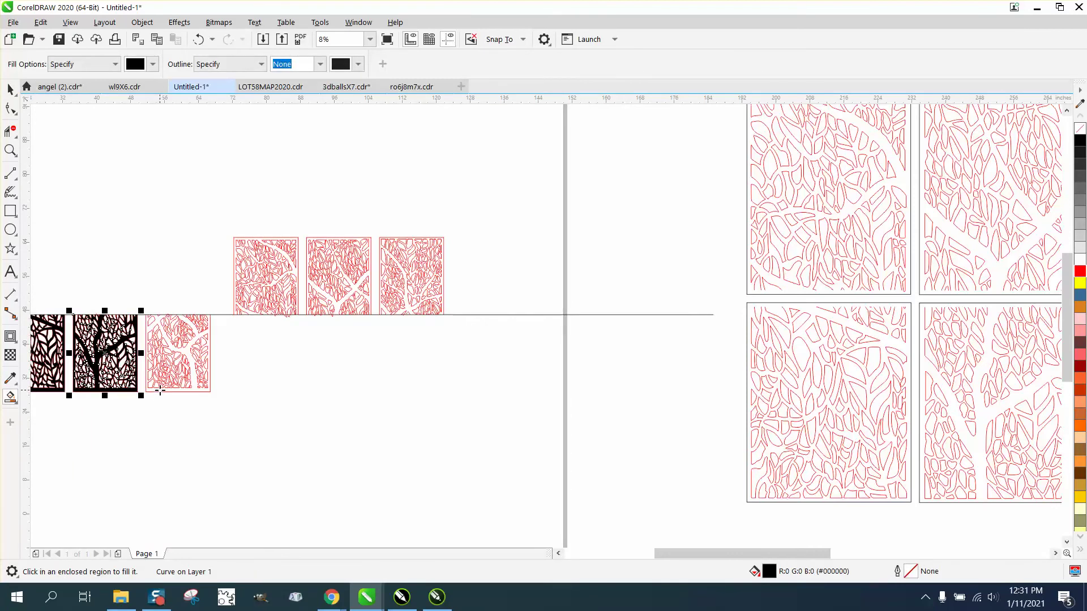
click(177, 391)
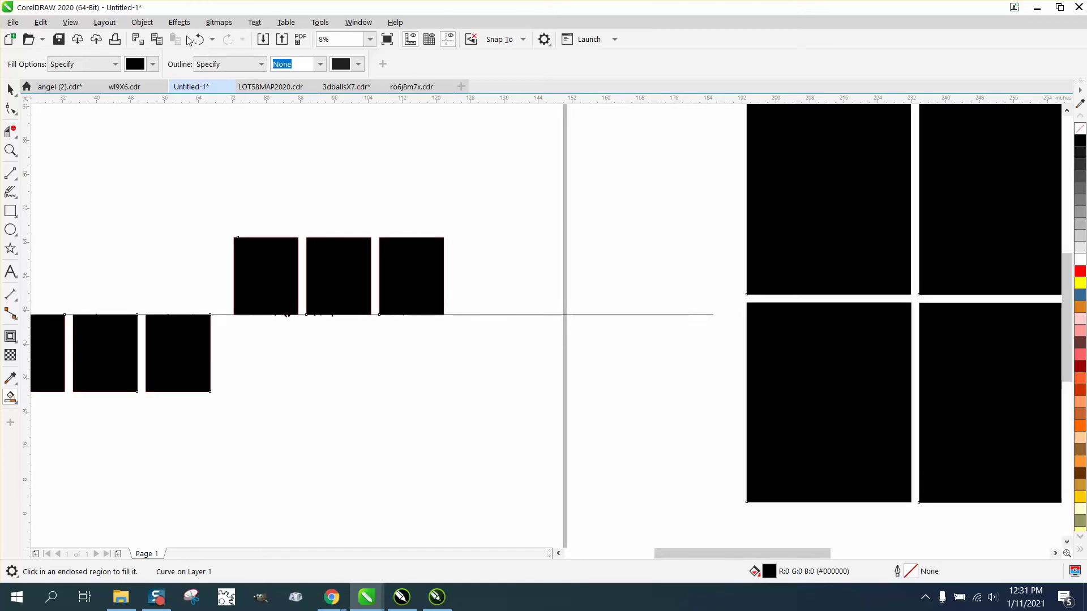
click(198, 39)
Zoom in on the upper panels and Smart Fill them with black
click(10, 150)
drag(302, 215, 469, 289)
click(11, 397)
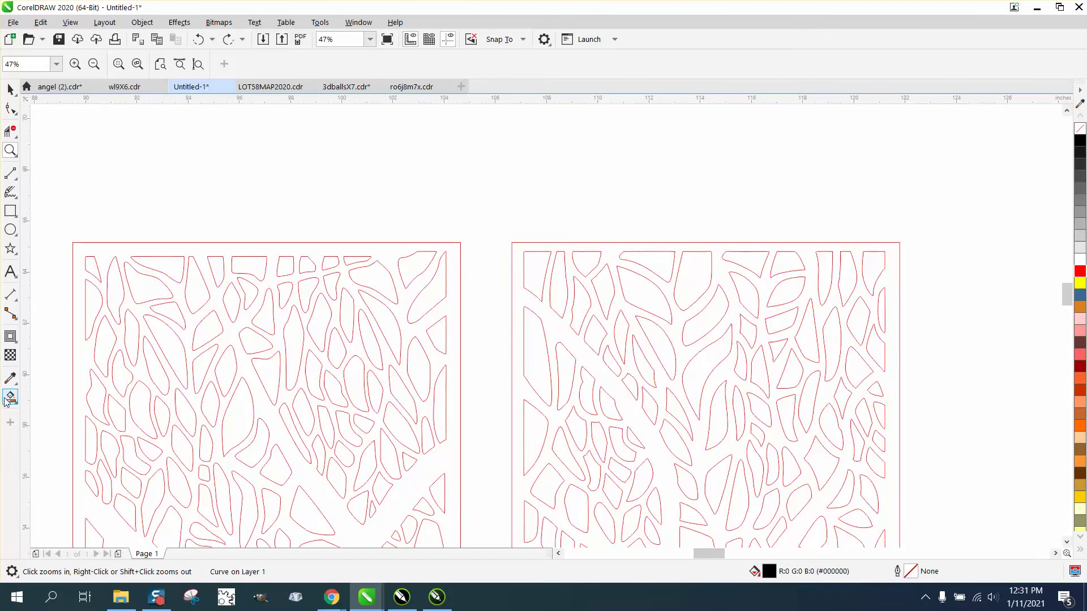
click(192, 252)
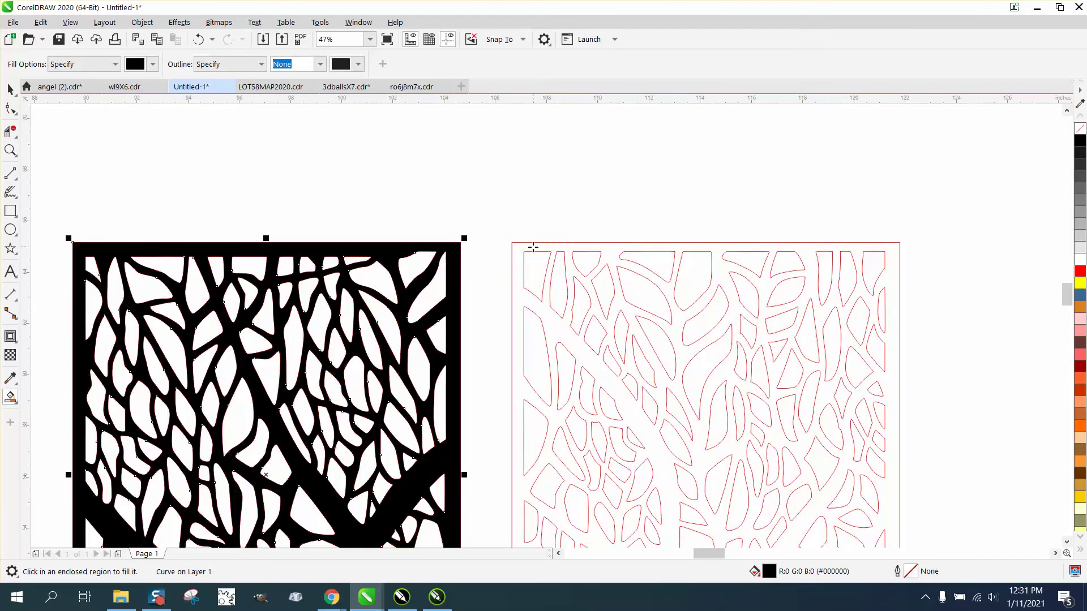
scroll(480, 247, down, 2)
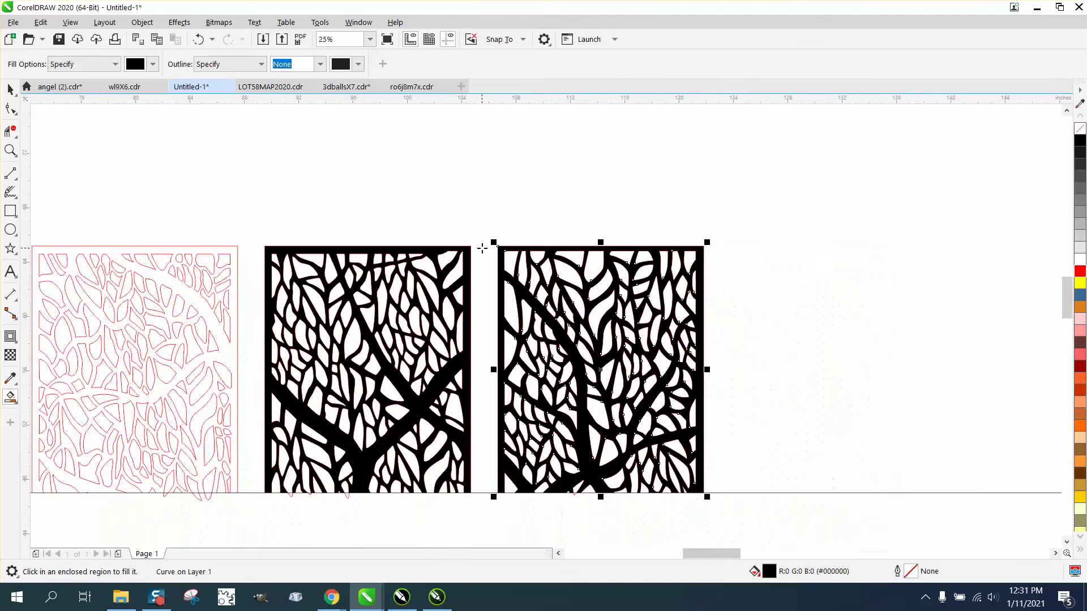
scroll(481, 248, down, 2)
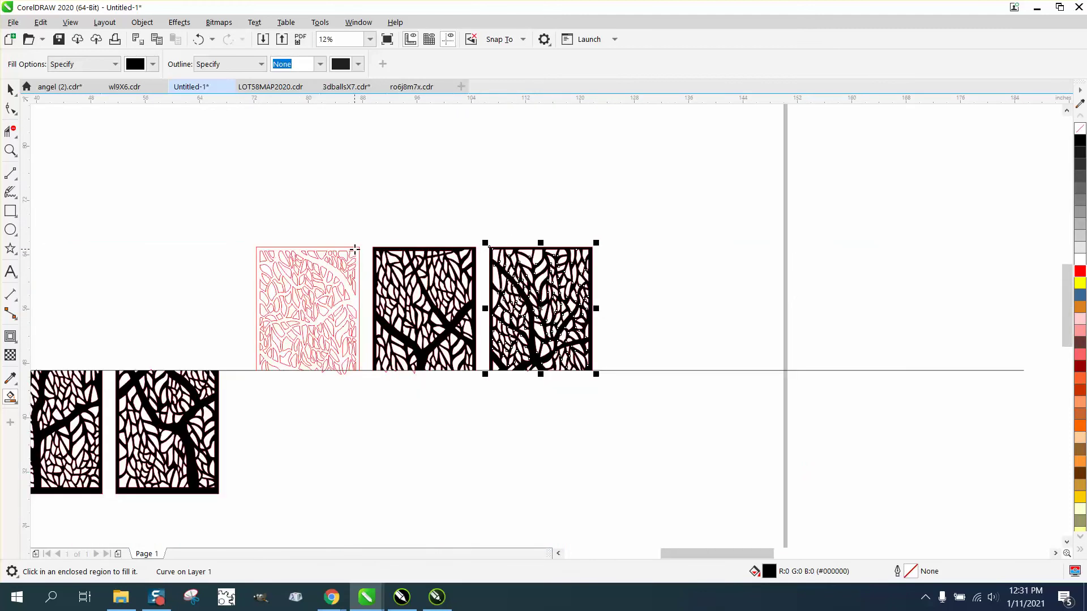
click(356, 248)
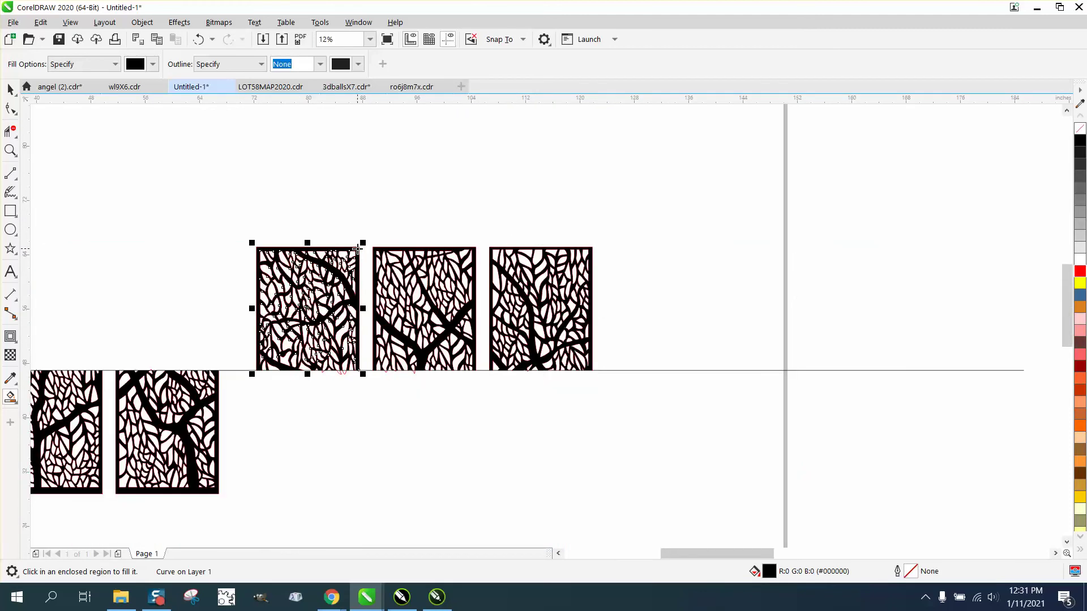
Delete the three leftover red loops below the upper panels' cutting line
click(10, 150)
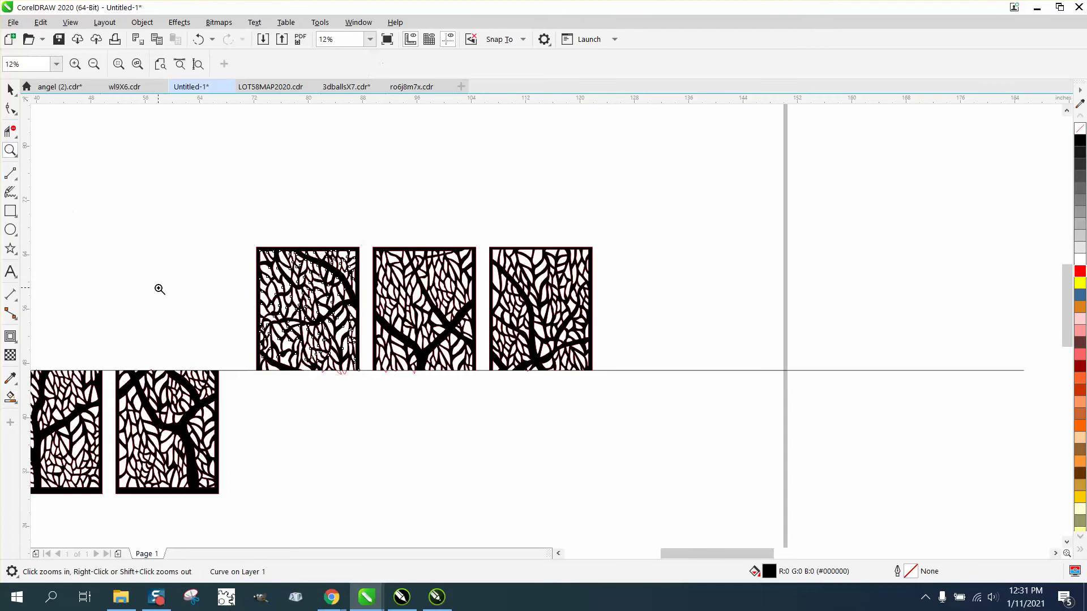
drag(244, 334, 399, 394)
click(10, 131)
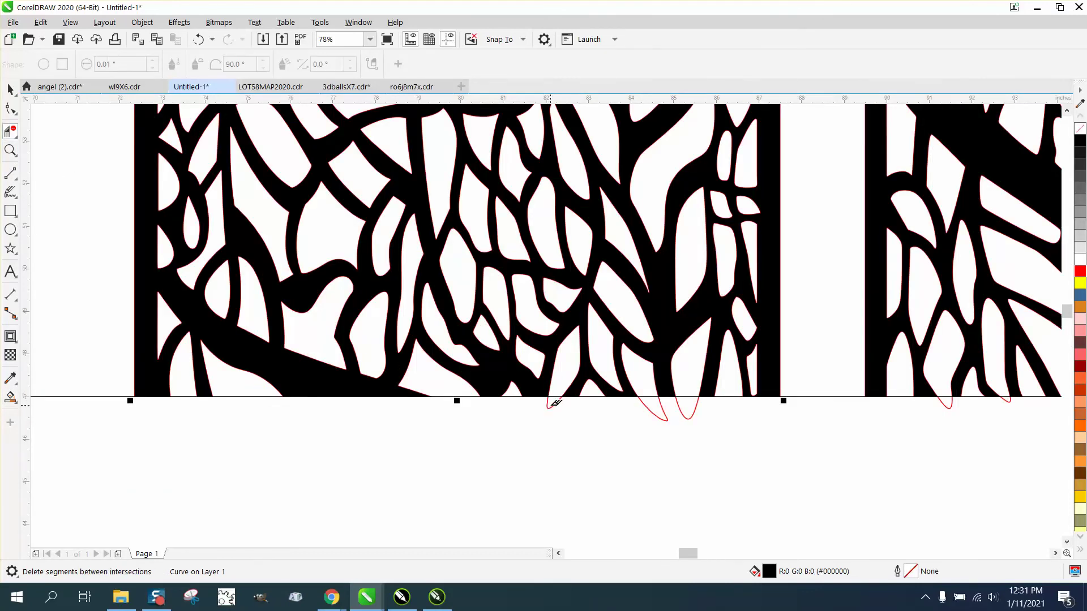
click(553, 400)
click(661, 412)
click(683, 405)
scroll(334, 391, down, 4)
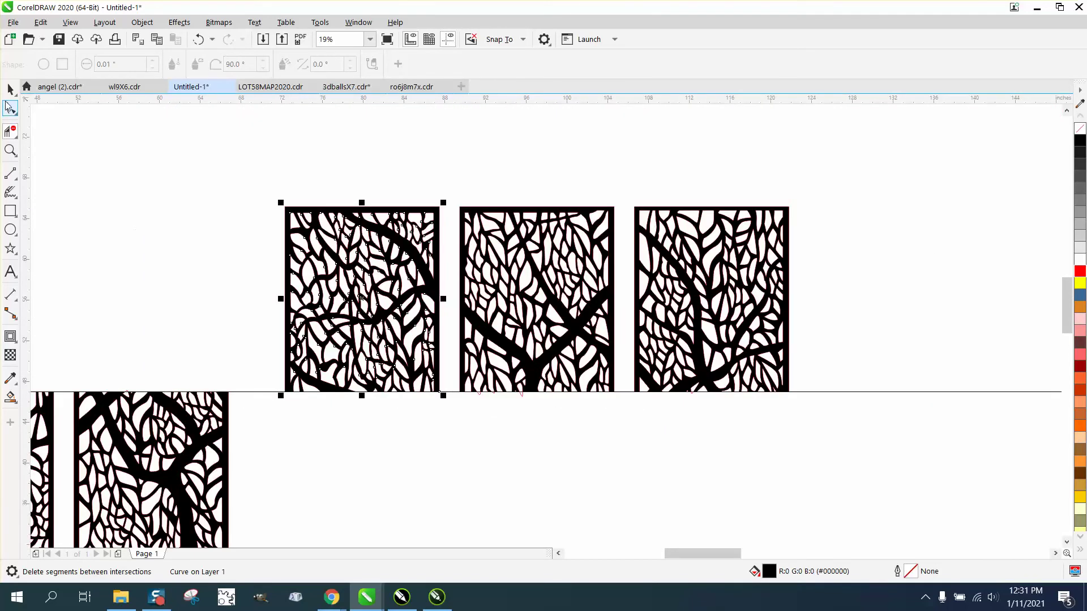
Drag the second upper black panel down beside the bottom set
click(8, 90)
click(131, 112)
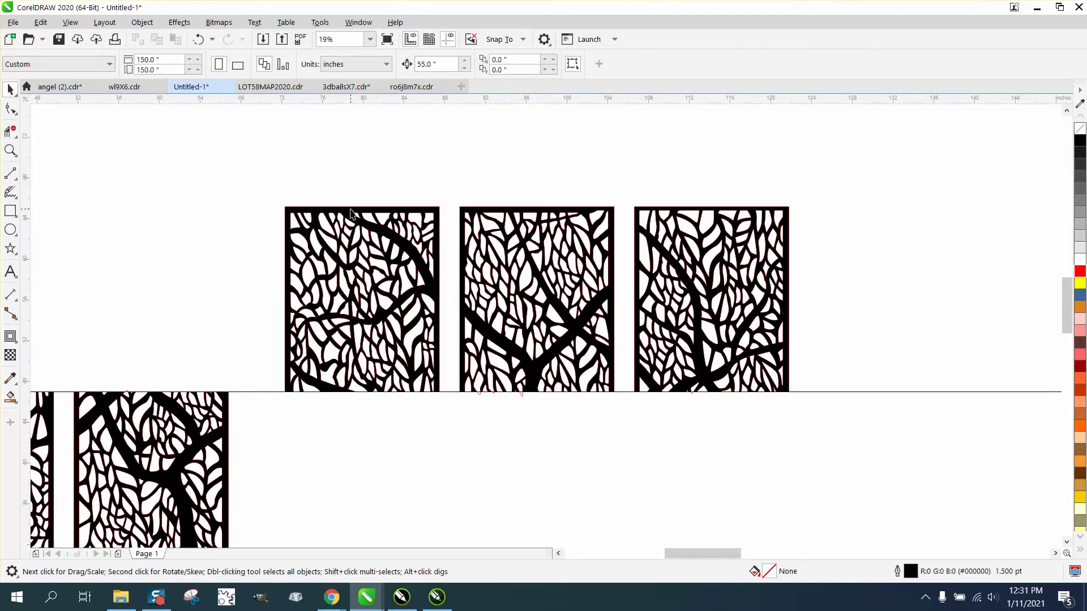
click(351, 211)
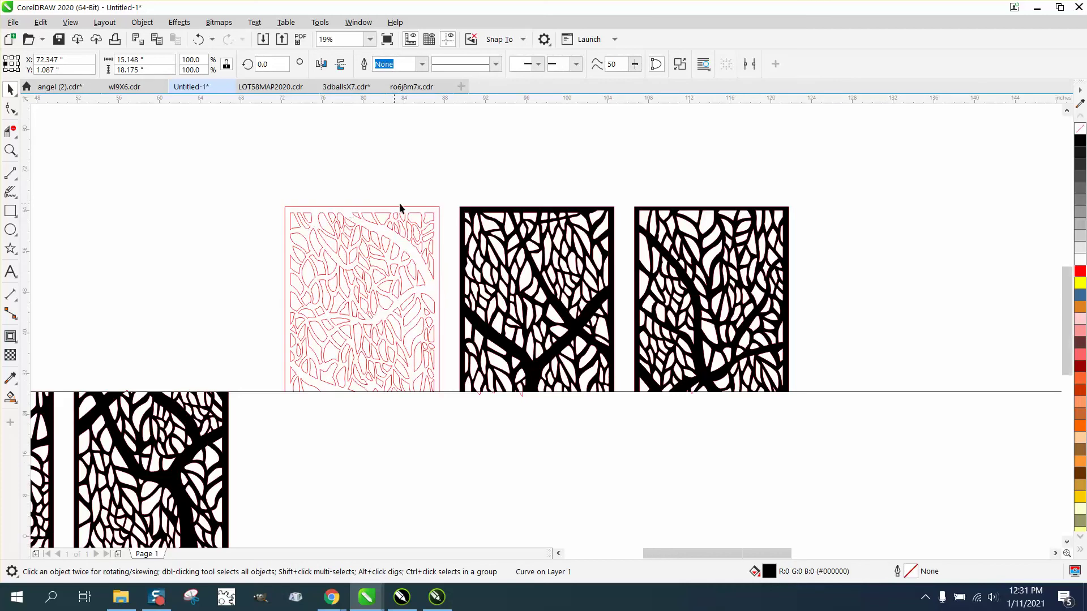
scroll(396, 205, down, 2)
click(447, 208)
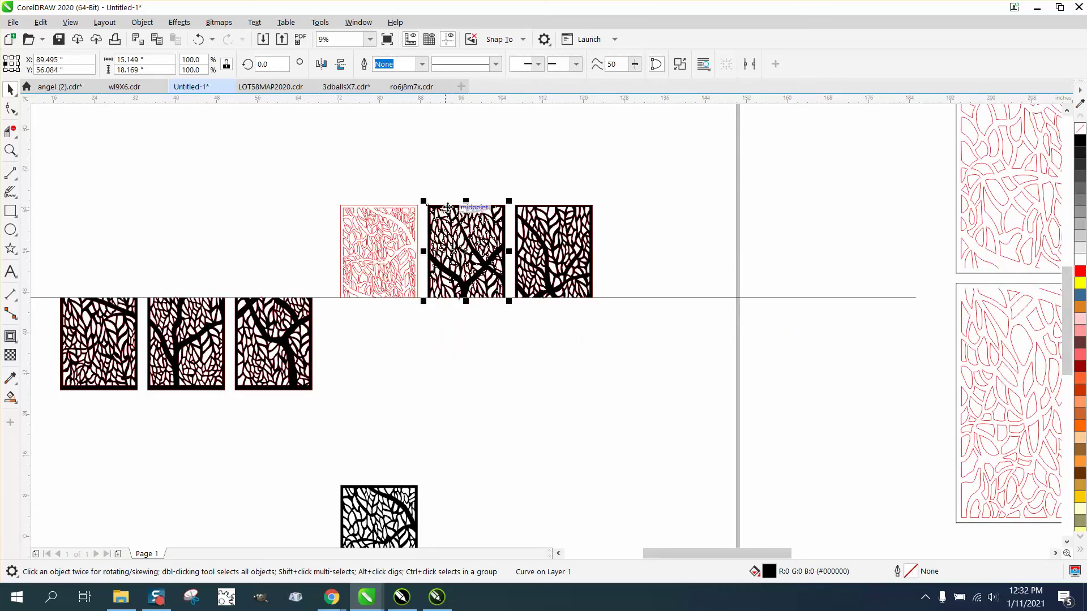
drag(447, 208, 447, 488)
Repeat the move for the third upper panel and the three lower black panels, clearing their red outlines
click(536, 207)
key(ctrl+r)
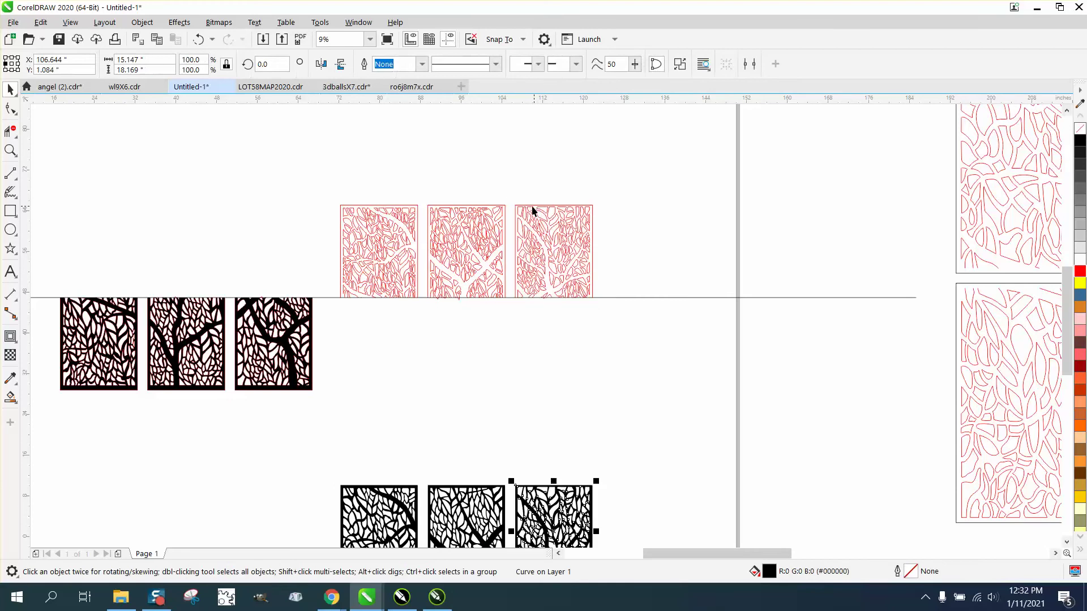
click(312, 306)
key(ctrl+r)
click(220, 319)
key(ctrl+r)
click(138, 318)
key(ctrl+r)
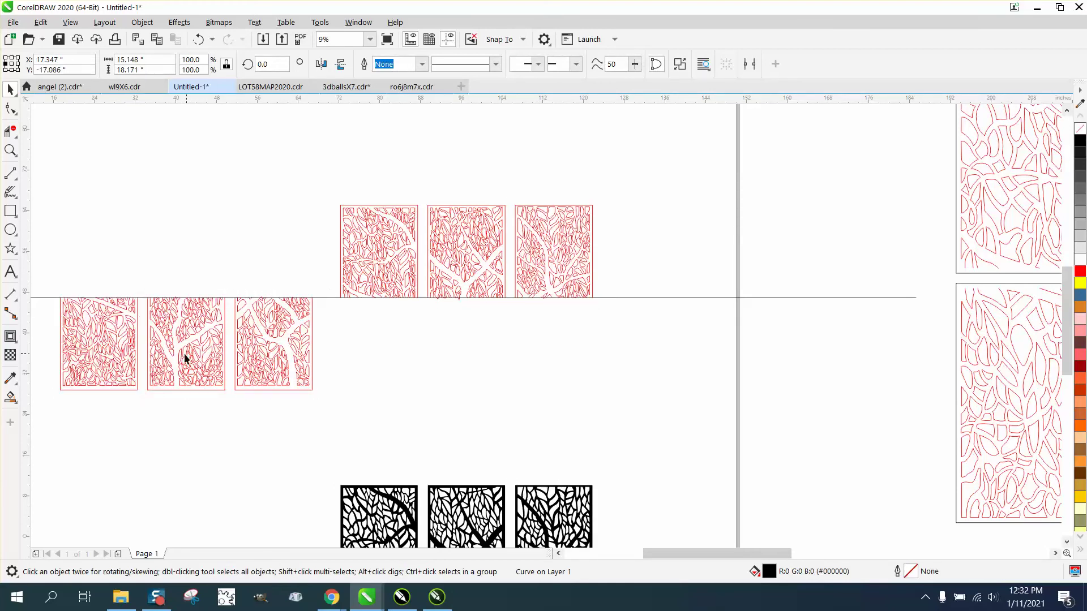
scroll(179, 358, down, 2)
Shift the three moved black panels 55 inches right beside the lower panels
drag(248, 407, 427, 461)
key(ctrl+r)
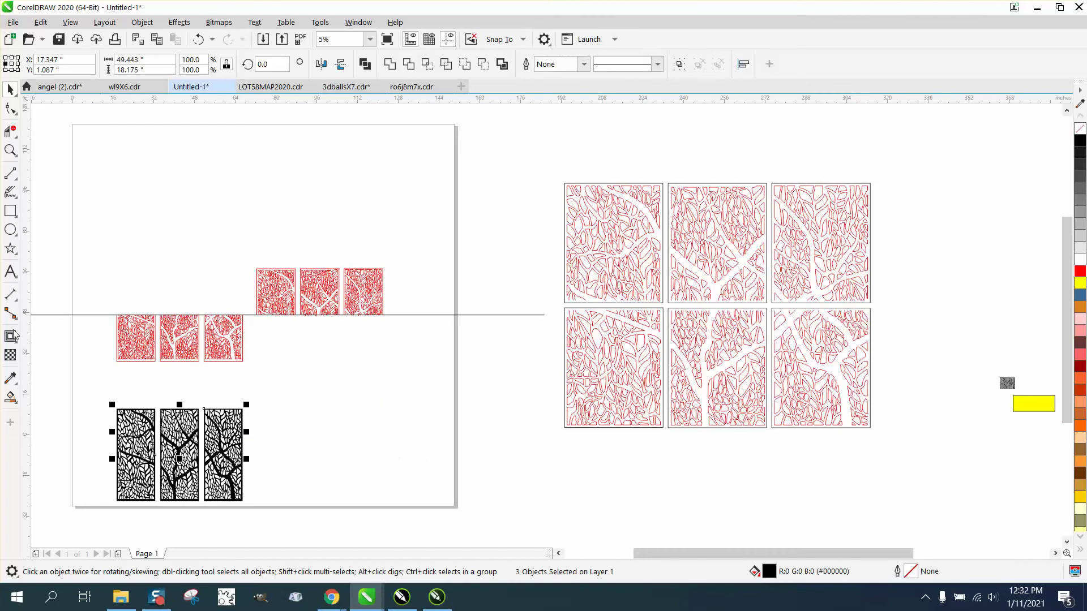
key(ctrl+r)
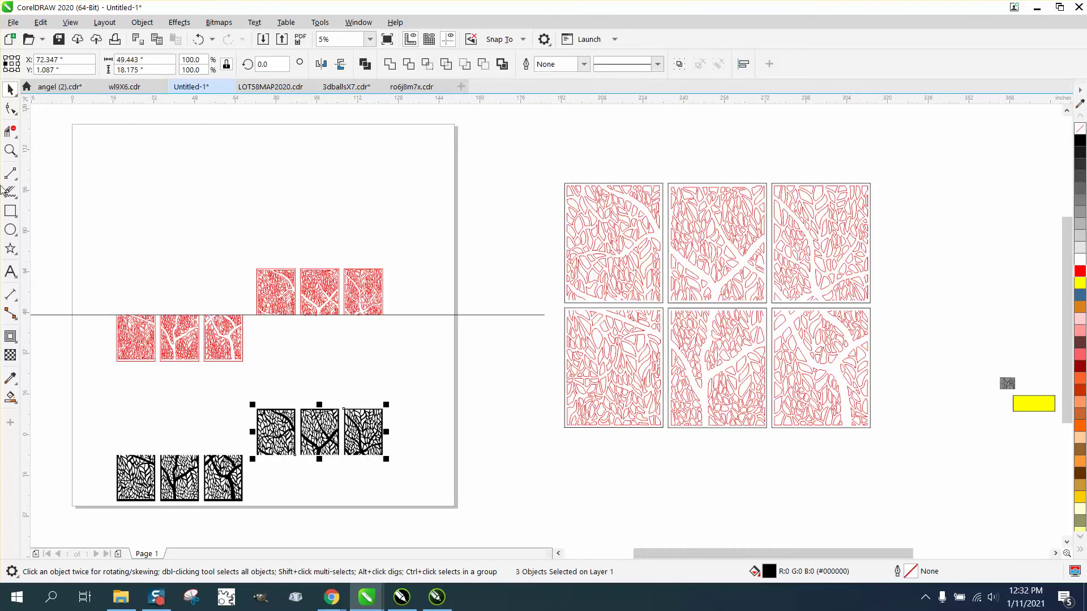
Make the selected black panels unfilled with a black outline
click(10, 150)
drag(240, 376, 448, 479)
click(10, 90)
drag(119, 182, 834, 477)
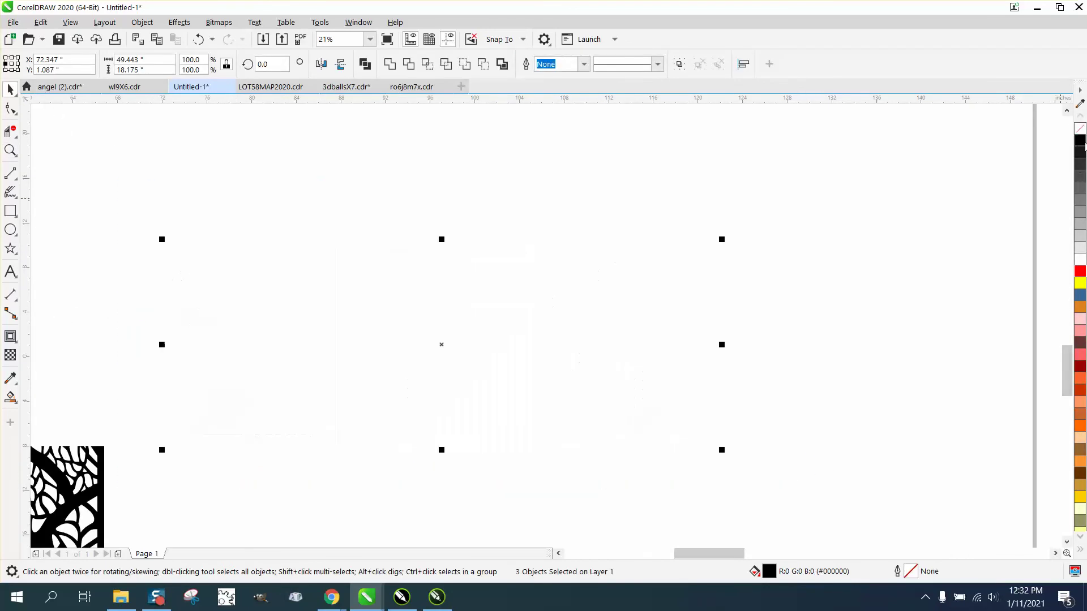
click(1080, 128)
right_click(1080, 140)
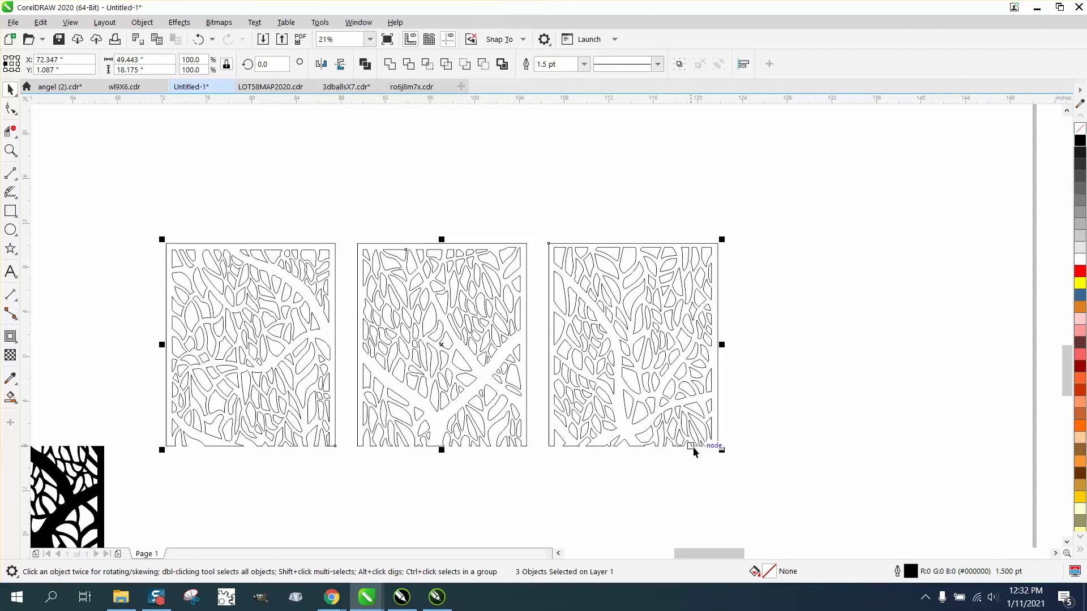
Set black as the default colour for new objects and close the document defaults dialog
scroll(204, 430, down, 3)
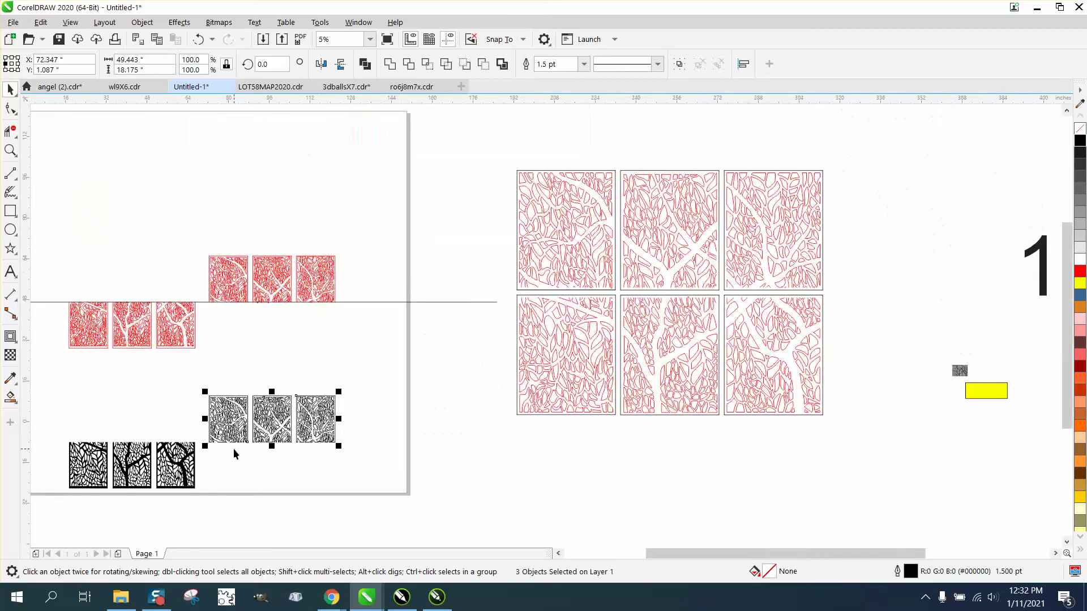
drag(43, 434, 266, 467)
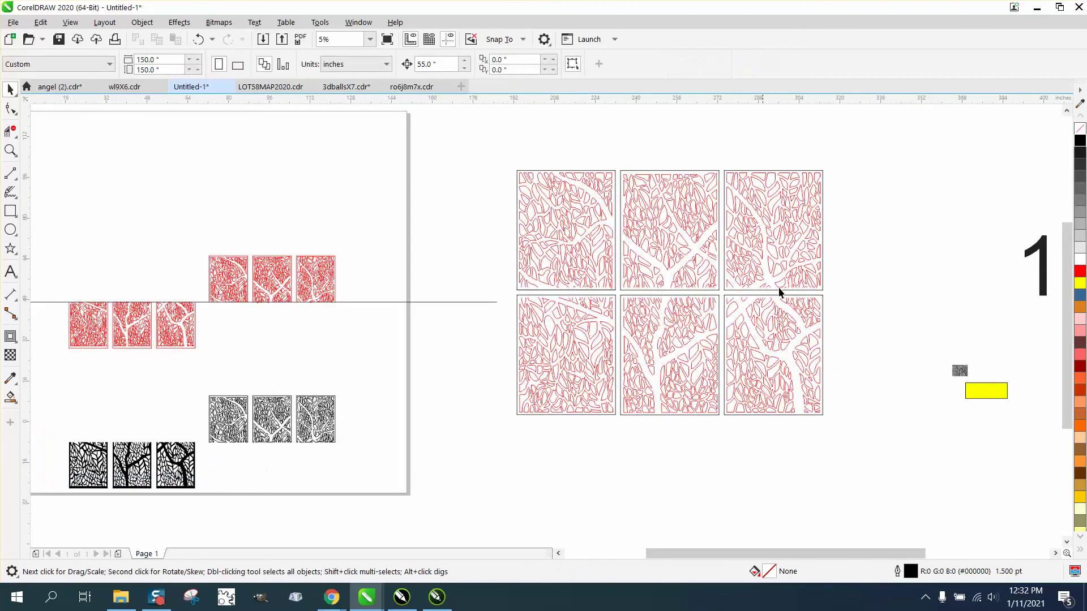
click(1081, 141)
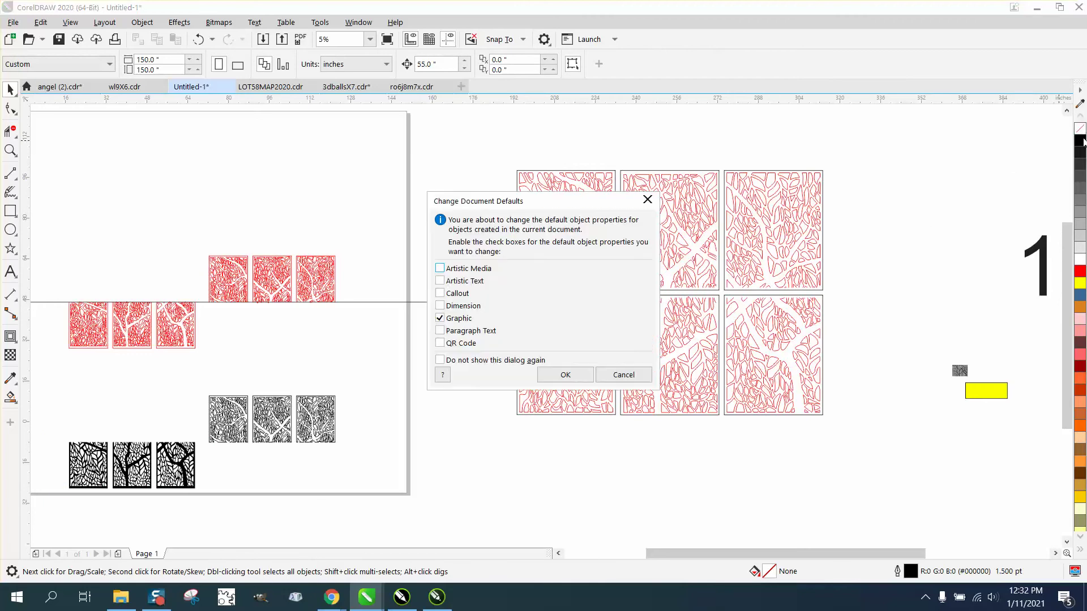
click(647, 200)
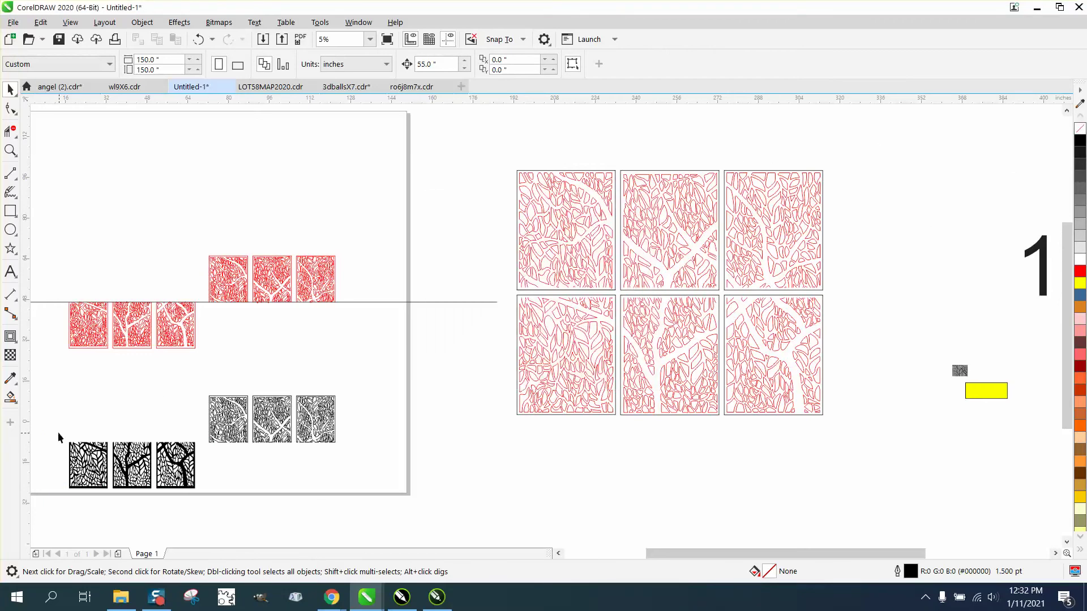
Remove the fill from the three bottom black panels and give them black outlines
drag(98, 475, 205, 495)
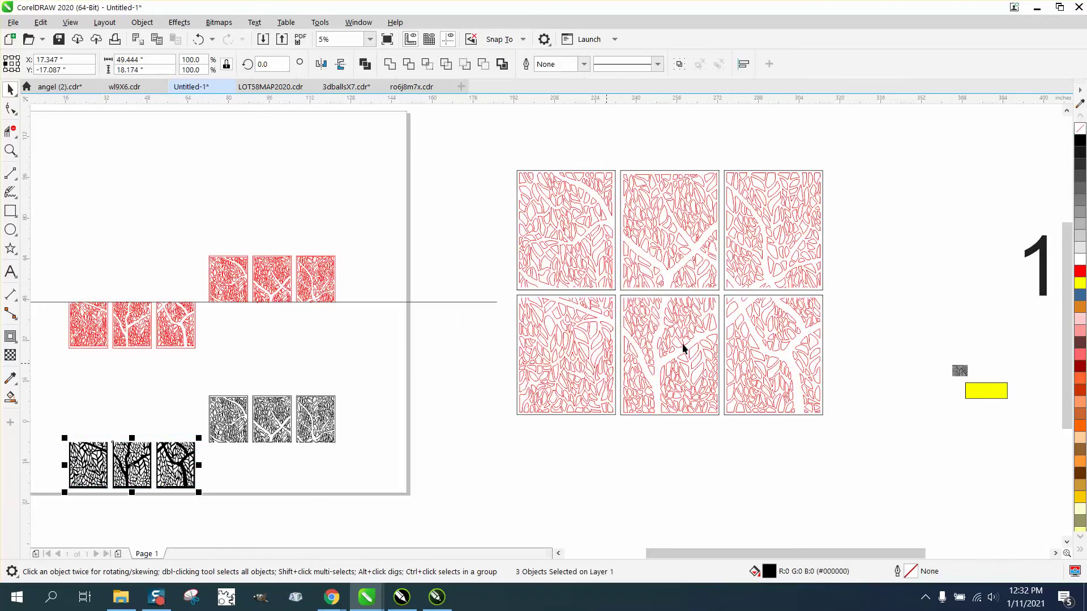
click(1080, 129)
right_click(1081, 143)
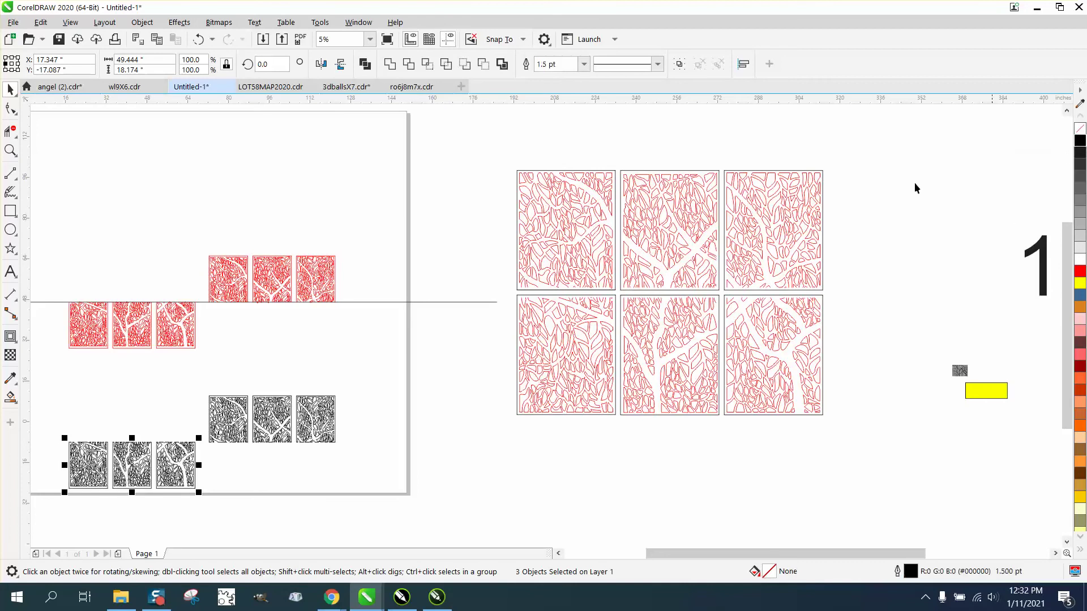
click(11, 150)
drag(70, 441, 195, 480)
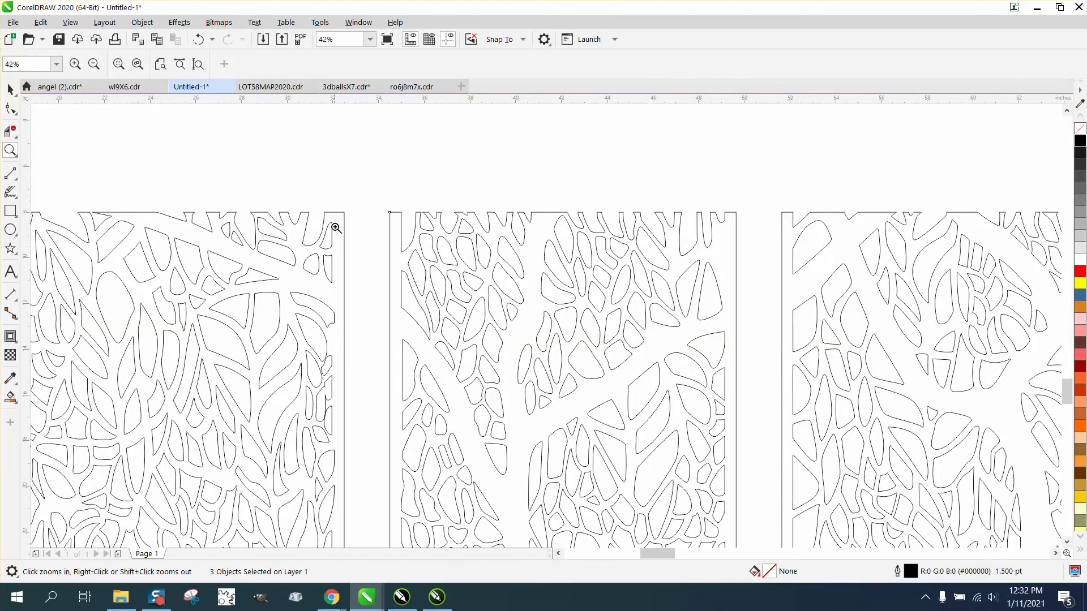
Draw a 15.148 x 0.886-inch rectangle snapped to the first panel's bottom-left node
right_click(341, 231)
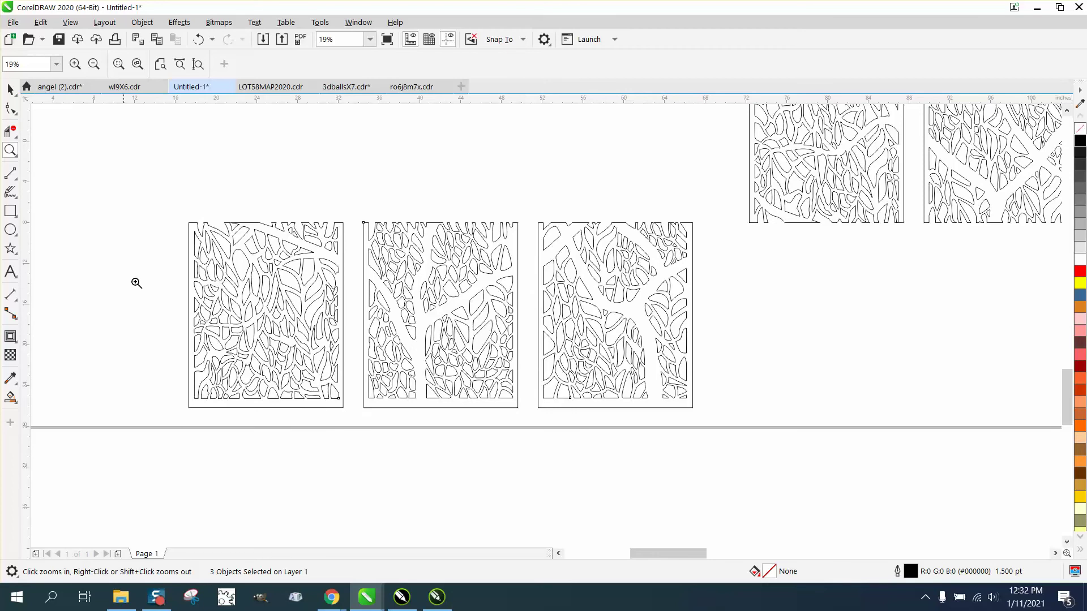
click(17, 180)
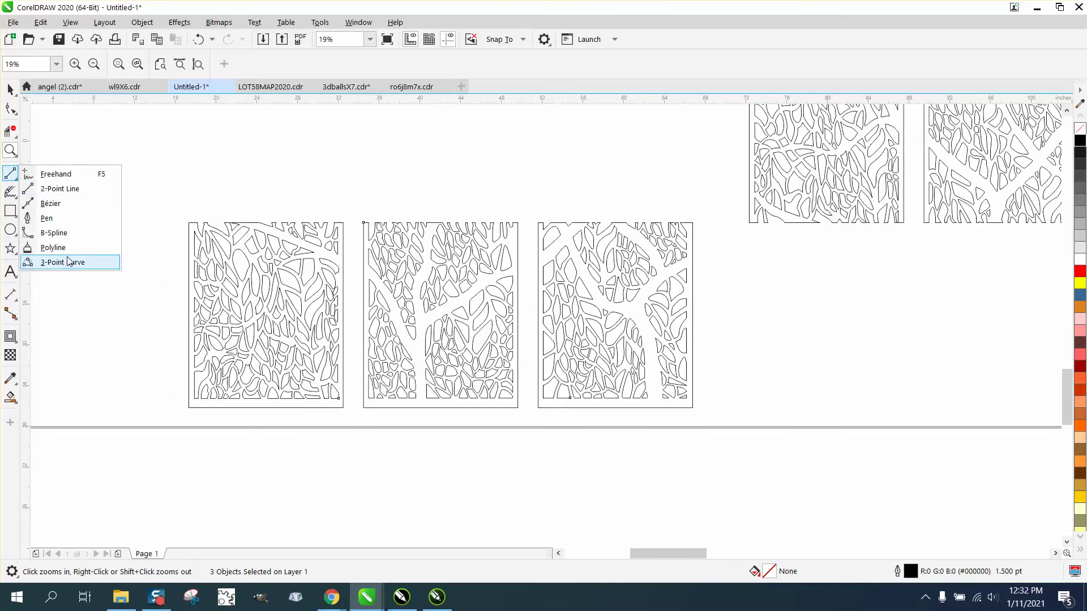
click(73, 215)
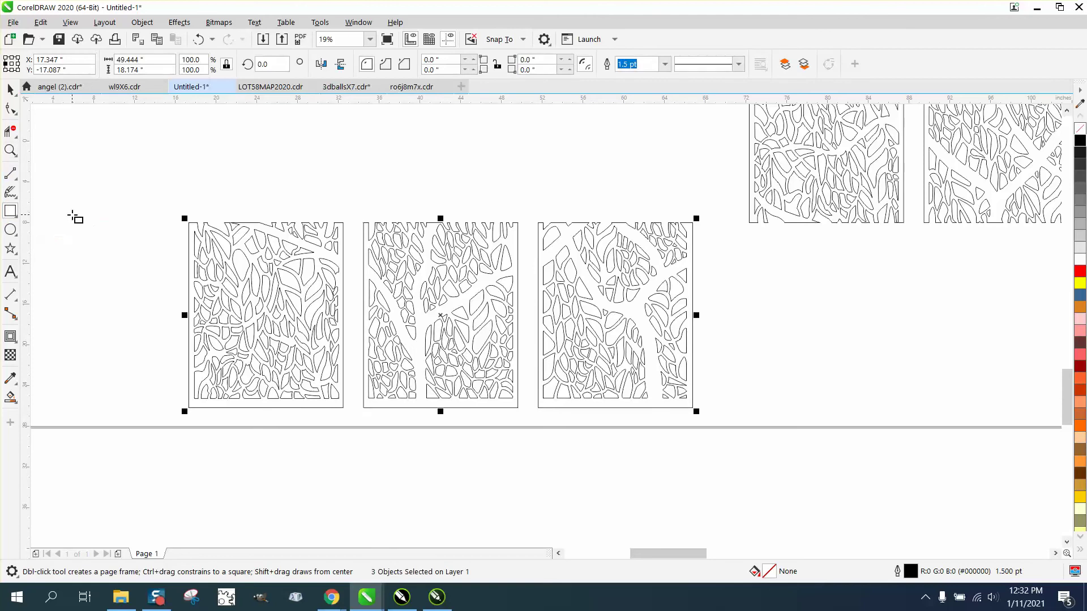
click(11, 151)
drag(144, 356, 406, 428)
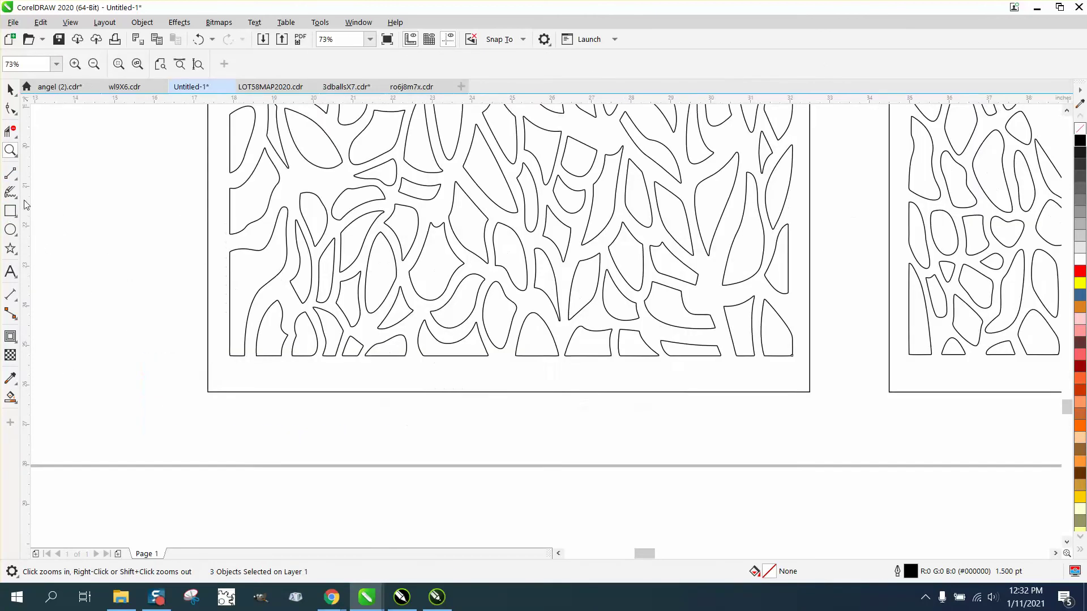
click(10, 210)
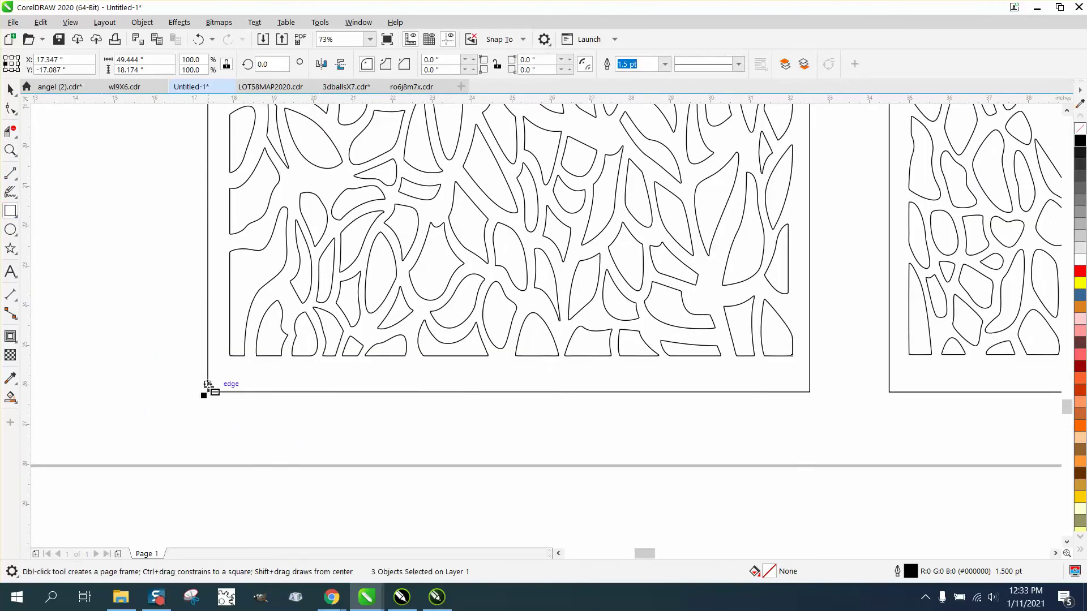
drag(207, 392, 809, 357)
scroll(598, 379, down, 2)
Move the 15.148 x 0.886-inch rectangle flush to the first panel's top, its lower edge meeting the leaf tips
scroll(281, 343, down, 2)
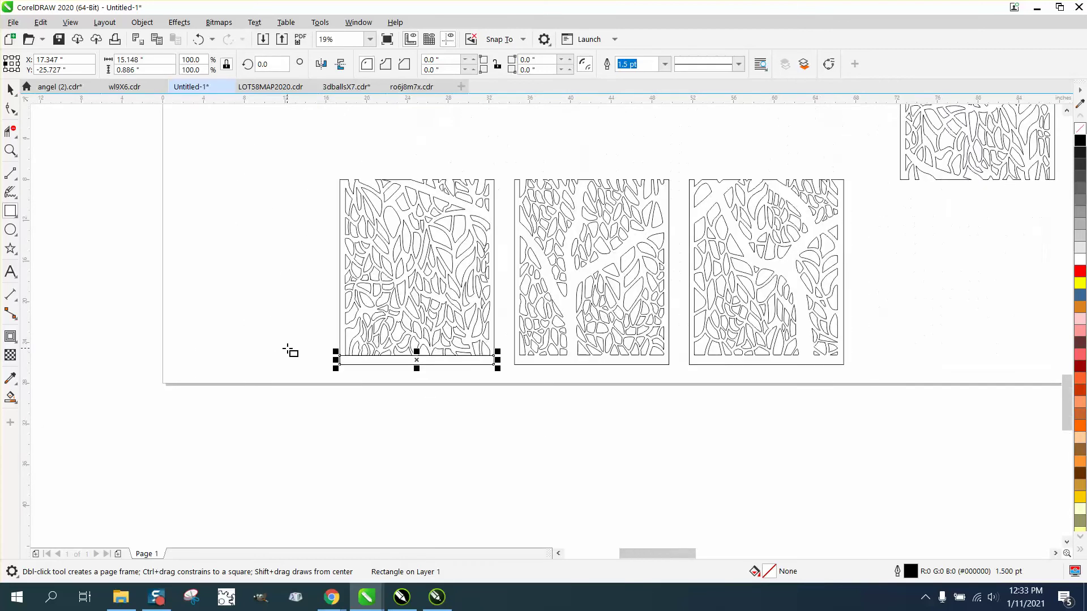
click(15, 98)
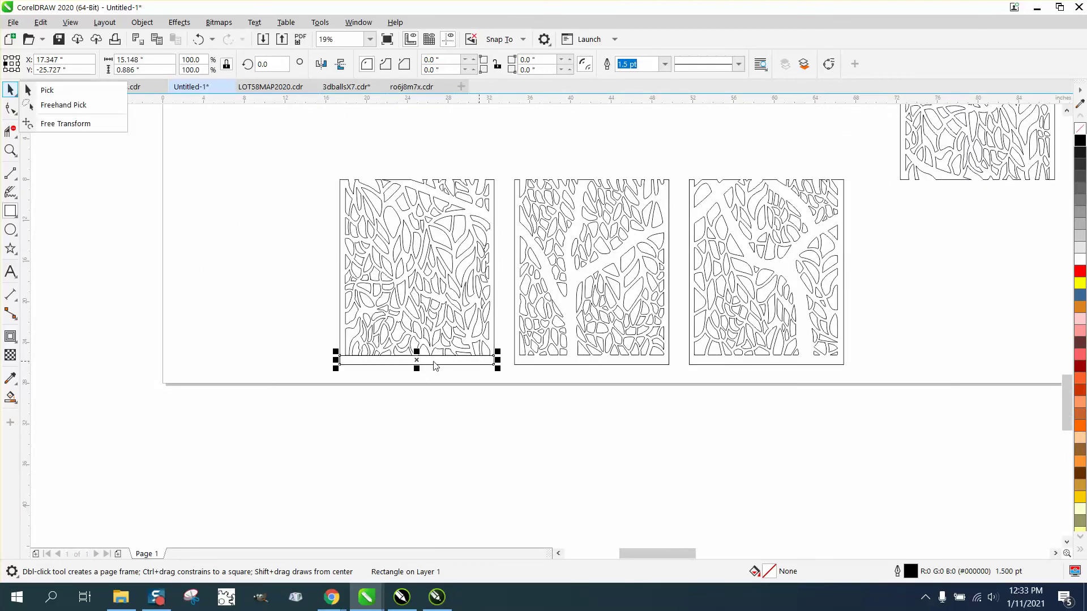
click(419, 364)
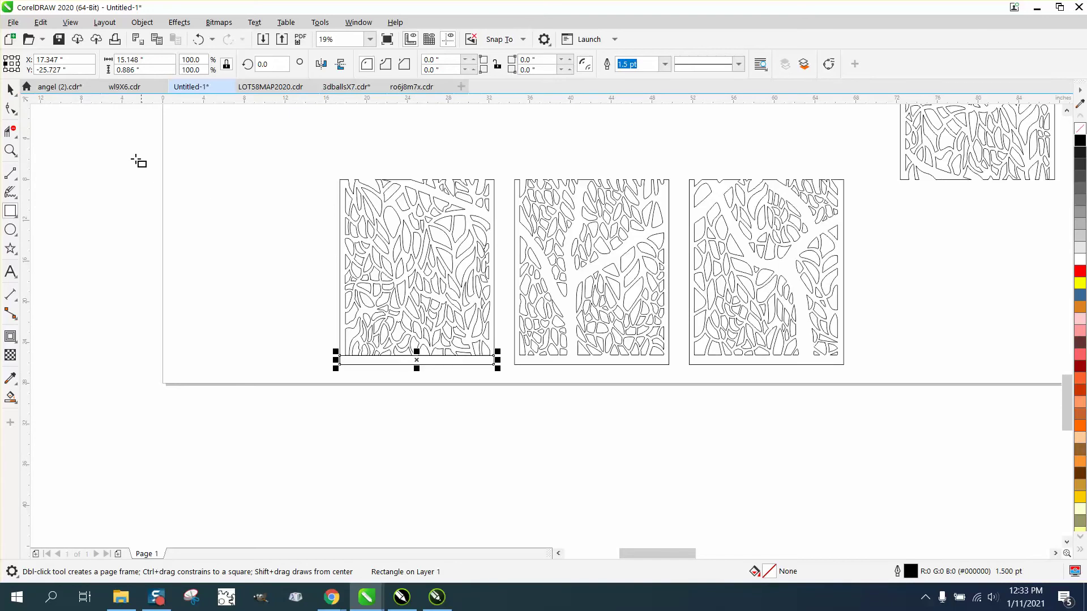
click(15, 94)
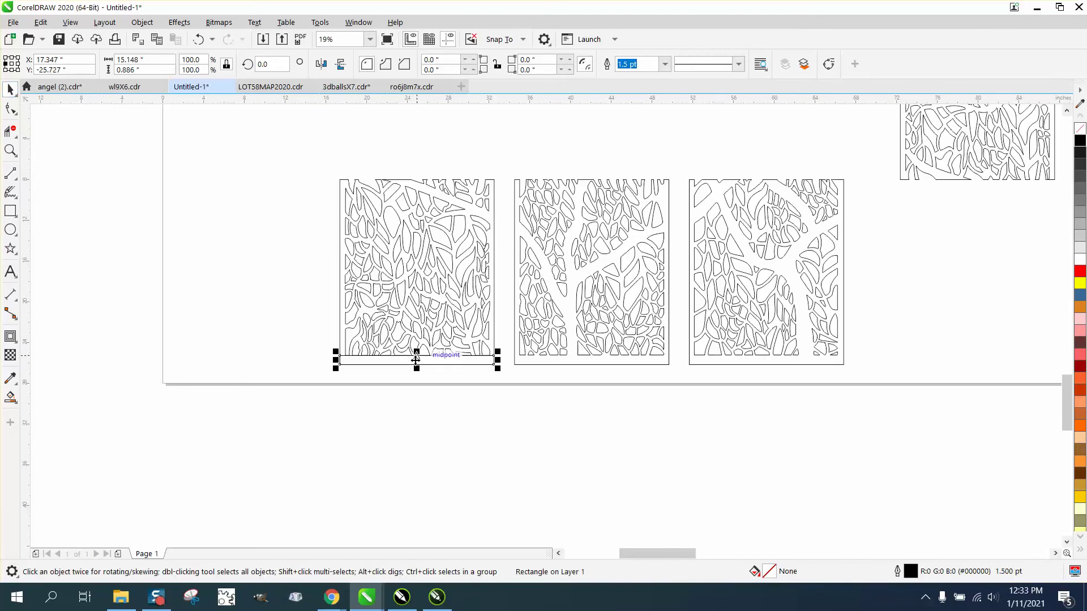
drag(416, 360, 433, 179)
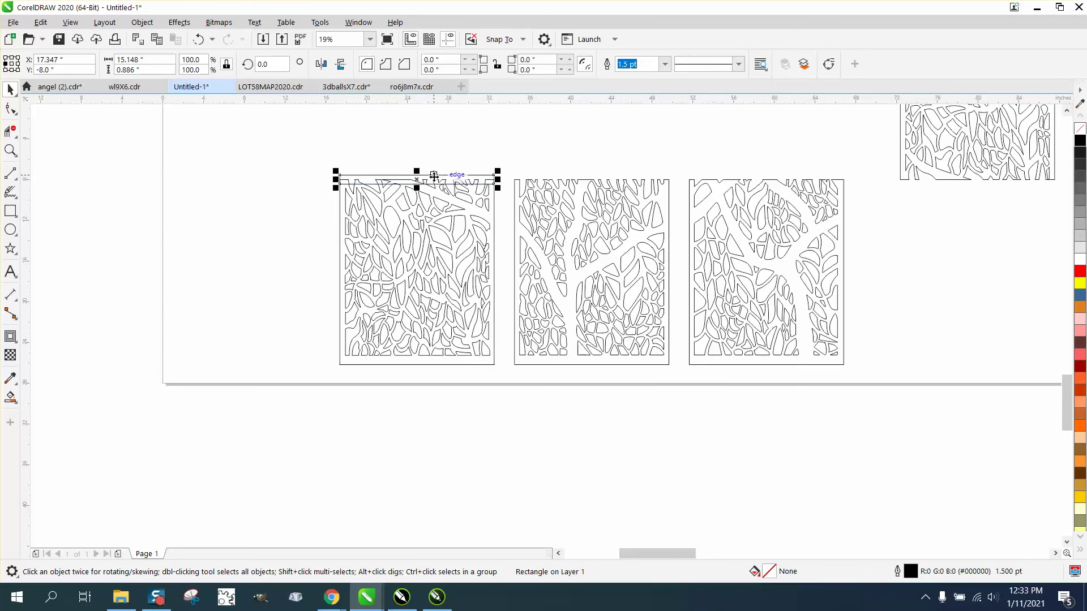
click(11, 150)
drag(335, 154, 558, 233)
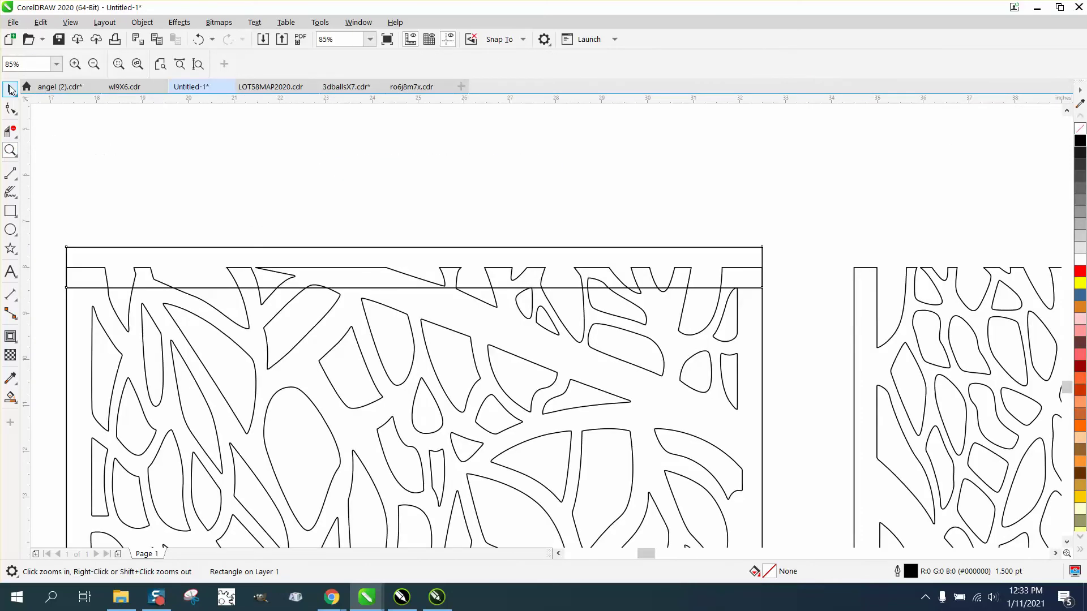
click(11, 89)
drag(415, 270, 415, 250)
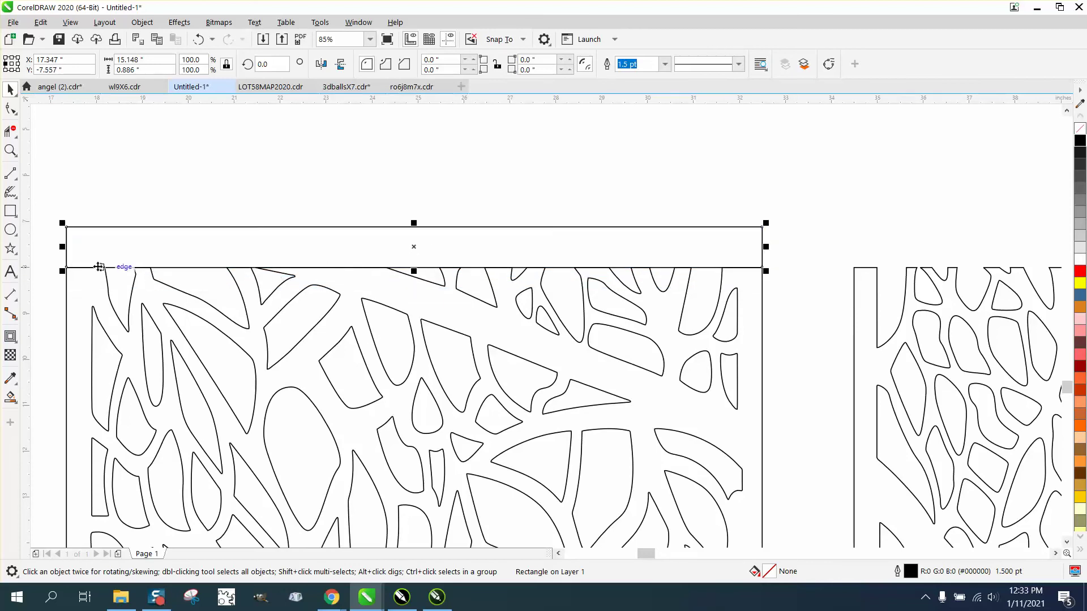
Delete the overlapping segments along the left half of the rectangle's lower edge
click(11, 131)
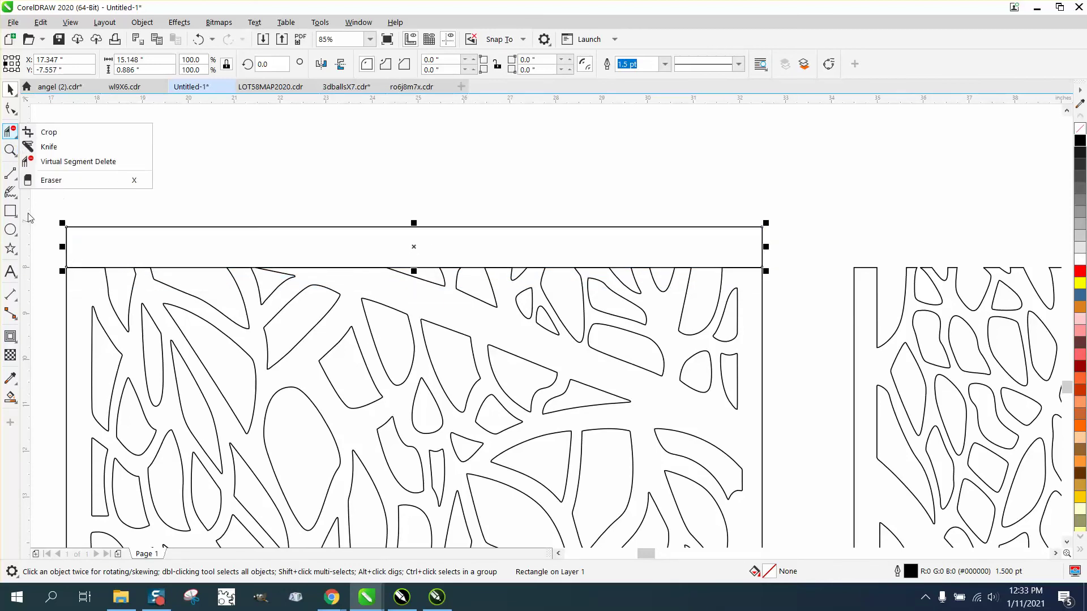
click(15, 177)
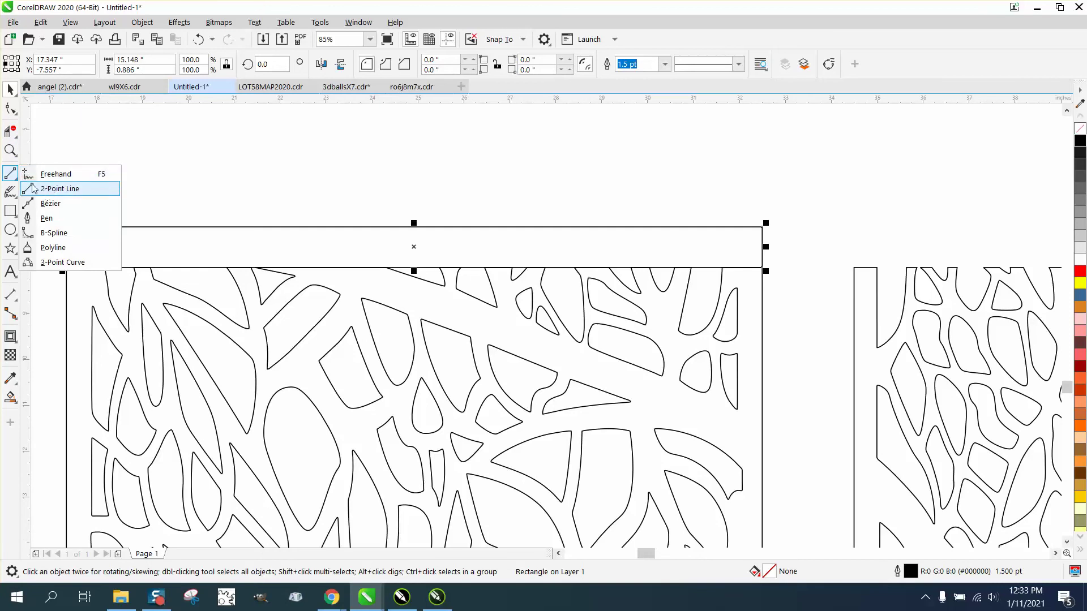
click(10, 131)
click(85, 267)
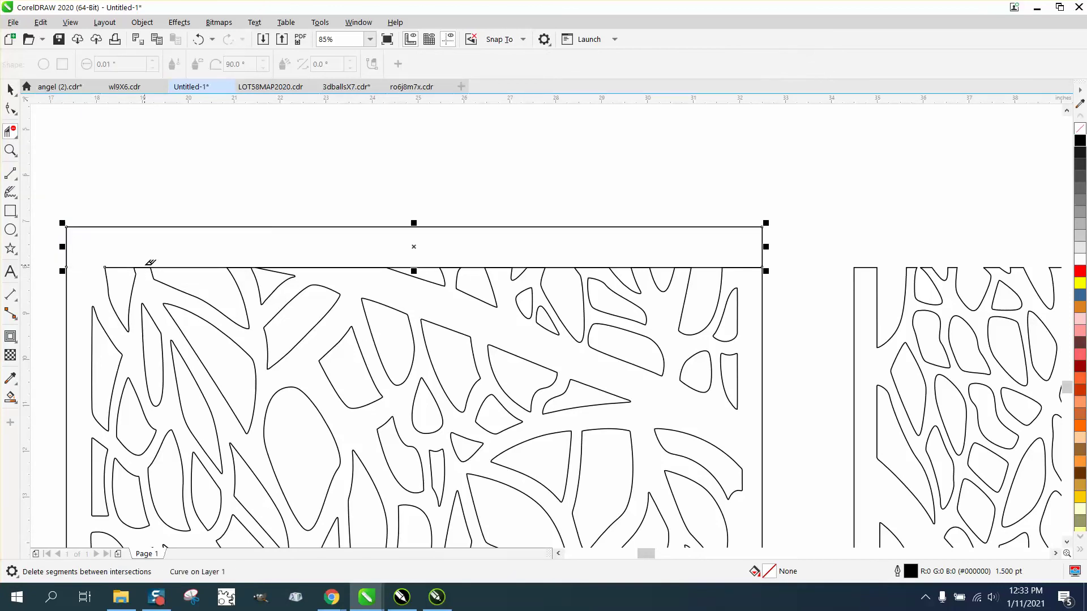
click(144, 264)
click(239, 267)
click(333, 264)
click(500, 267)
click(539, 267)
Delete the remaining lower-edge segments, undoing one accidentally removed leaf shape
click(596, 267)
click(640, 267)
click(661, 267)
click(685, 268)
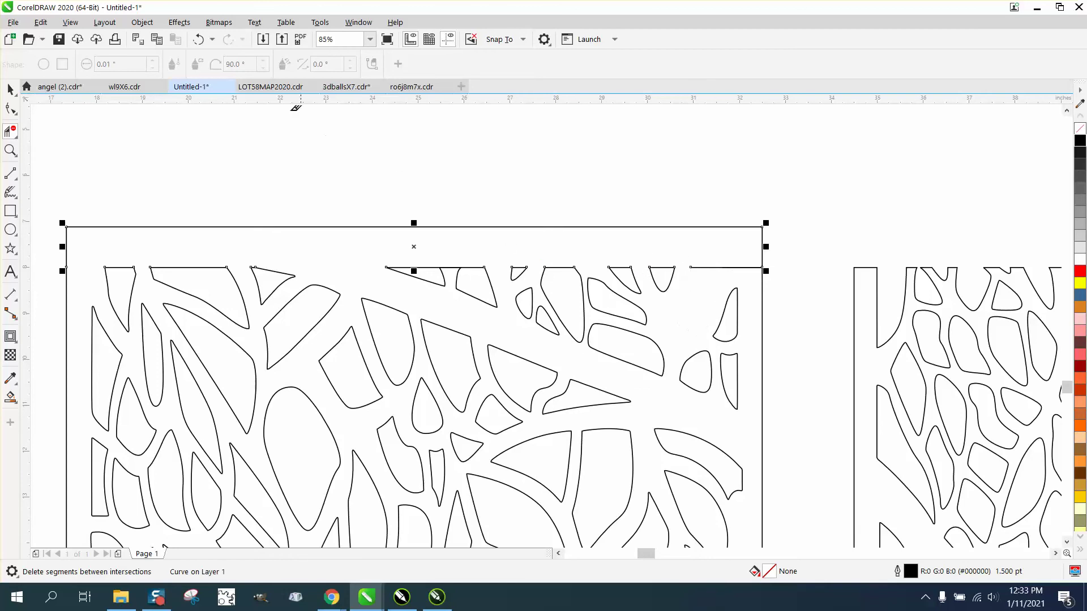
click(198, 40)
click(739, 266)
click(685, 267)
Smart Fill the first panel as one black object and nudge it down off the artwork
scroll(263, 264, down, 2)
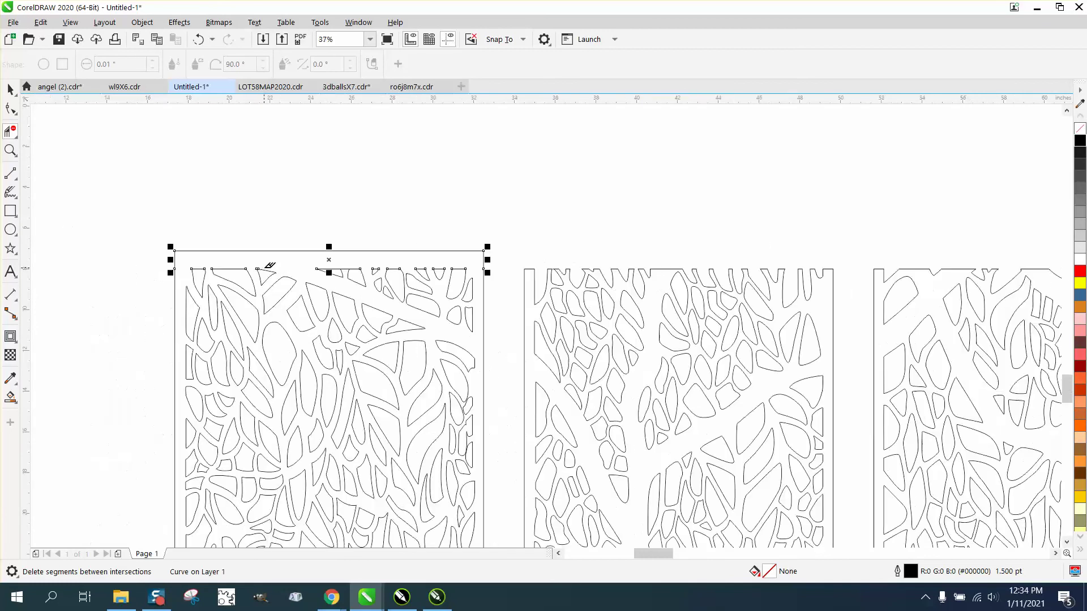
scroll(267, 271, down, 4)
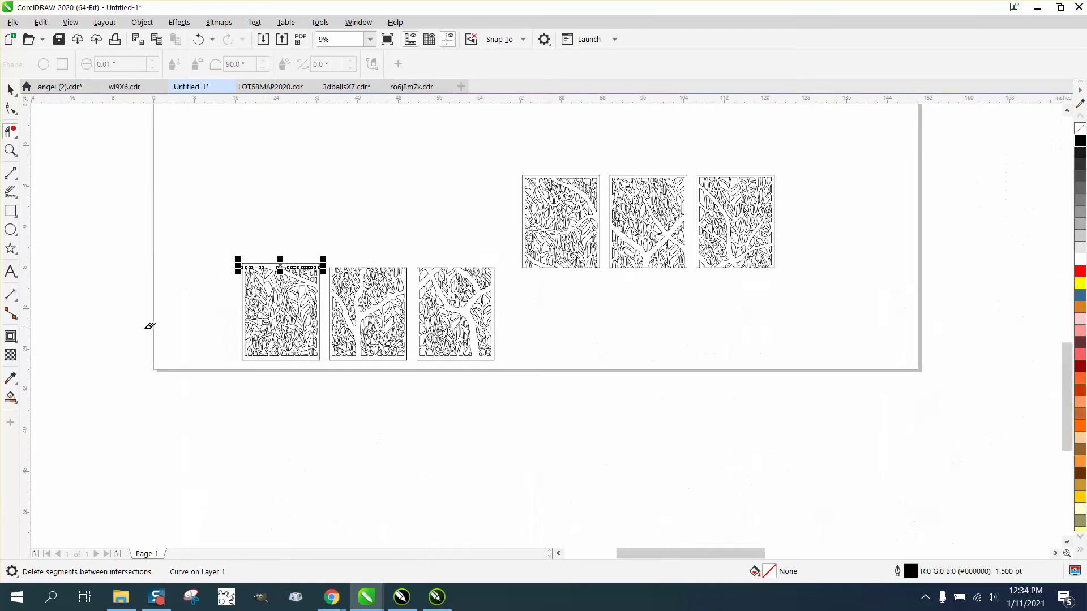
click(10, 397)
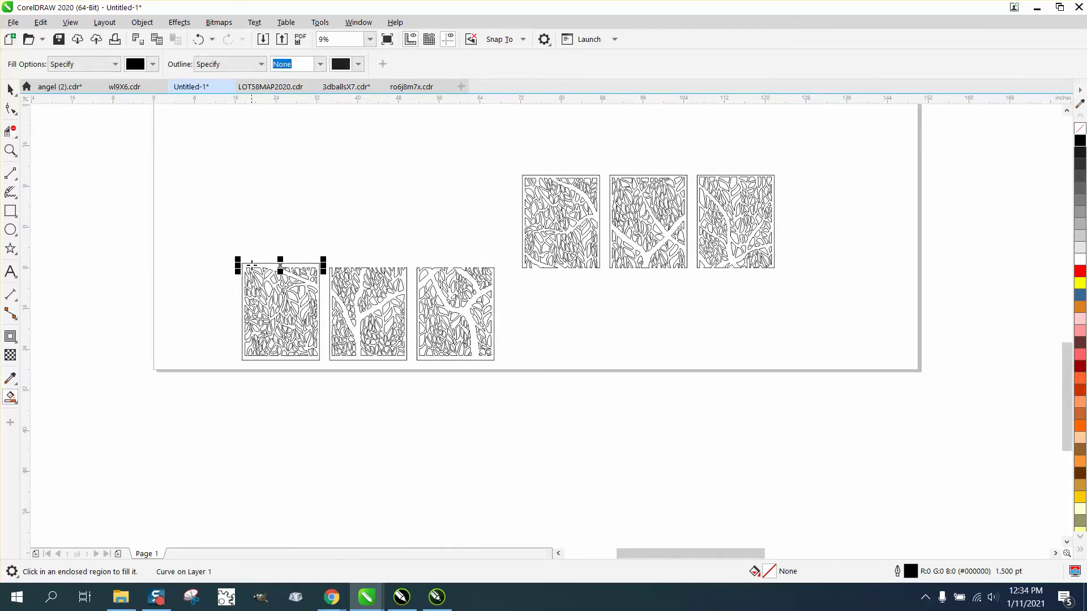
click(251, 265)
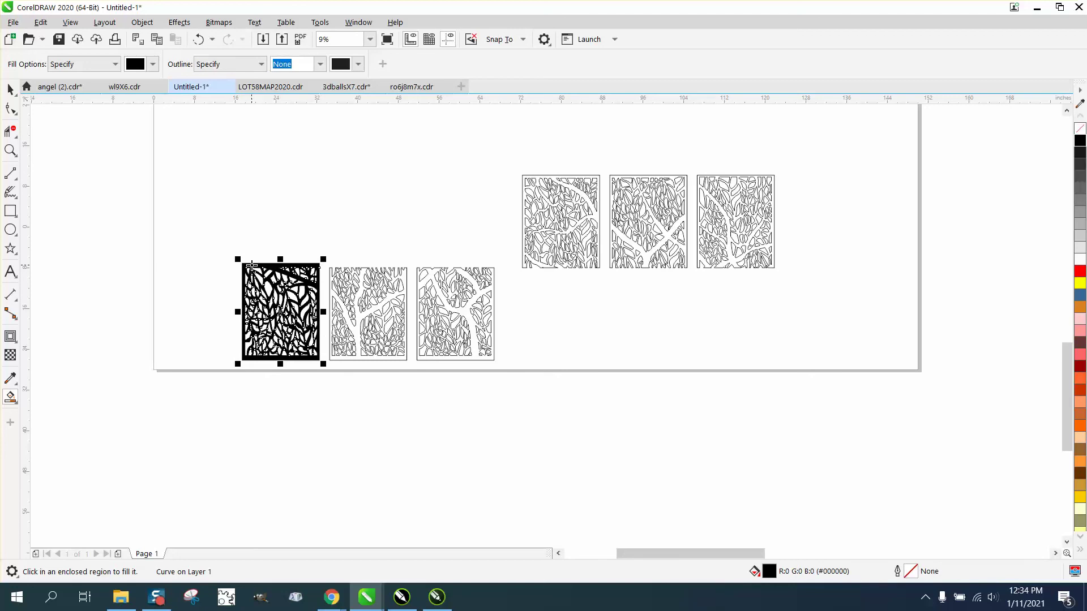
key(Down)
Give the separated black leaf panel no fill and a red Hairline outline
scroll(185, 282, down, 2)
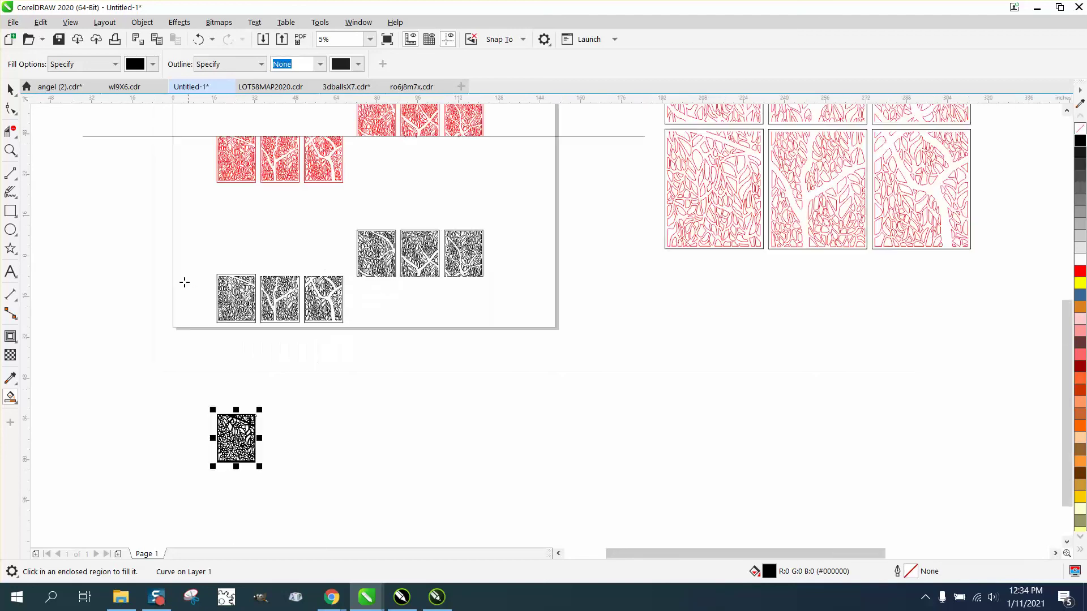
click(10, 151)
drag(213, 405, 319, 487)
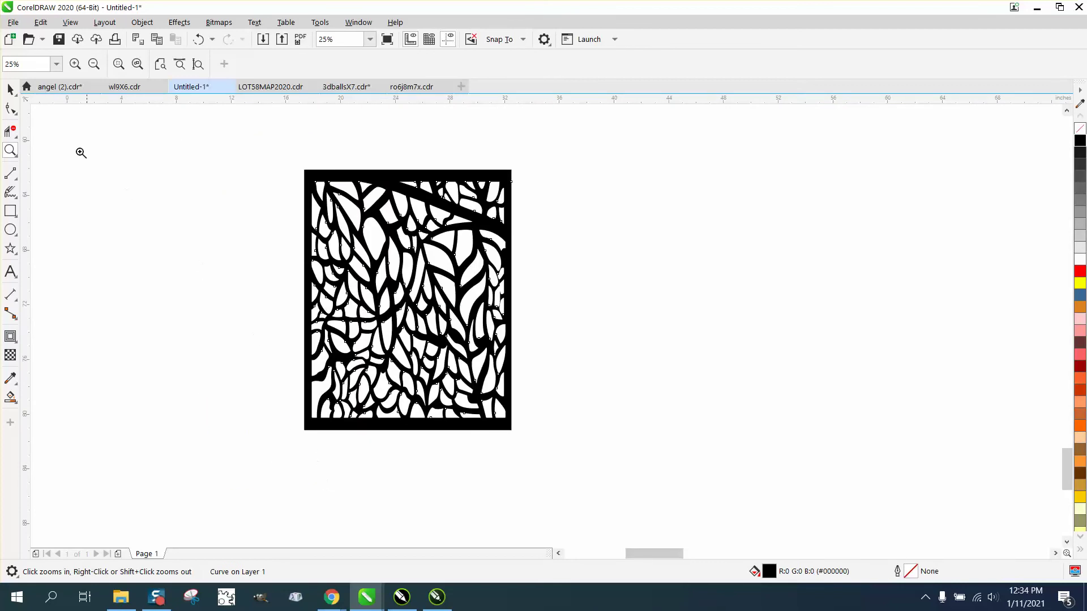
click(10, 89)
drag(296, 164, 577, 425)
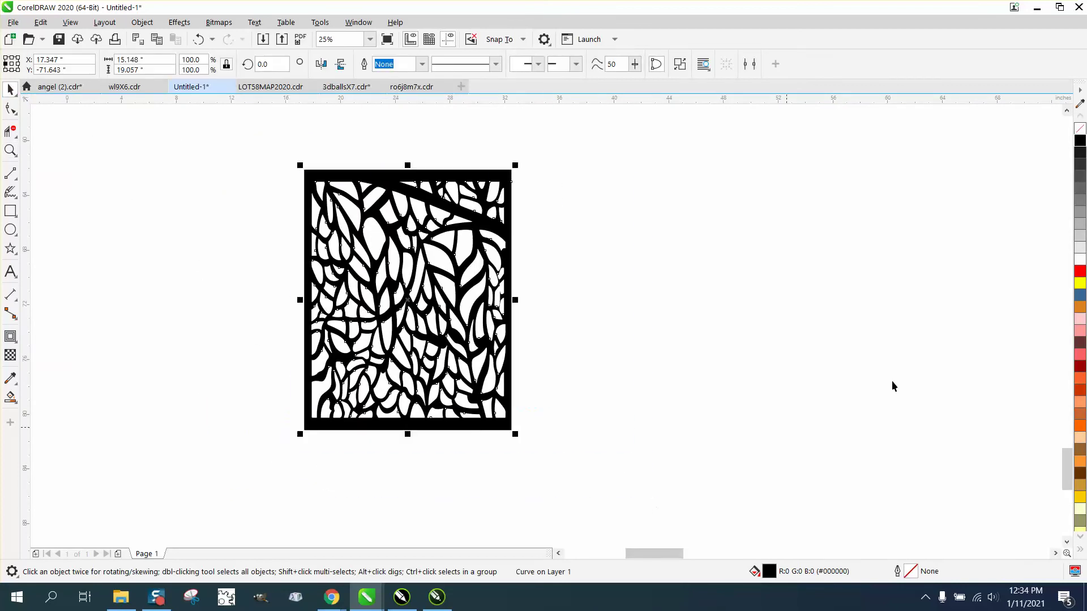
click(1081, 129)
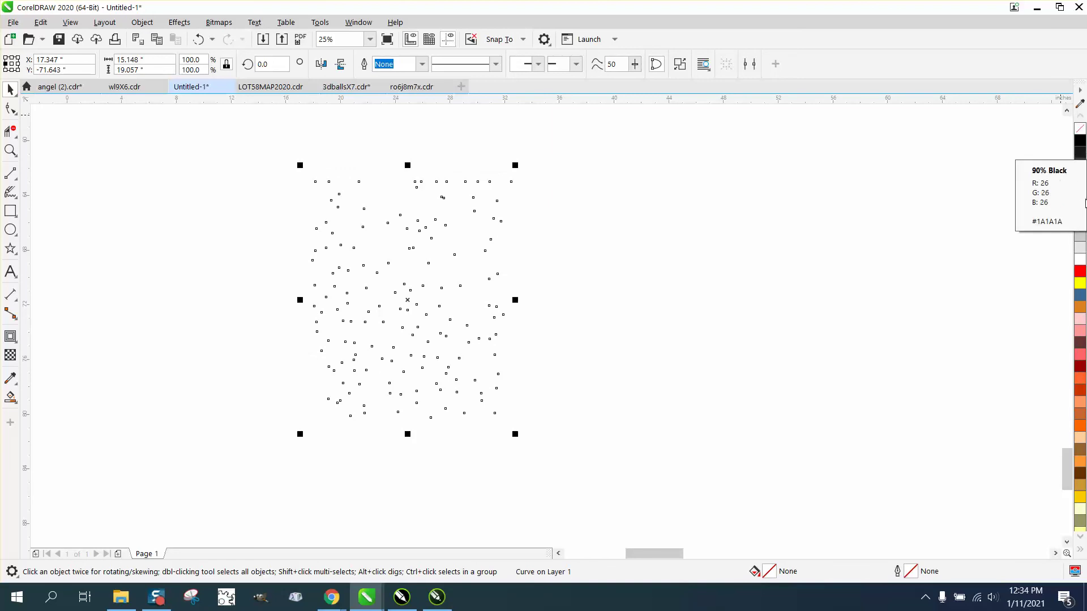
right_click(1080, 272)
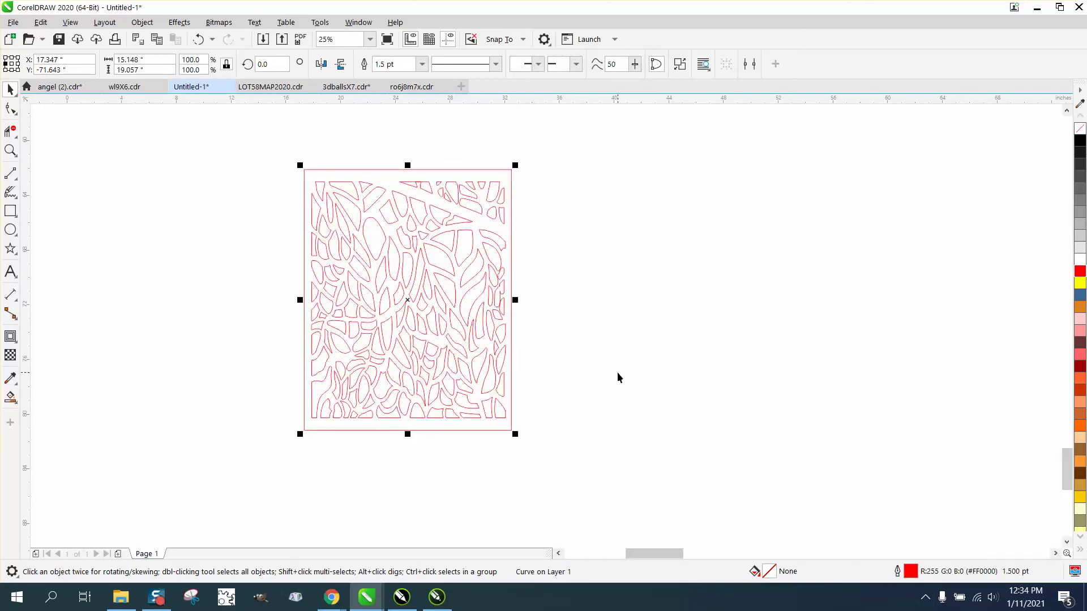
double_click(911, 573)
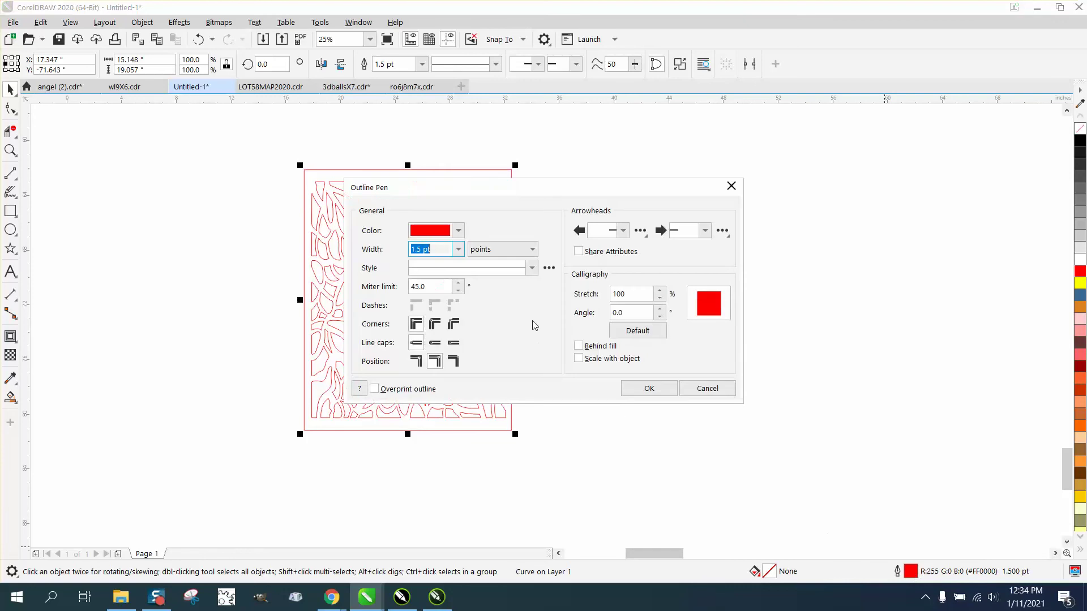
click(458, 250)
click(420, 273)
click(649, 389)
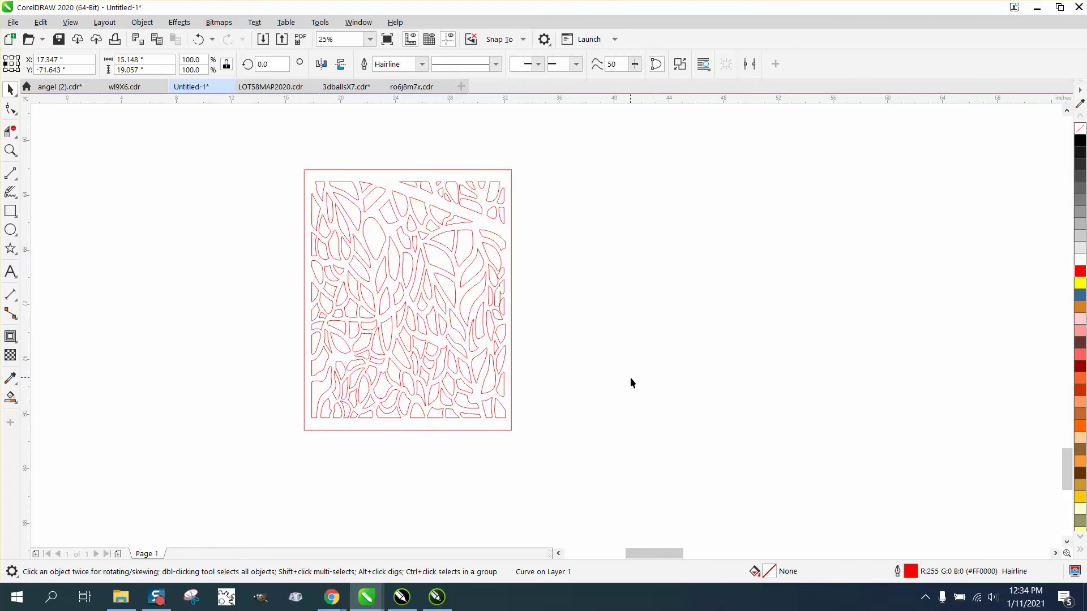
click(10, 150)
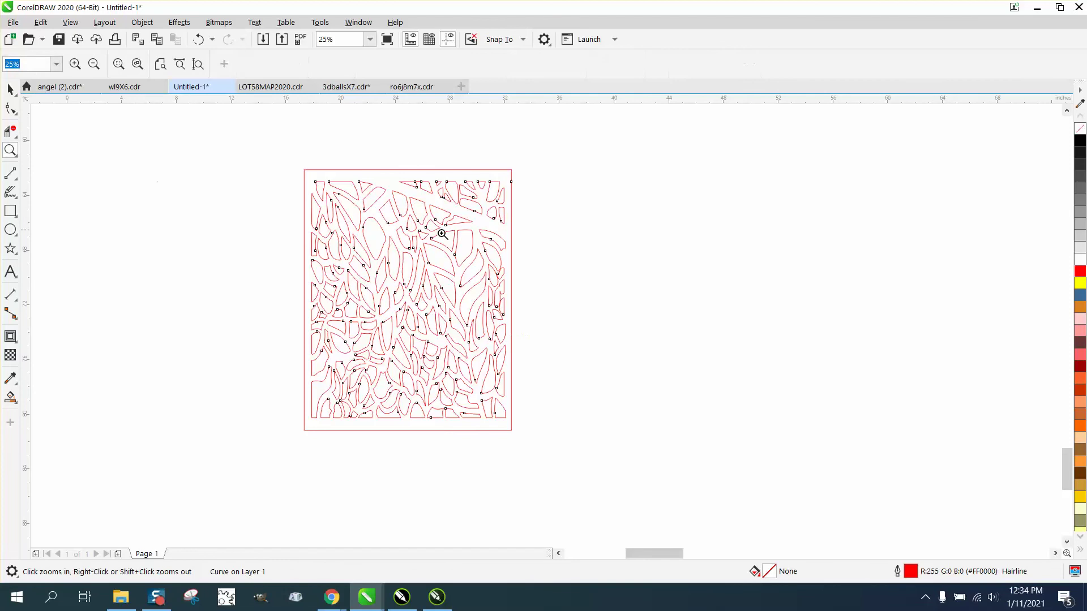
drag(482, 283, 557, 339)
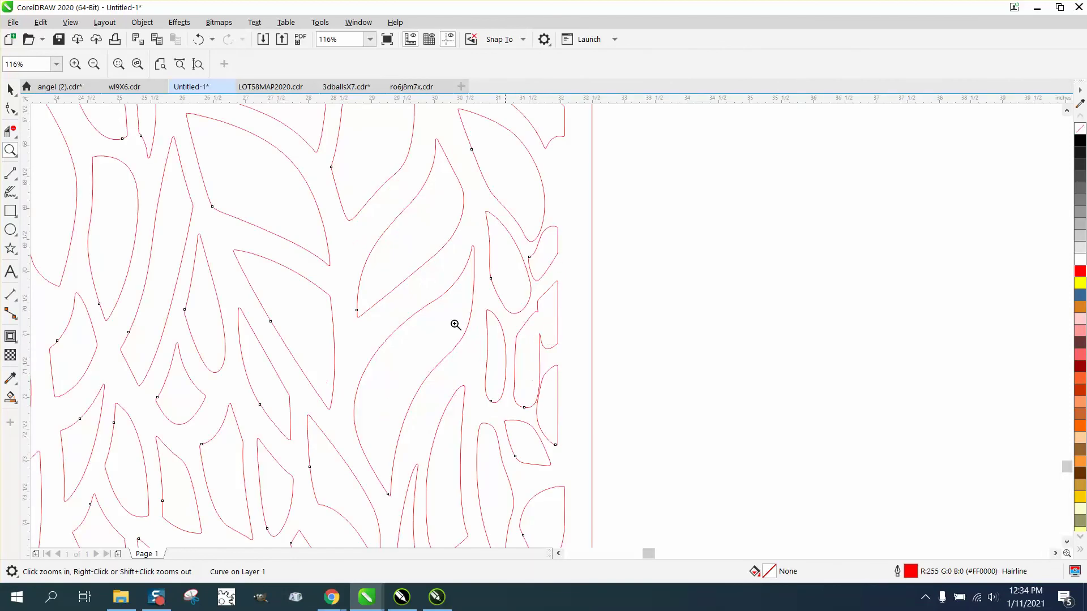
click(11, 108)
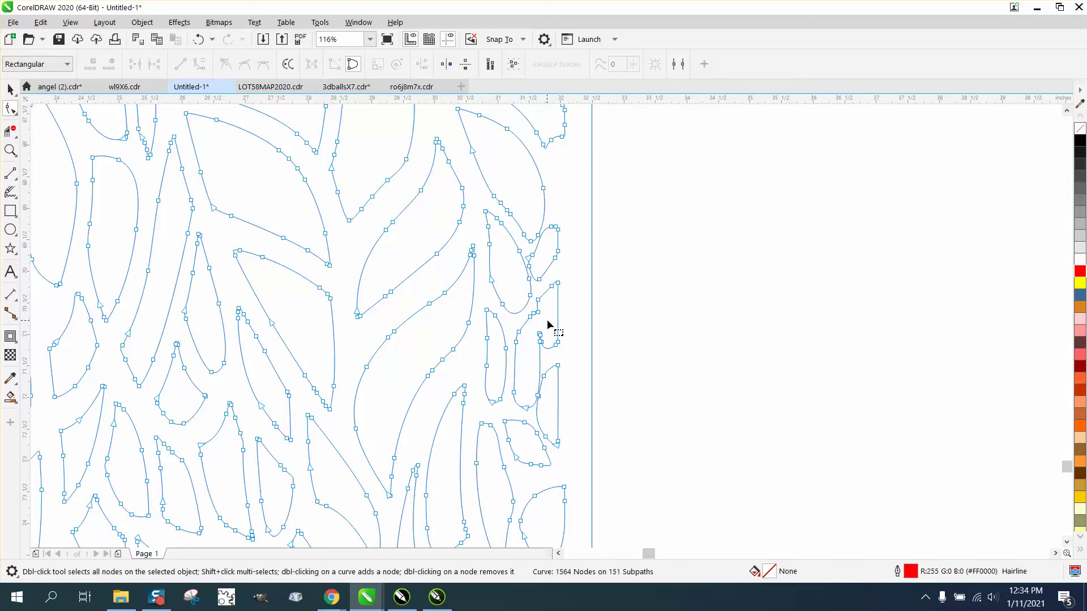
scroll(548, 325, down, 10)
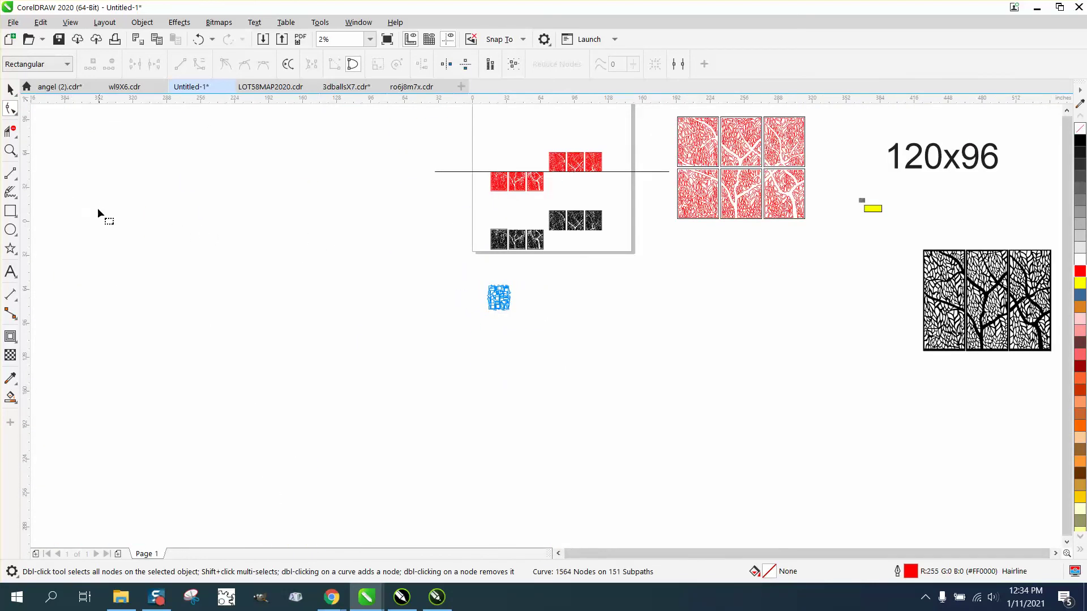
click(10, 150)
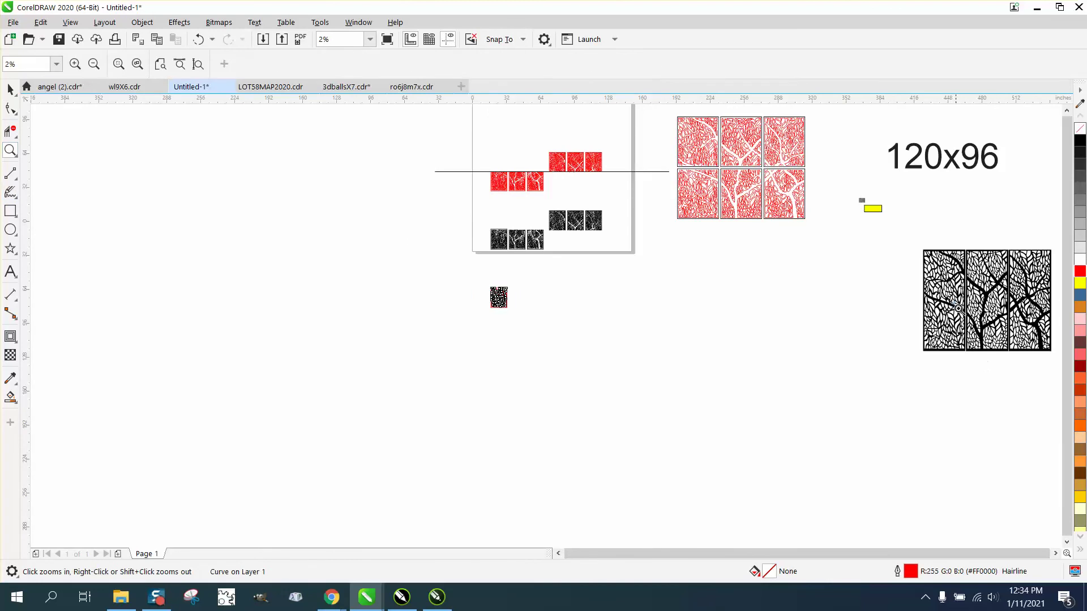
drag(921, 377, 1048, 283)
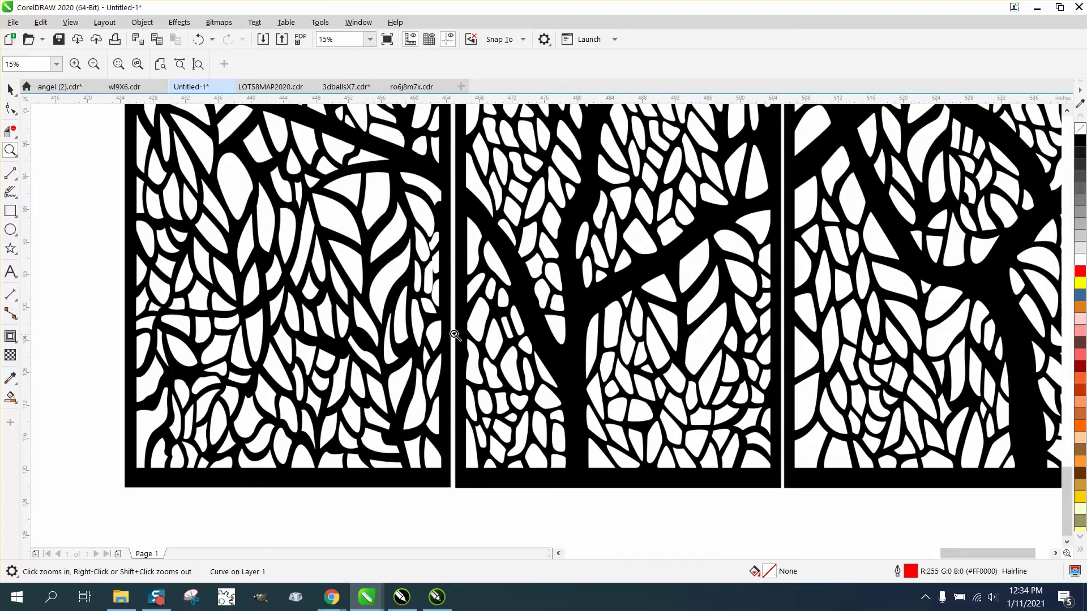
drag(416, 238, 478, 299)
scroll(478, 299, down, 5)
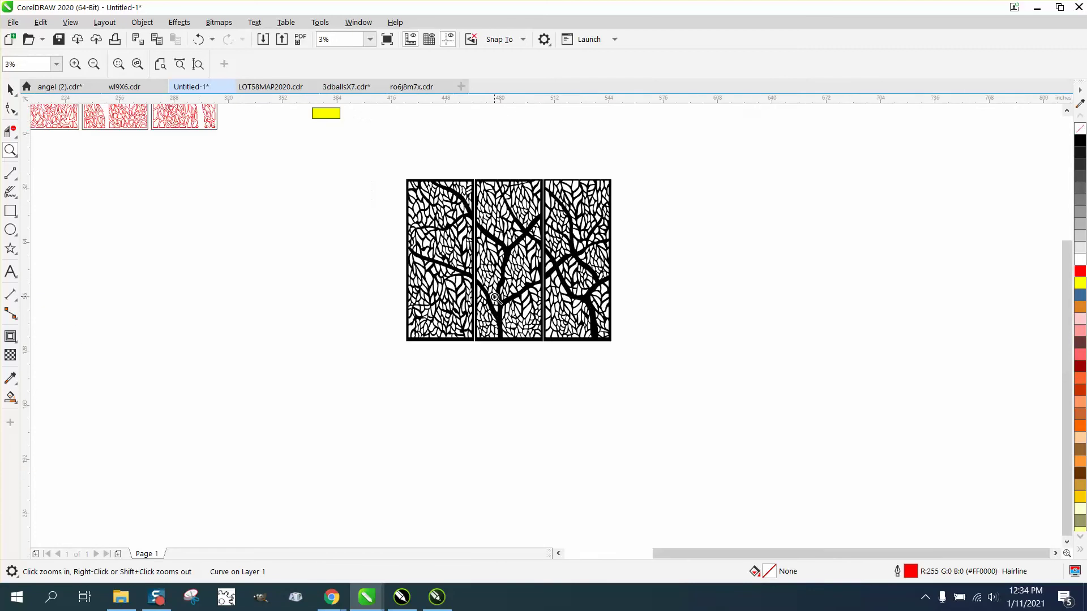
scroll(507, 309, up, 5)
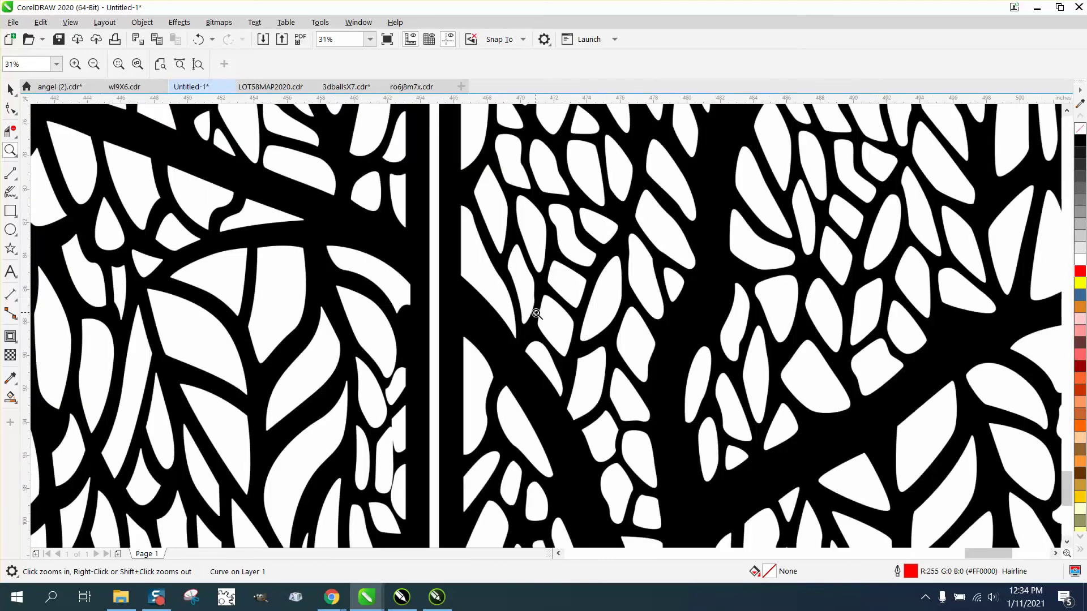
scroll(536, 315, down, 3)
scroll(536, 314, down, 3)
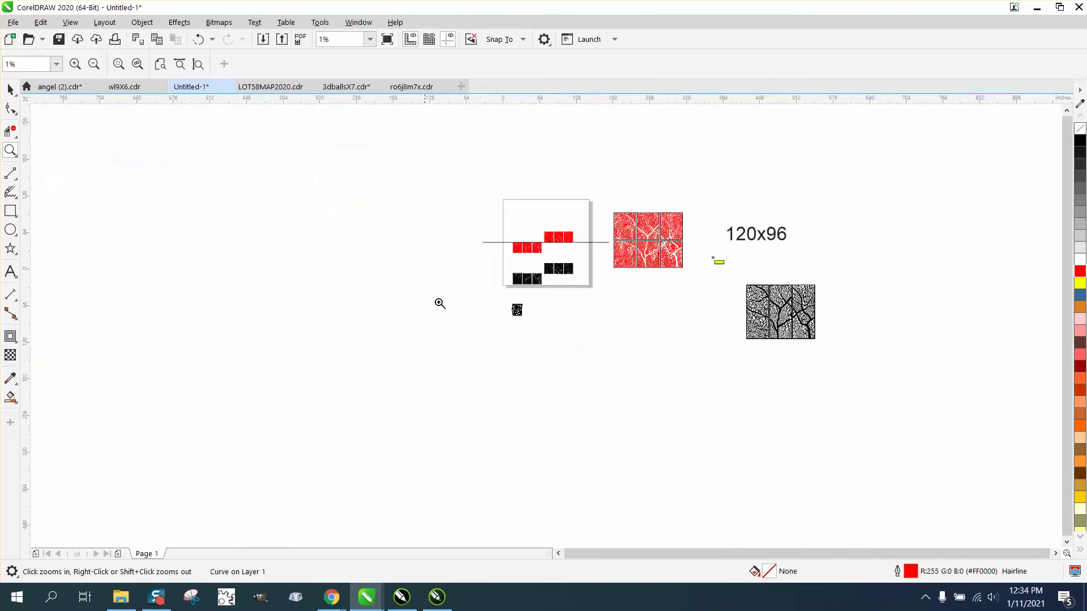
scroll(515, 280, up, 5)
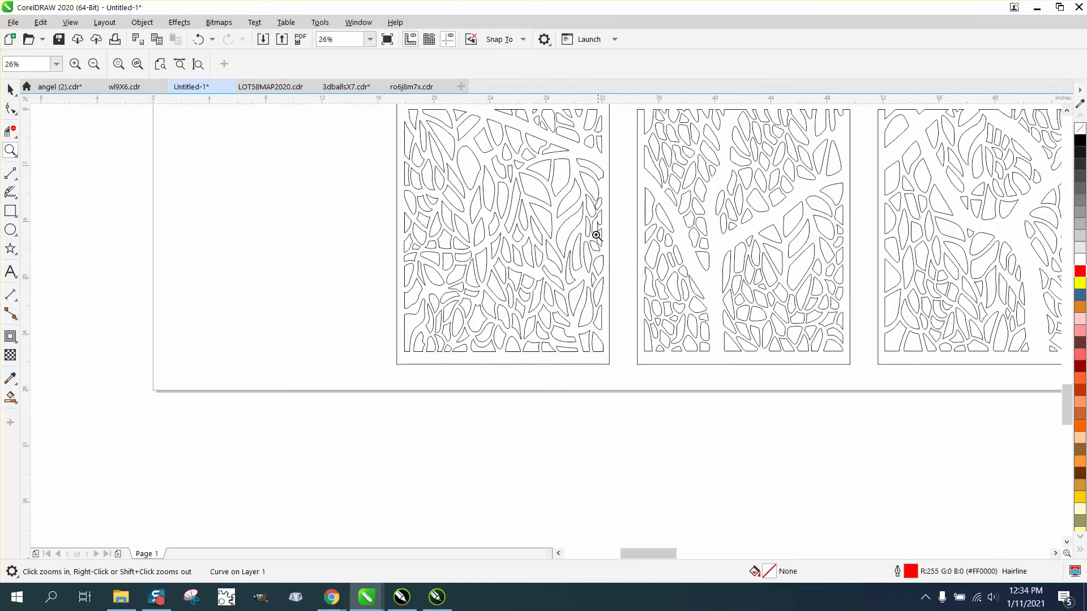
scroll(629, 253, up, 4)
scroll(249, 284, up, 2)
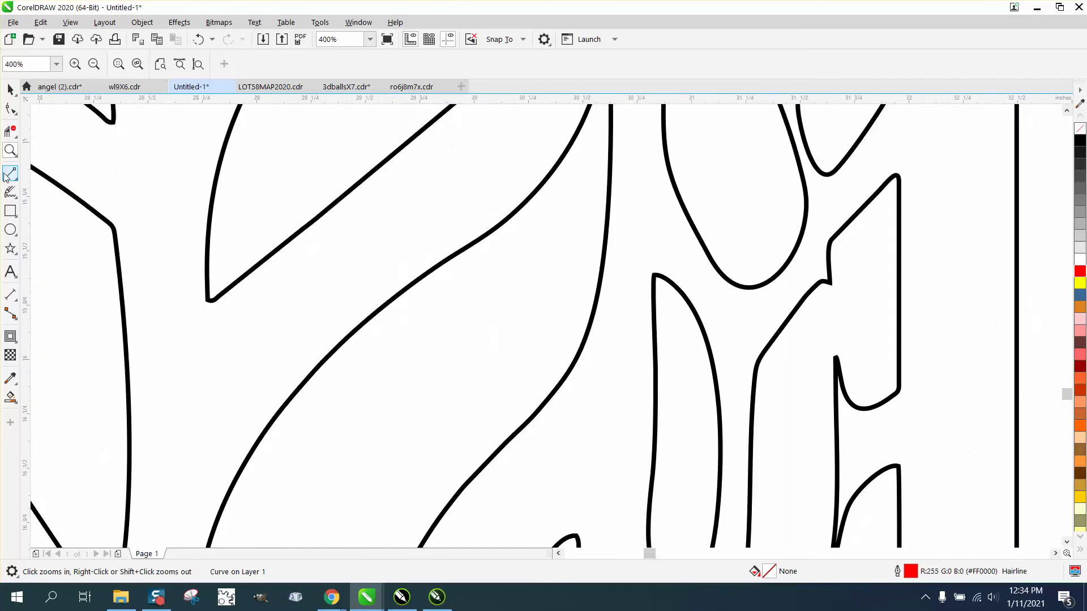
click(10, 108)
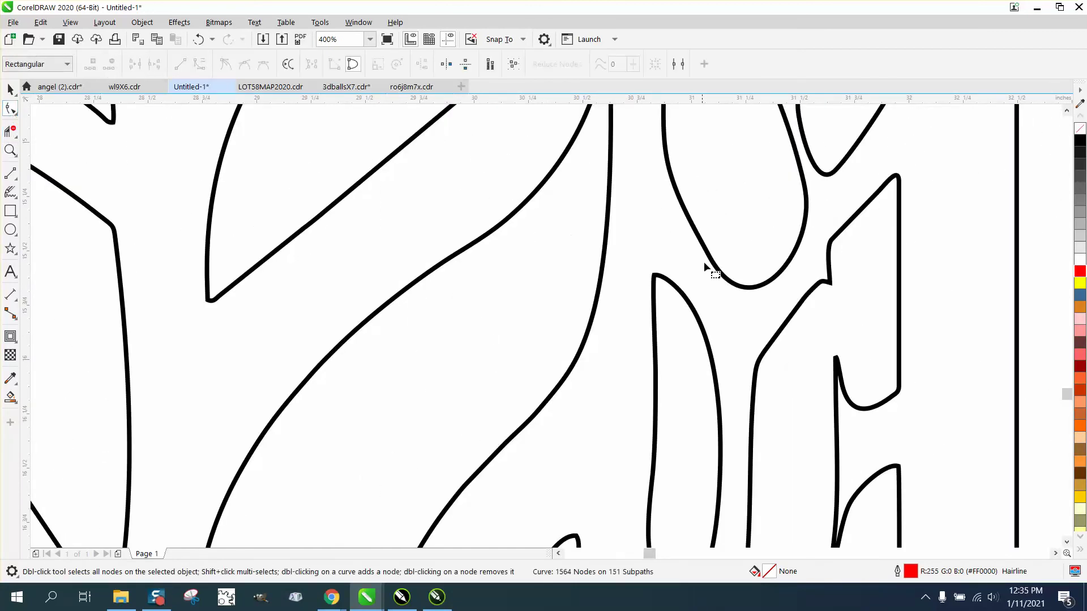
scroll(710, 274, down, 1)
click(760, 227)
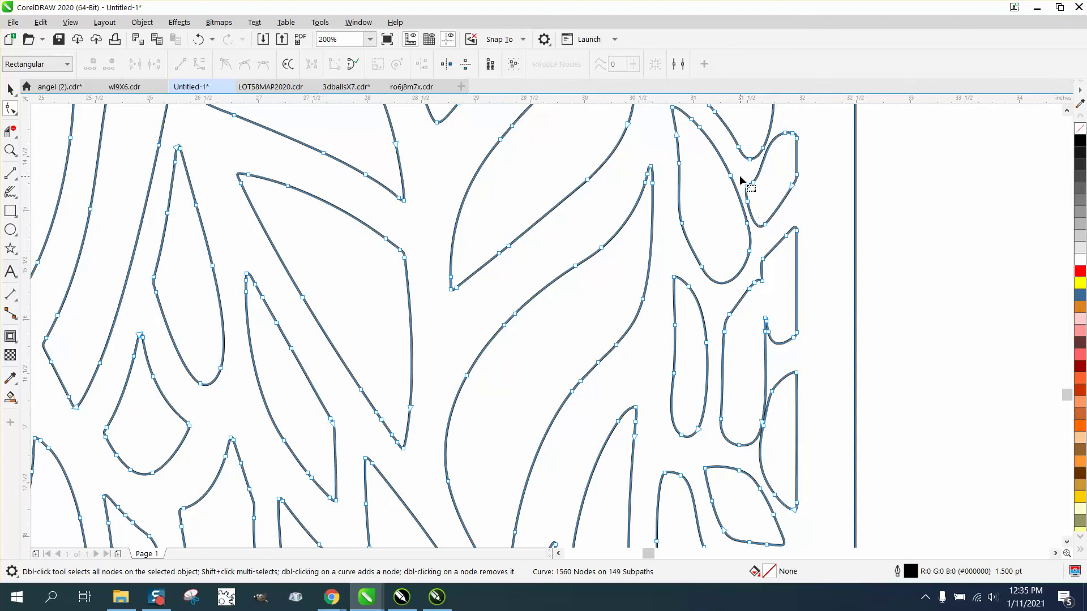
drag(742, 179, 773, 228)
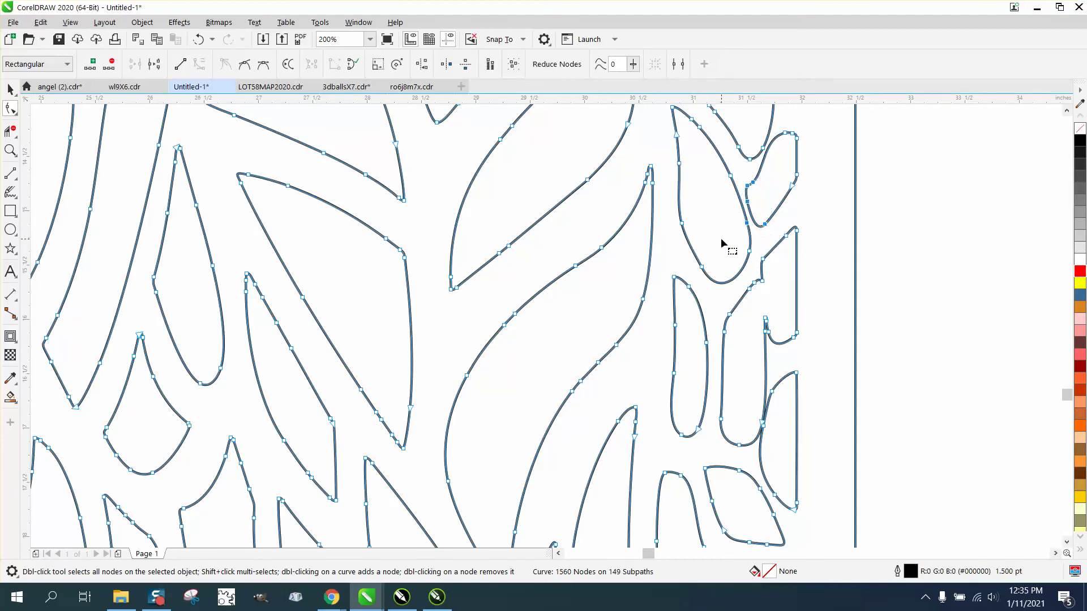
click(612, 223)
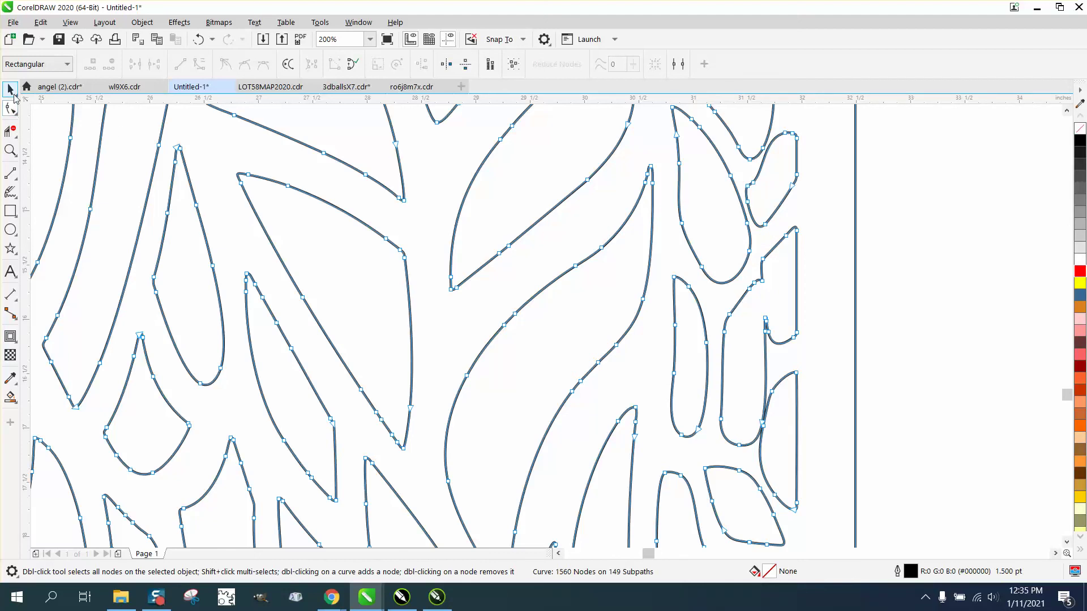
click(10, 89)
click(48, 106)
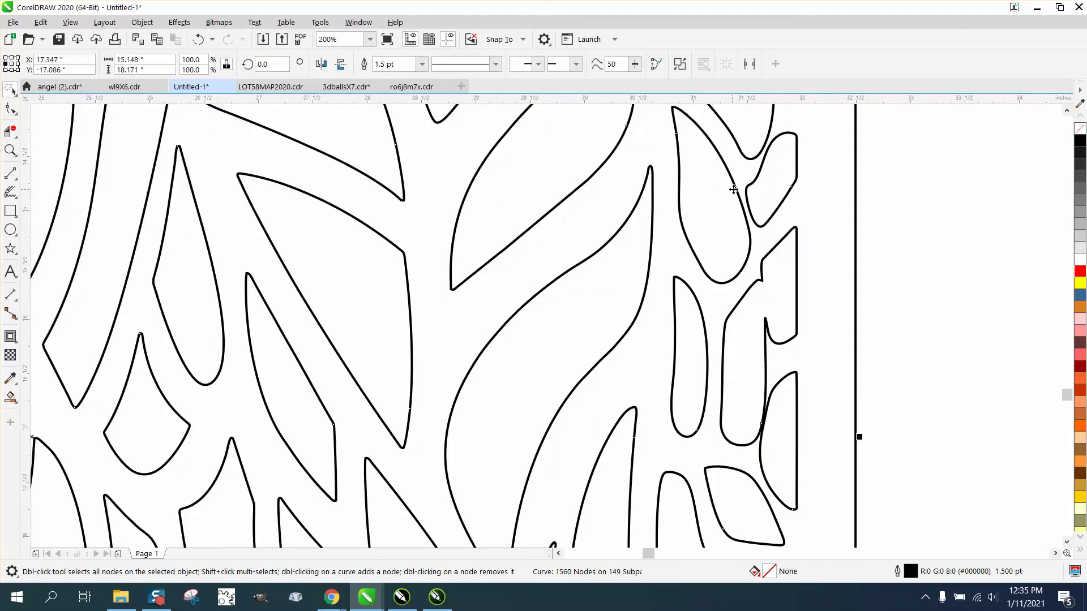
key(F10)
drag(743, 182, 767, 229)
click(10, 89)
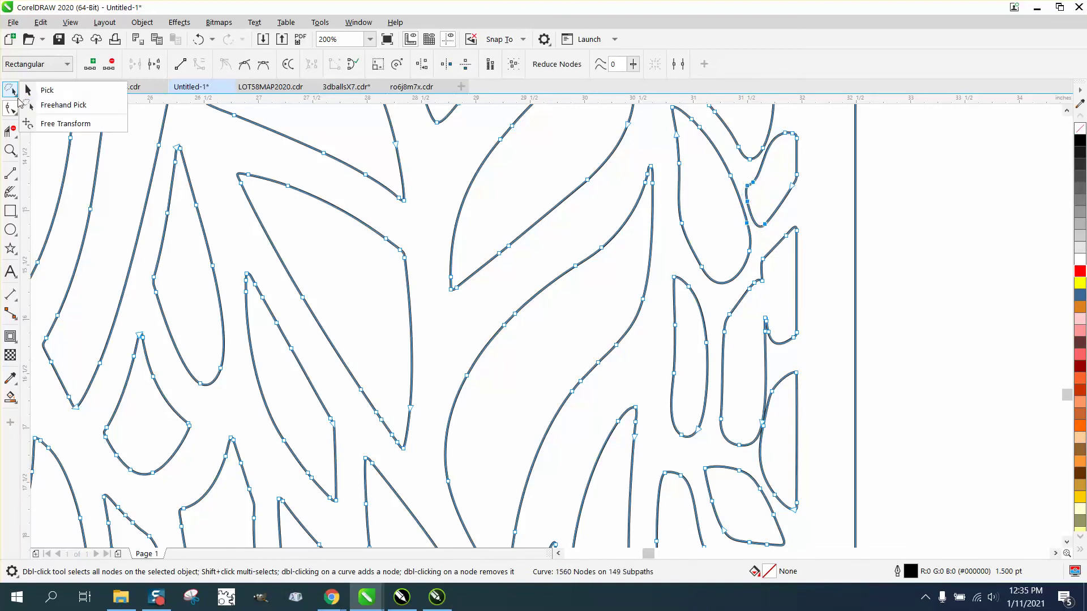
click(51, 105)
key(space)
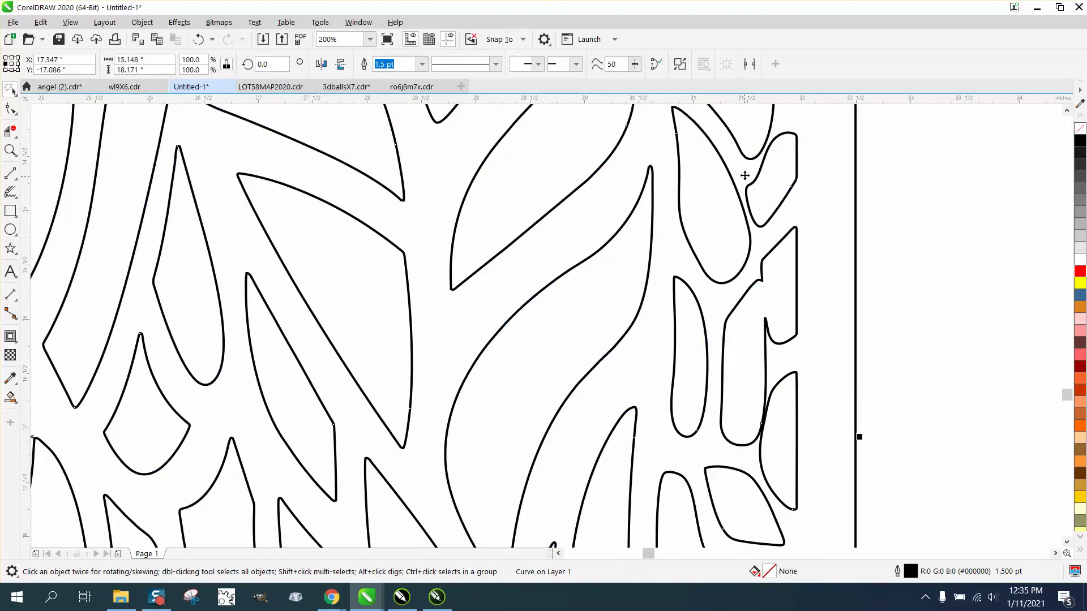
key(space)
drag(746, 177, 747, 225)
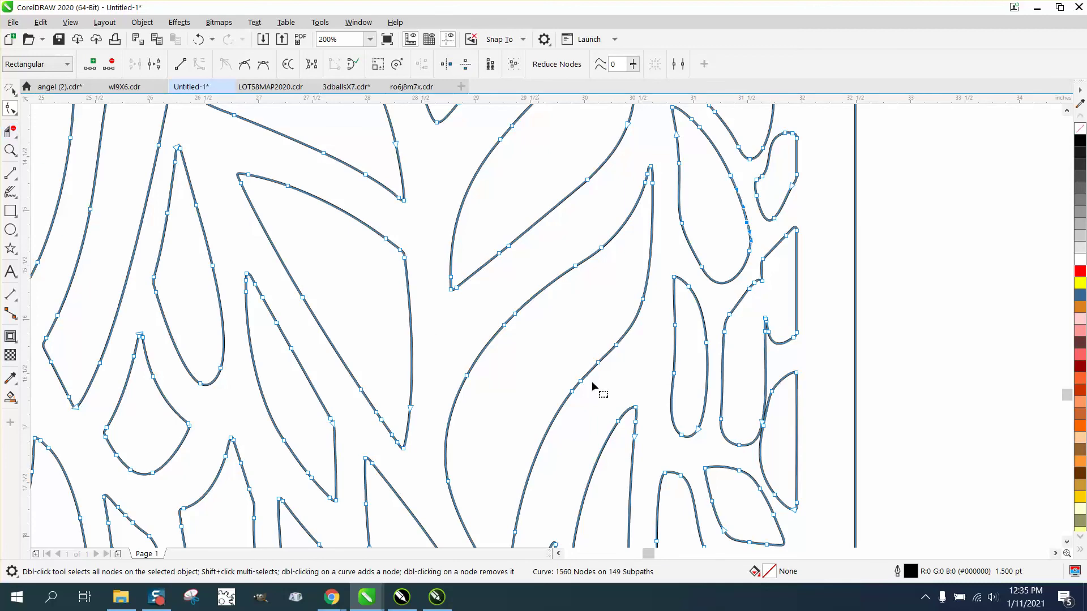
Reshape the crossing U-shaped curve and delete its overlapping piece between the crossings
click(10, 150)
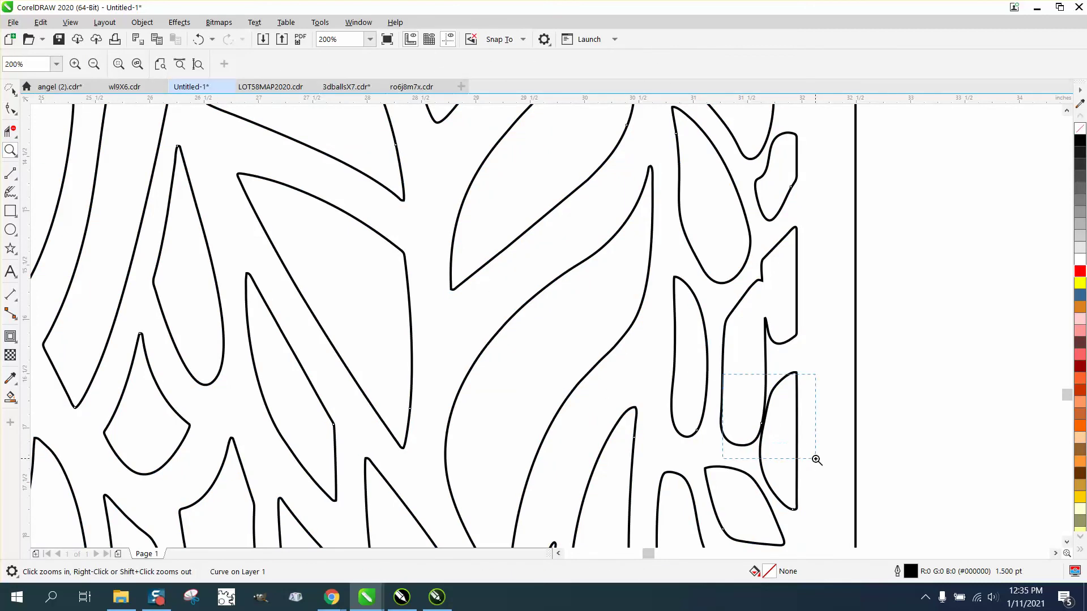
drag(720, 376, 815, 459)
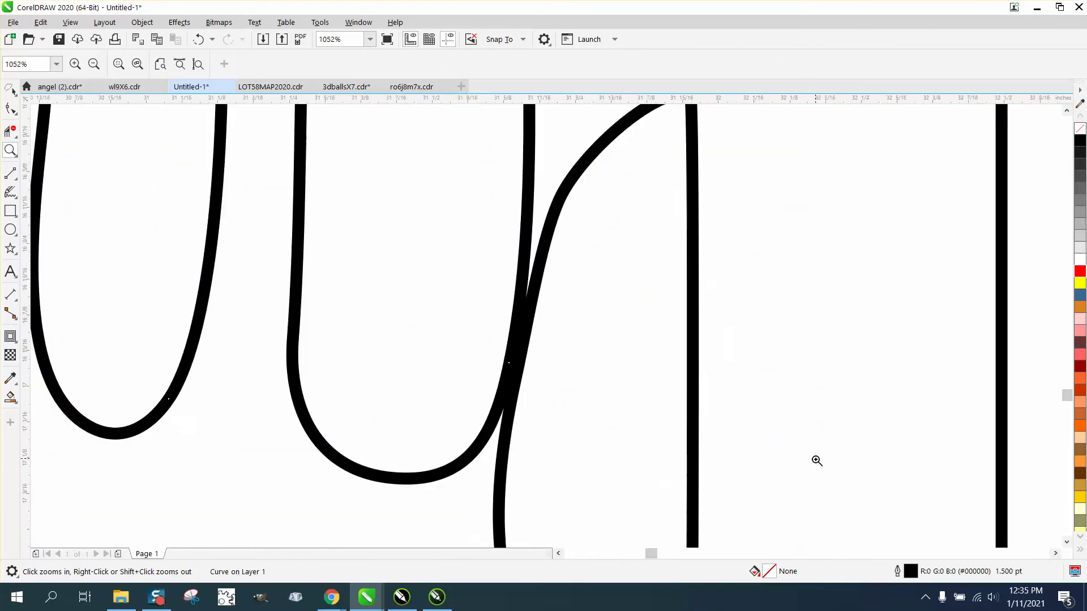
click(10, 108)
mouse_move(514, 364)
mouse_down()
mouse_move(533, 376)
mouse_move(524, 380)
mouse_up()
click(10, 131)
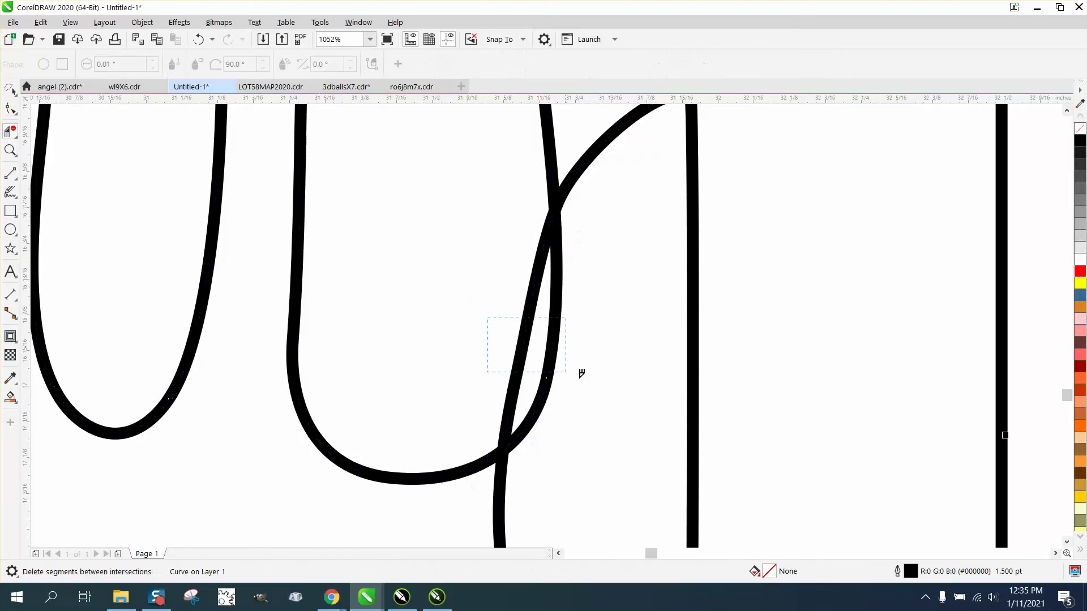
drag(599, 386, 599, 387)
scroll(387, 296, down, 3)
scroll(539, 366, down, 2)
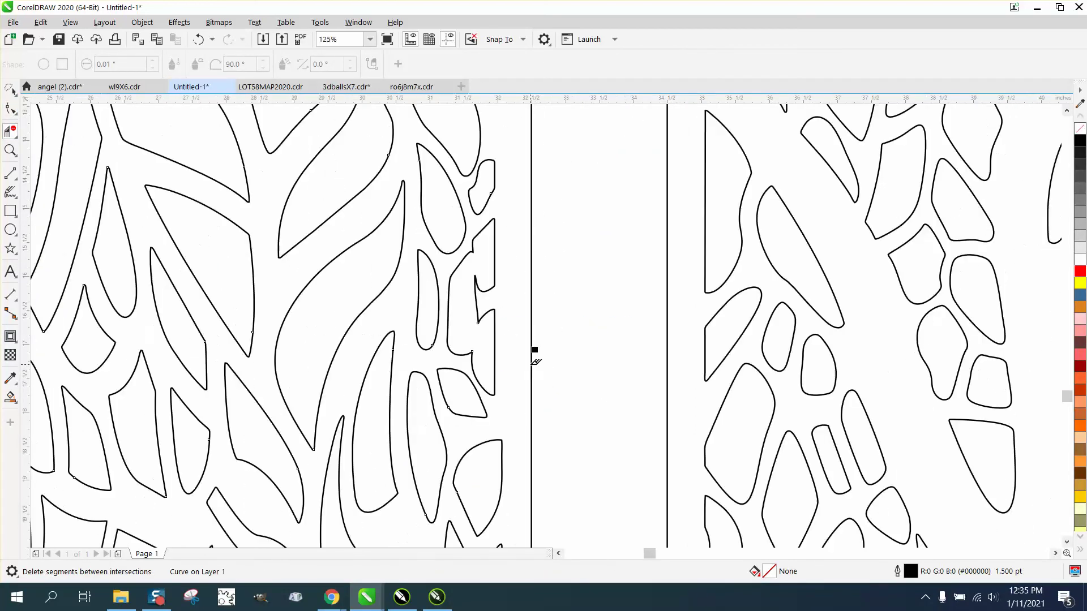
scroll(533, 284, down, 1)
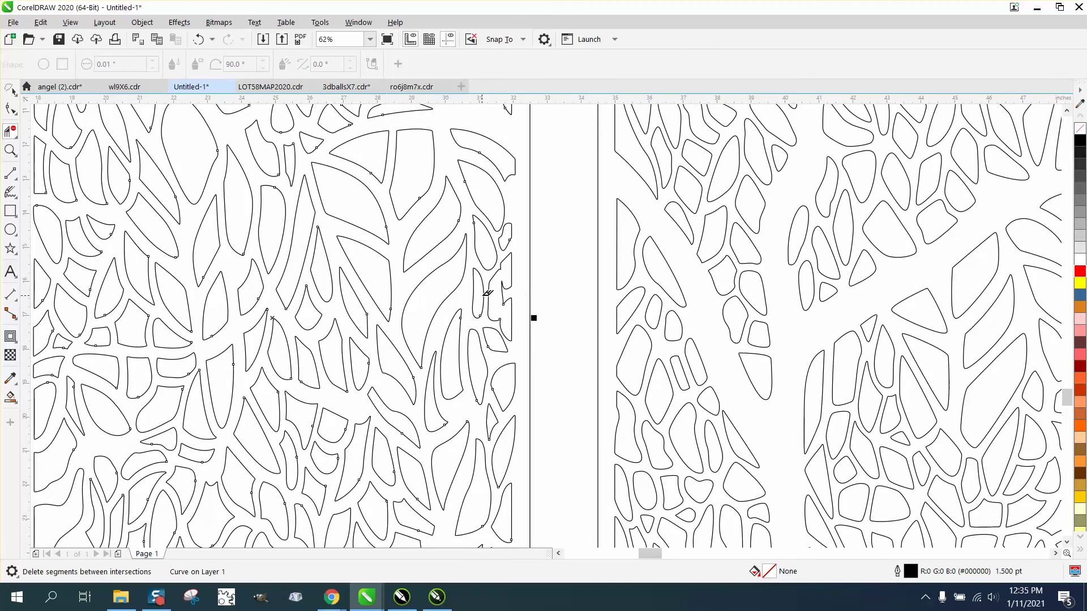
scroll(488, 294, down, 1)
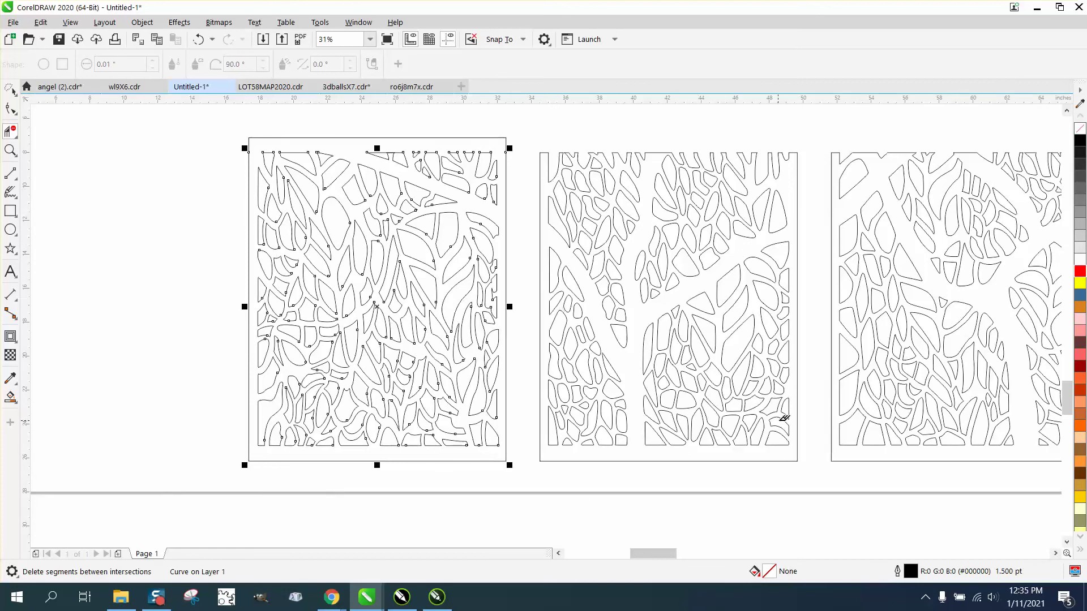
scroll(807, 417, down, 2)
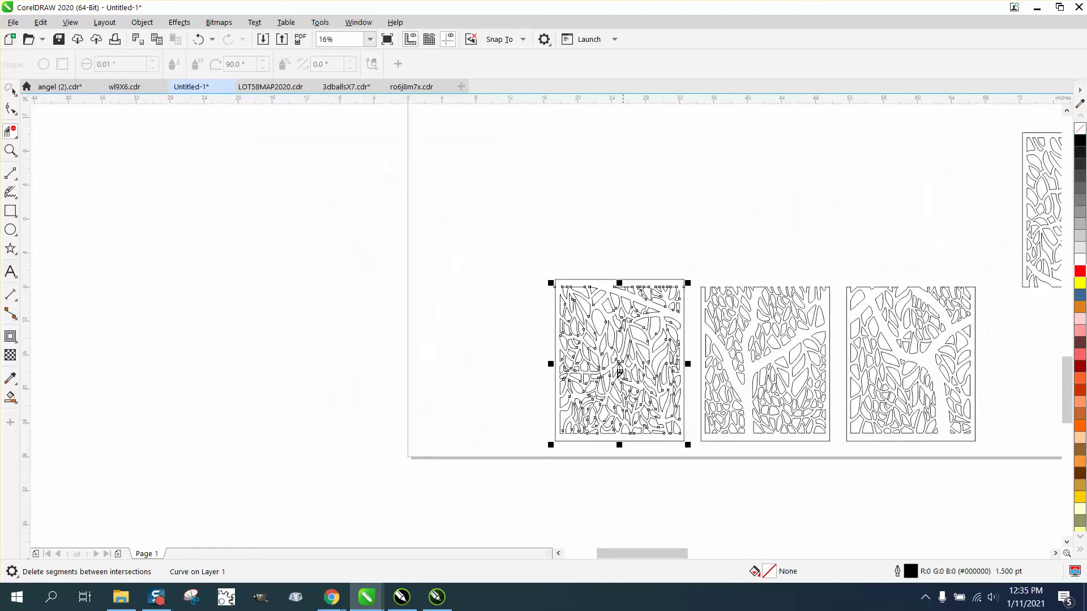
click(11, 109)
click(16, 116)
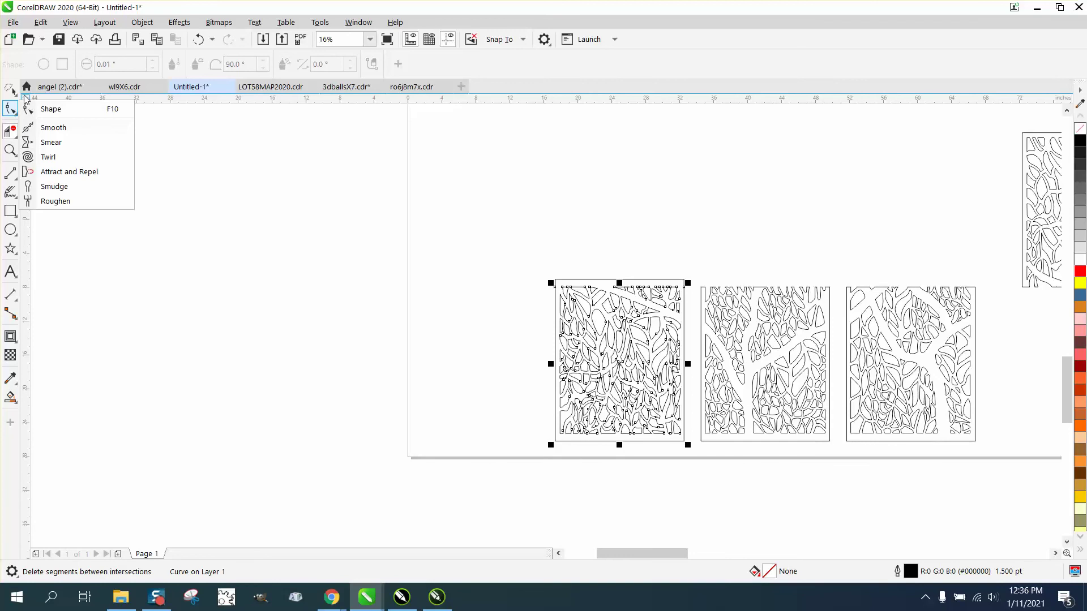
click(15, 92)
click(42, 89)
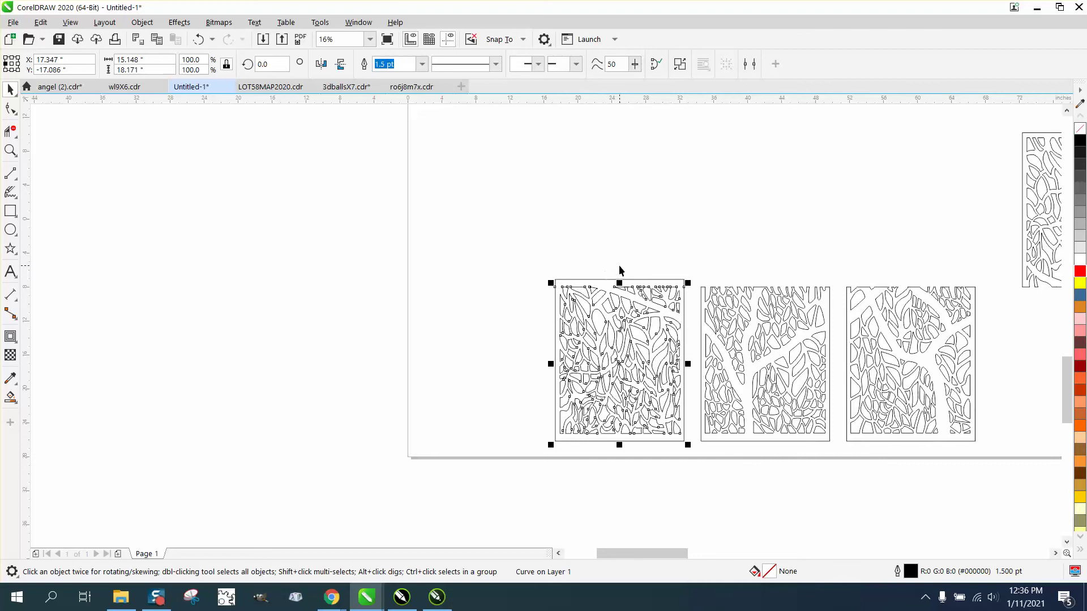
click(620, 270)
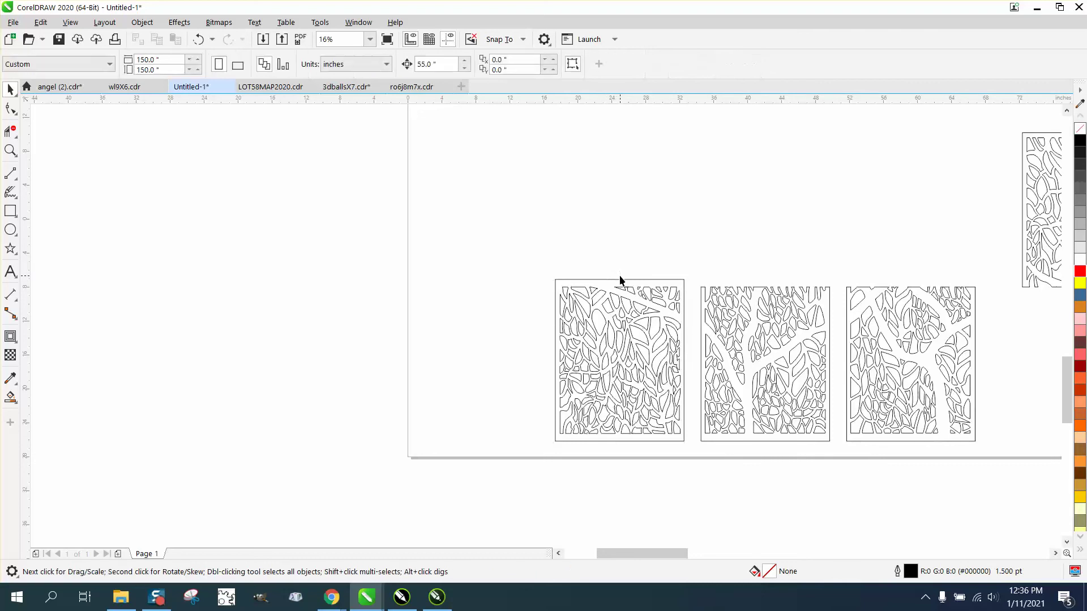
click(621, 281)
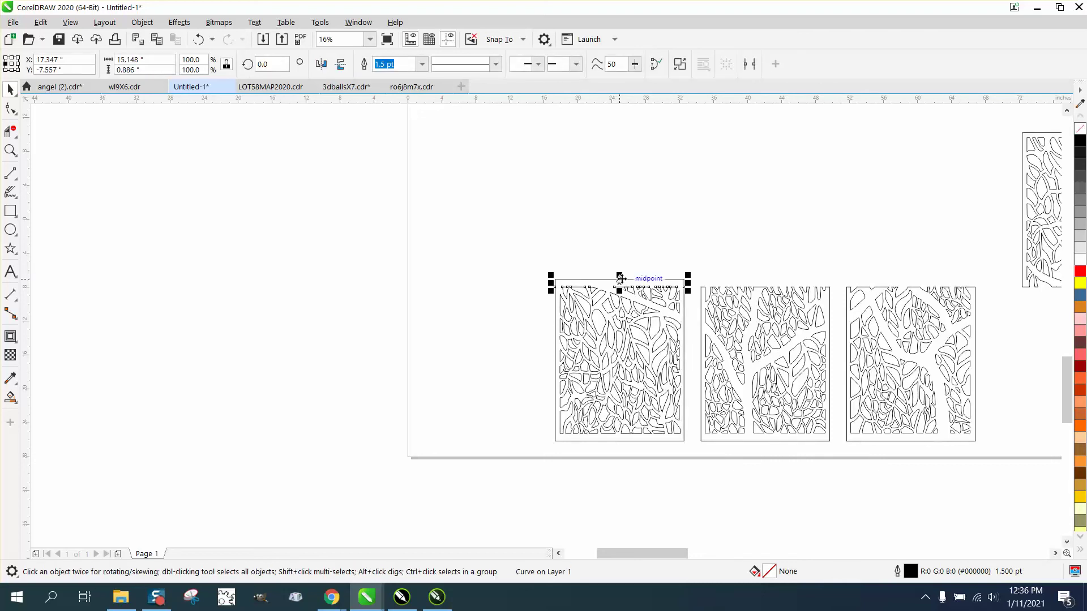